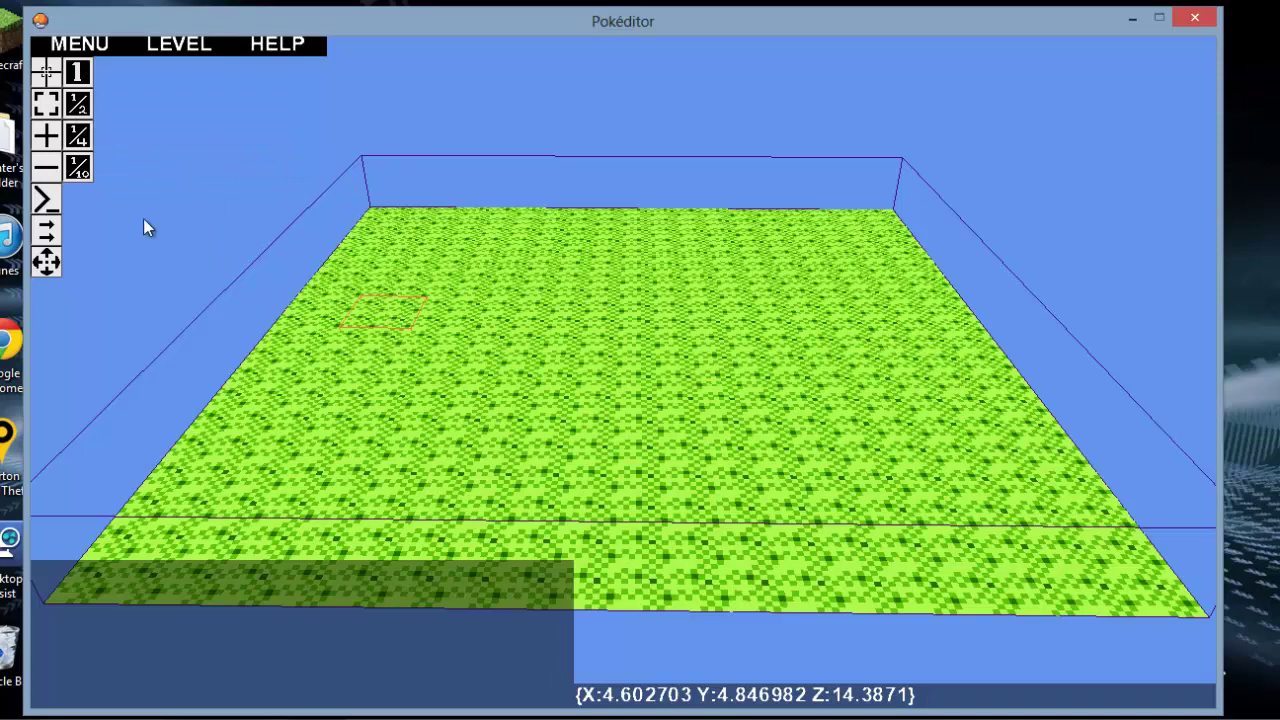
- Select the grass floor field and examine its entity type and model ID in its entity properties
{"action": "left_click", "coordinate": [46, 104]}
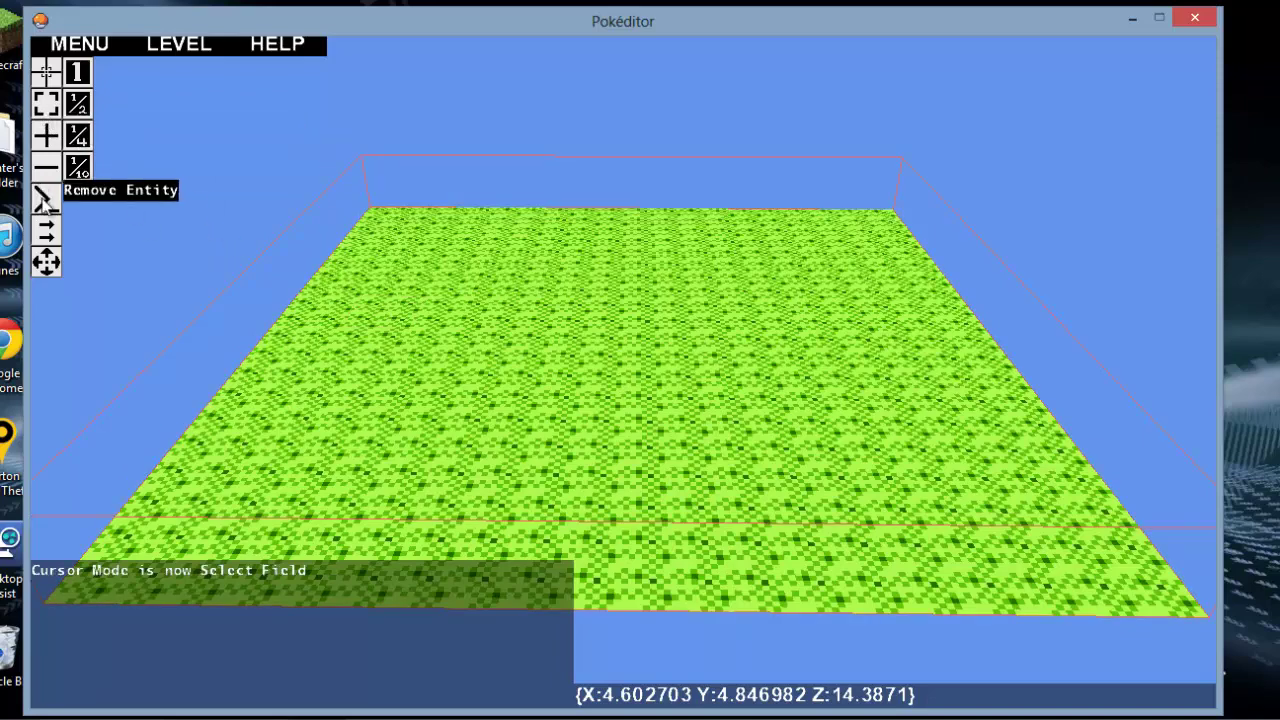
{"action": "left_click", "coordinate": [374, 165]}
{"action": "left_click_drag", "start_coordinate": [324, 93], "coordinate": [617, 64]}
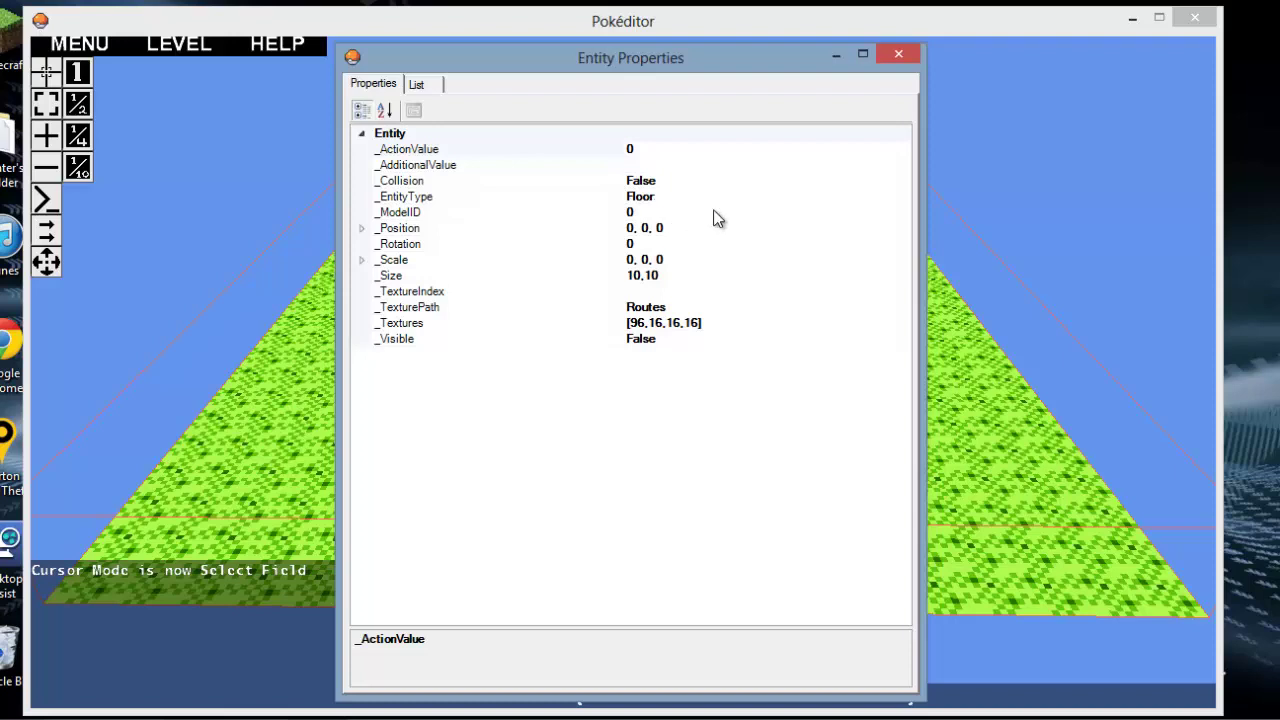
{"action": "left_click", "coordinate": [645, 196]}
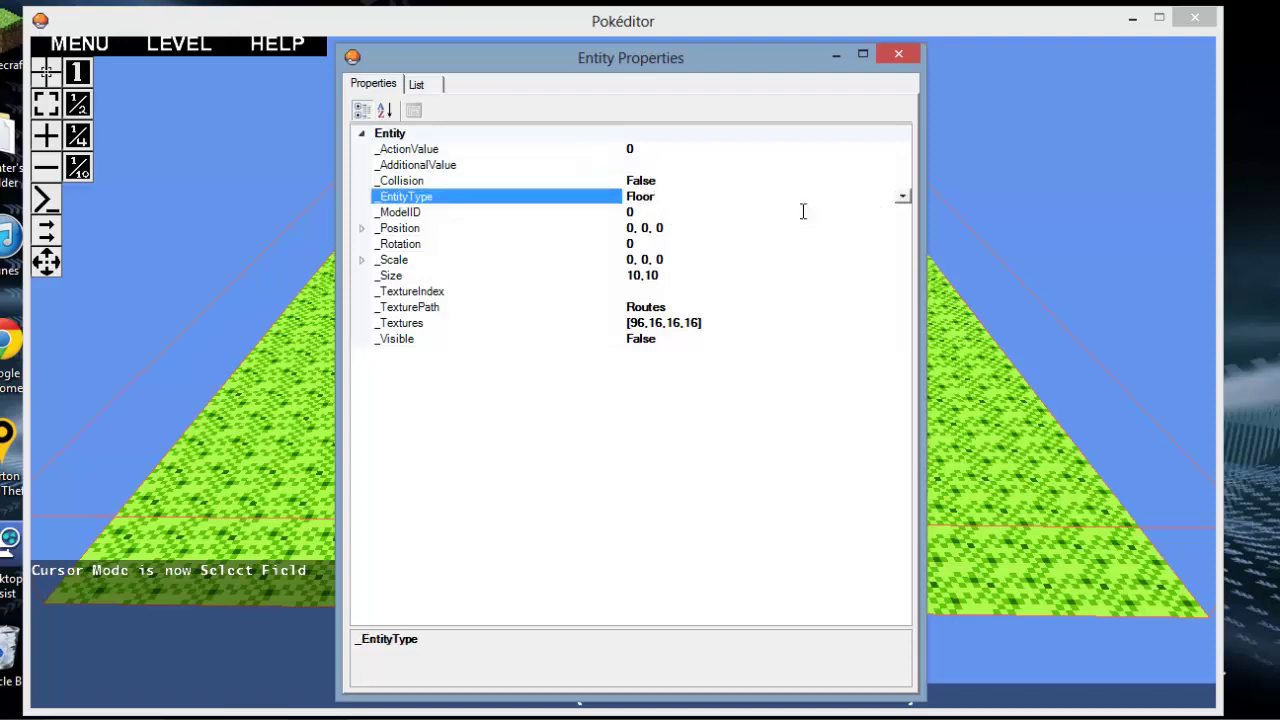
{"action": "left_click", "coordinate": [657, 213]}
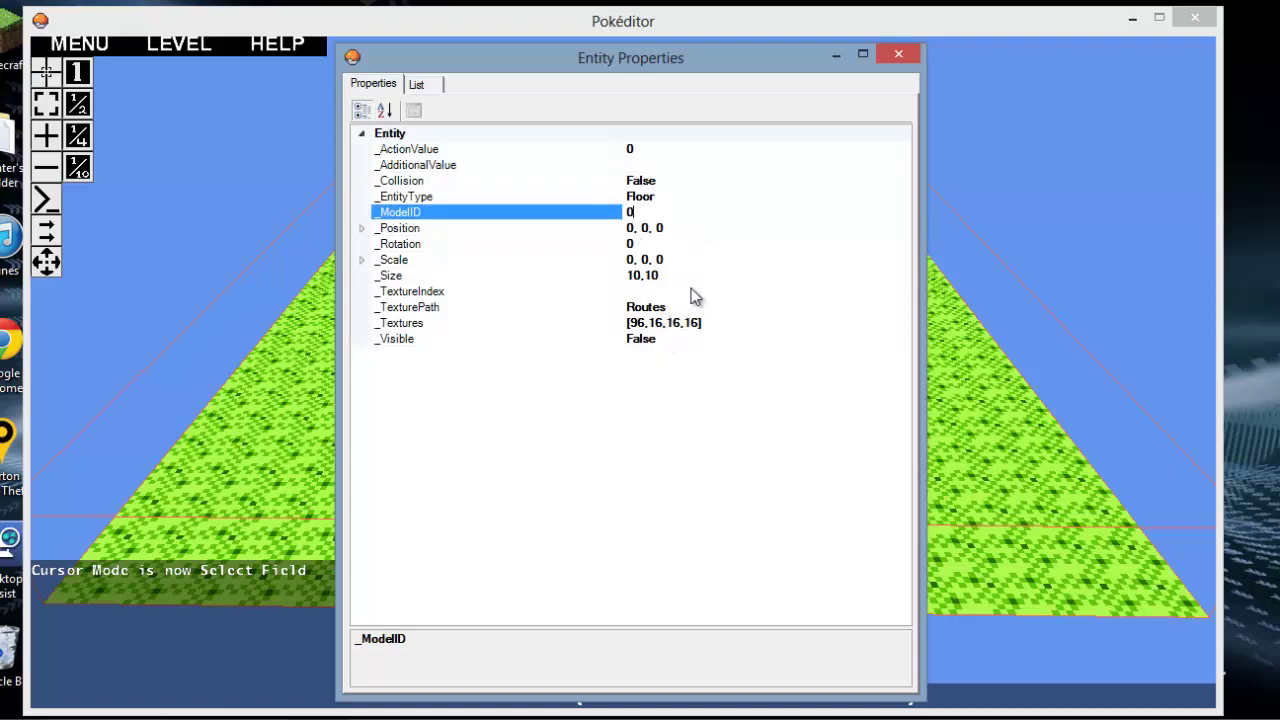
{"action": "left_click", "coordinate": [898, 56]}
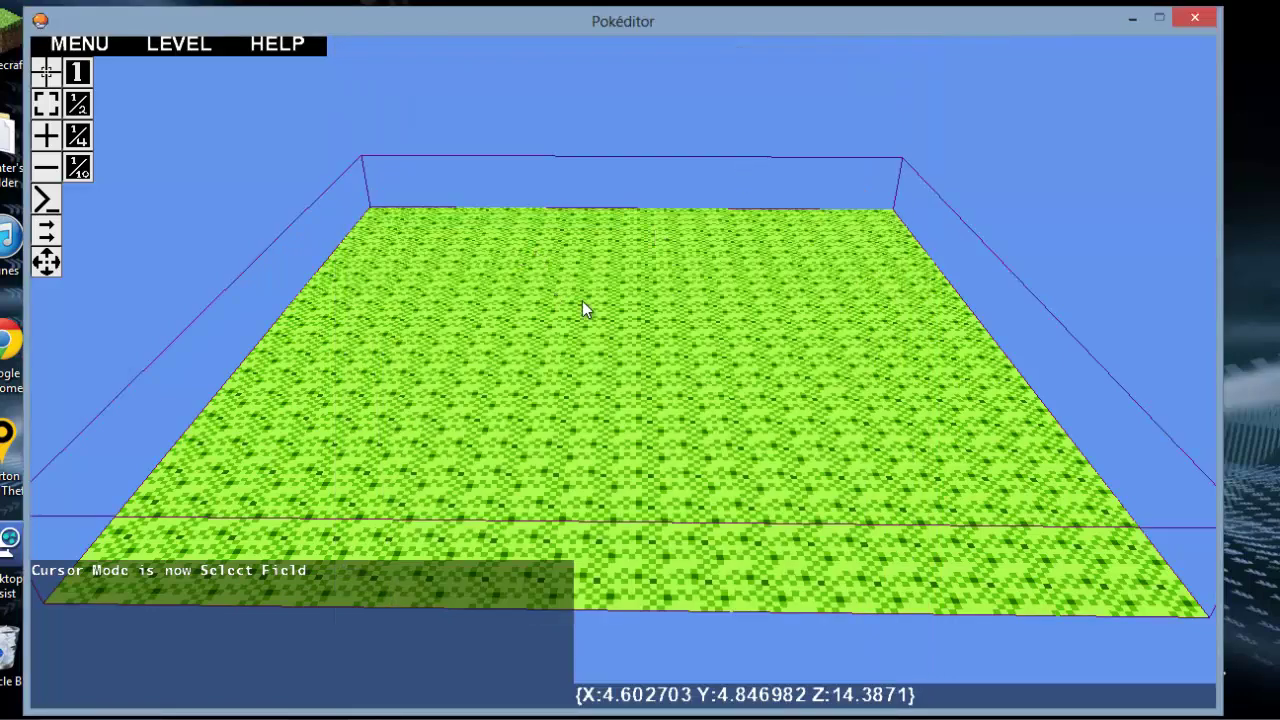
- Select the grass floor field and raise it using the Move cursor mode
{"action": "right_click_drag", "start_coordinate": [694, 325], "coordinate": [608, 371]}
{"action": "key", "text": "s"}
{"action": "key", "text": "a"}
{"action": "key", "text": "space"}
{"action": "key", "text": "d"}
{"action": "key", "text": "s"}
{"action": "key", "text": "w"}
{"action": "key", "text": "a"}
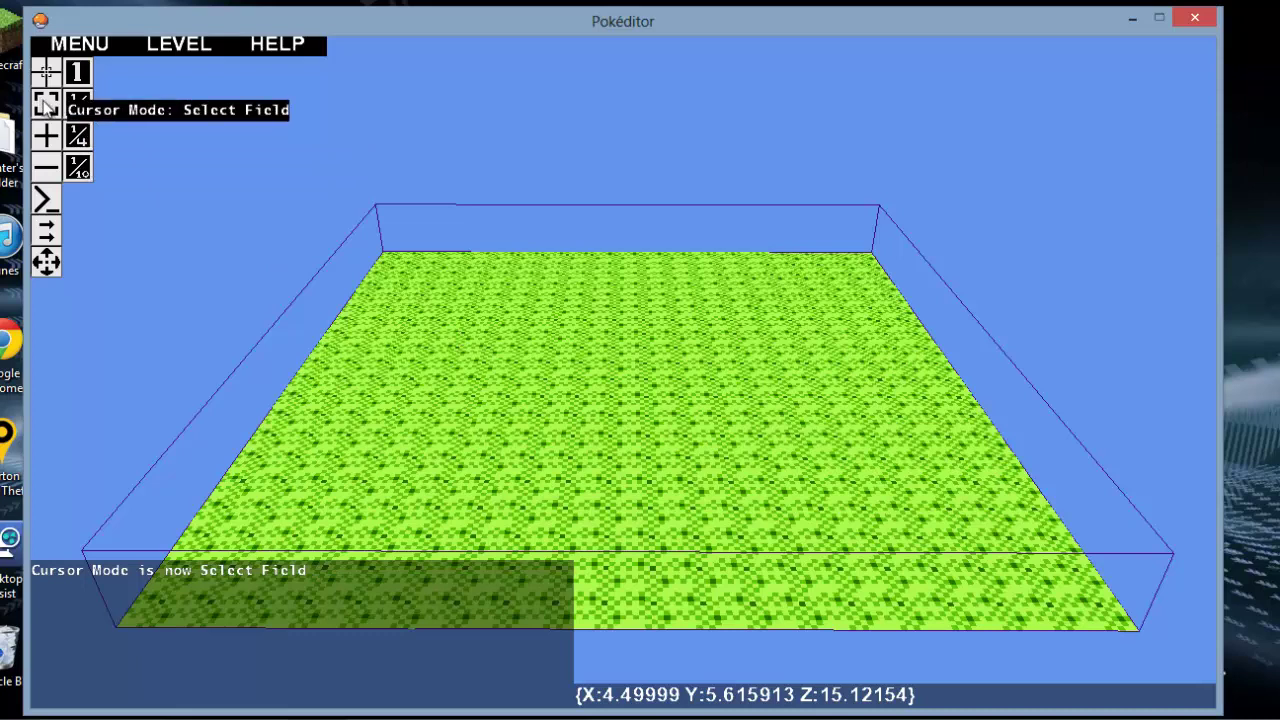
{"action": "left_click", "coordinate": [45, 104]}
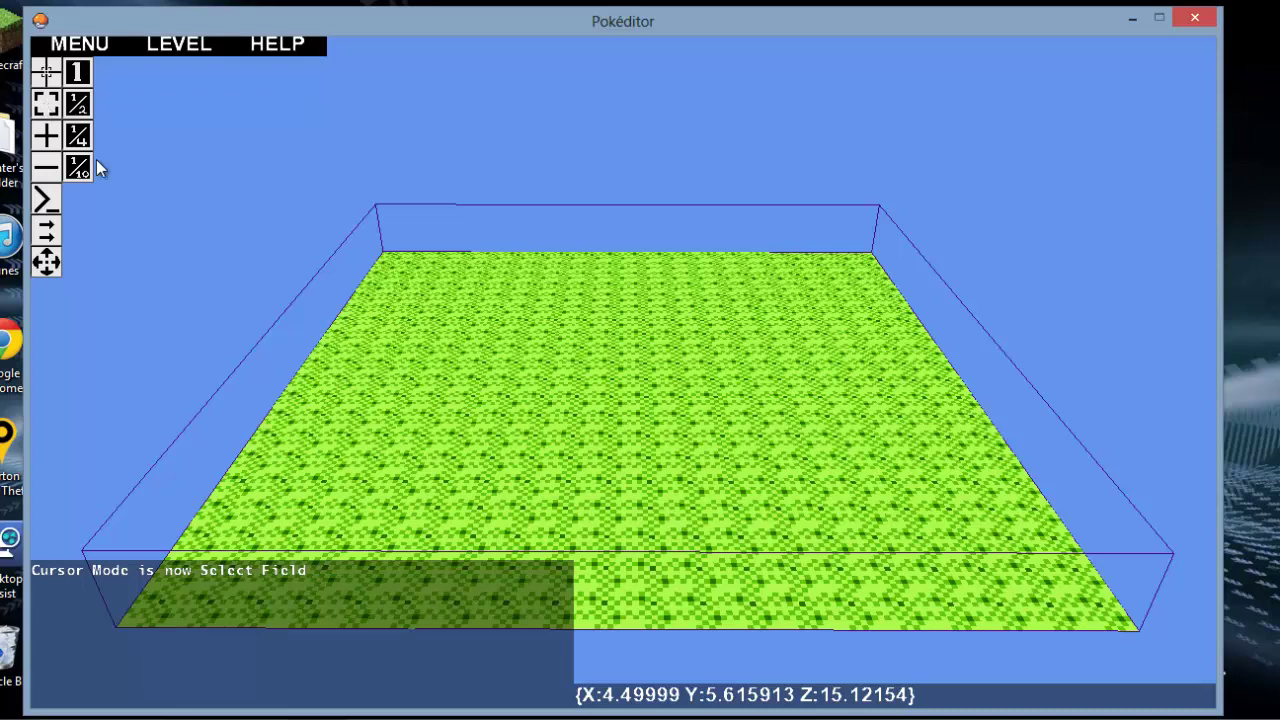
{"action": "left_click", "coordinate": [396, 316]}
{"action": "left_click", "coordinate": [46, 262]}
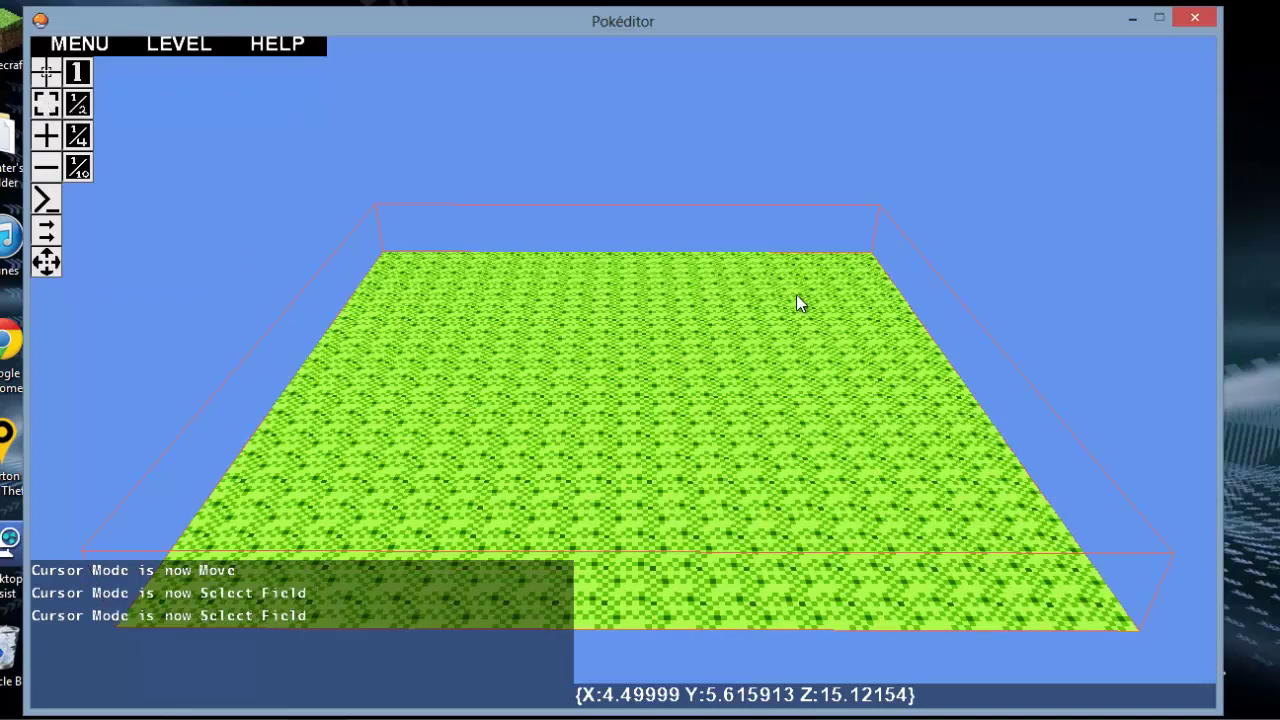
{"action": "left_click_drag", "start_coordinate": [796, 294], "coordinate": [700, 8]}
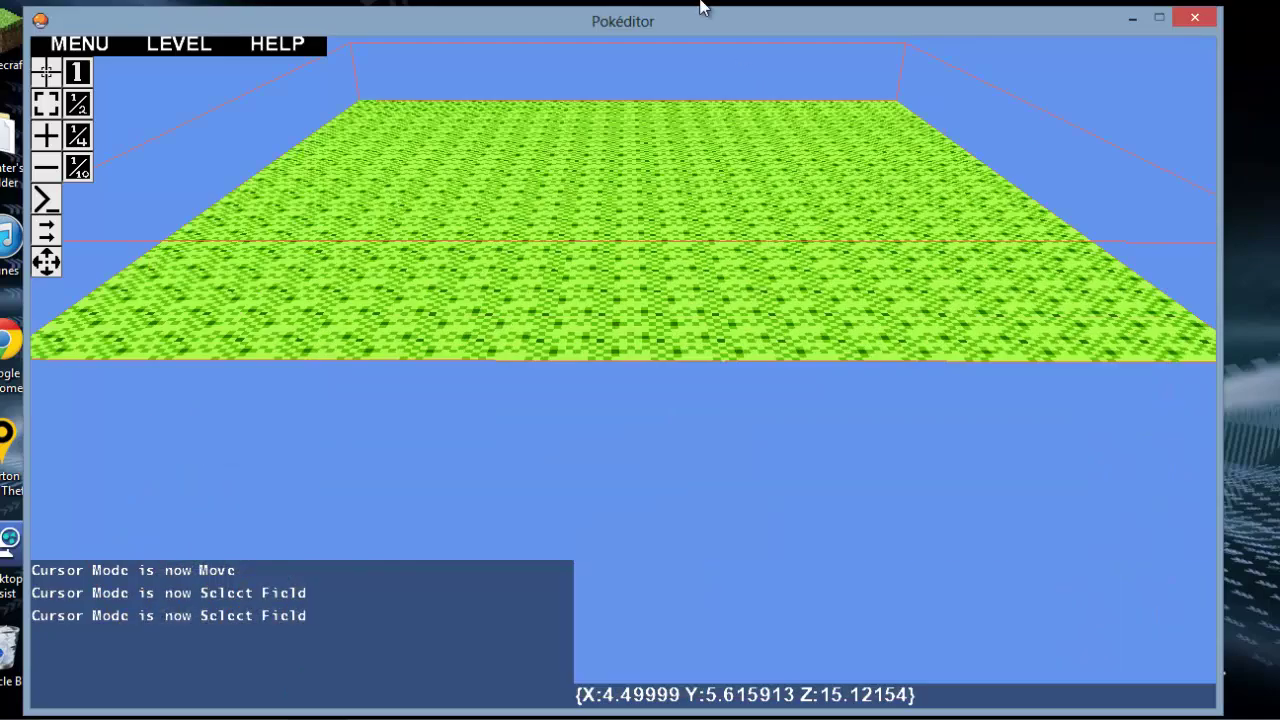
- Look over the grass floor from close up and set the camera move speed to Very Fast (3x)
{"action": "key", "text": "w"}
{"action": "right_click_drag", "start_coordinate": [643, 361], "coordinate": [728, 326]}
{"action": "key", "text": "w"}
{"action": "key", "text": "w"}
{"action": "key", "text": "w"}
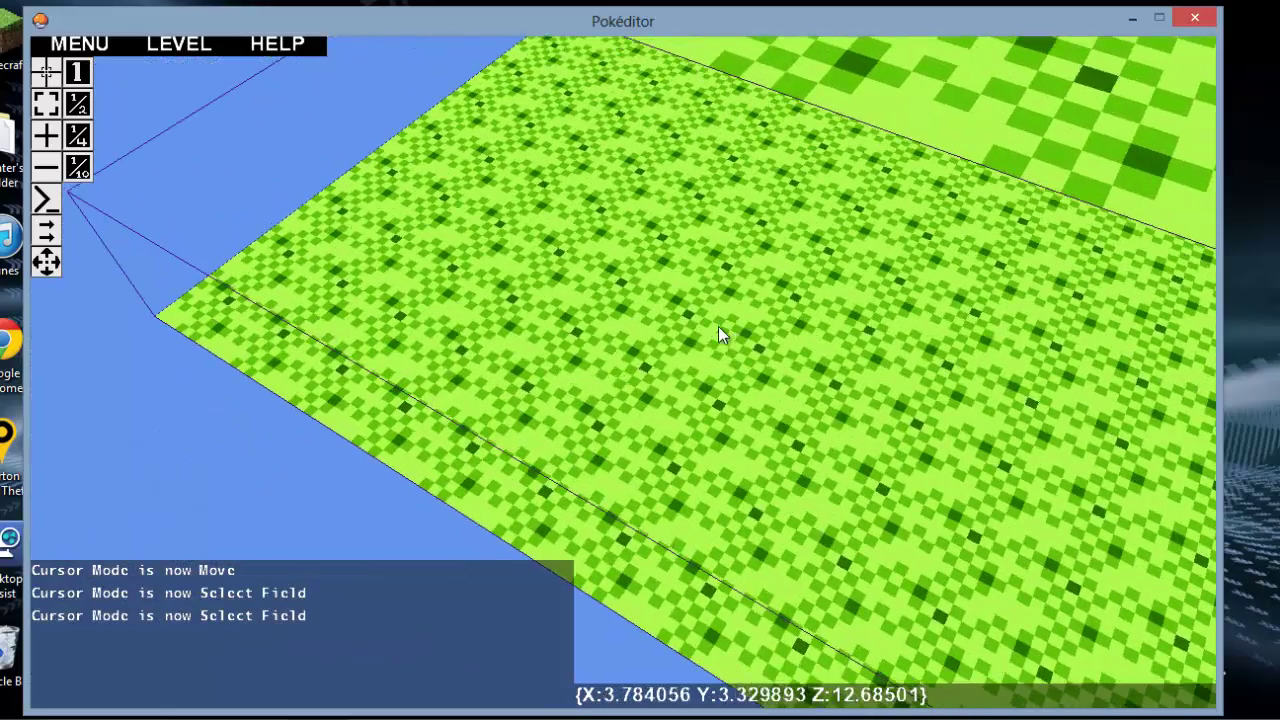
{"action": "left_click", "coordinate": [35, 85]}
{"action": "key", "text": "w"}
{"action": "right_click_drag", "start_coordinate": [389, 253], "coordinate": [300, 300]}
{"action": "key", "text": "w"}
{"action": "key", "text": "w"}
{"action": "key", "text": "w"}
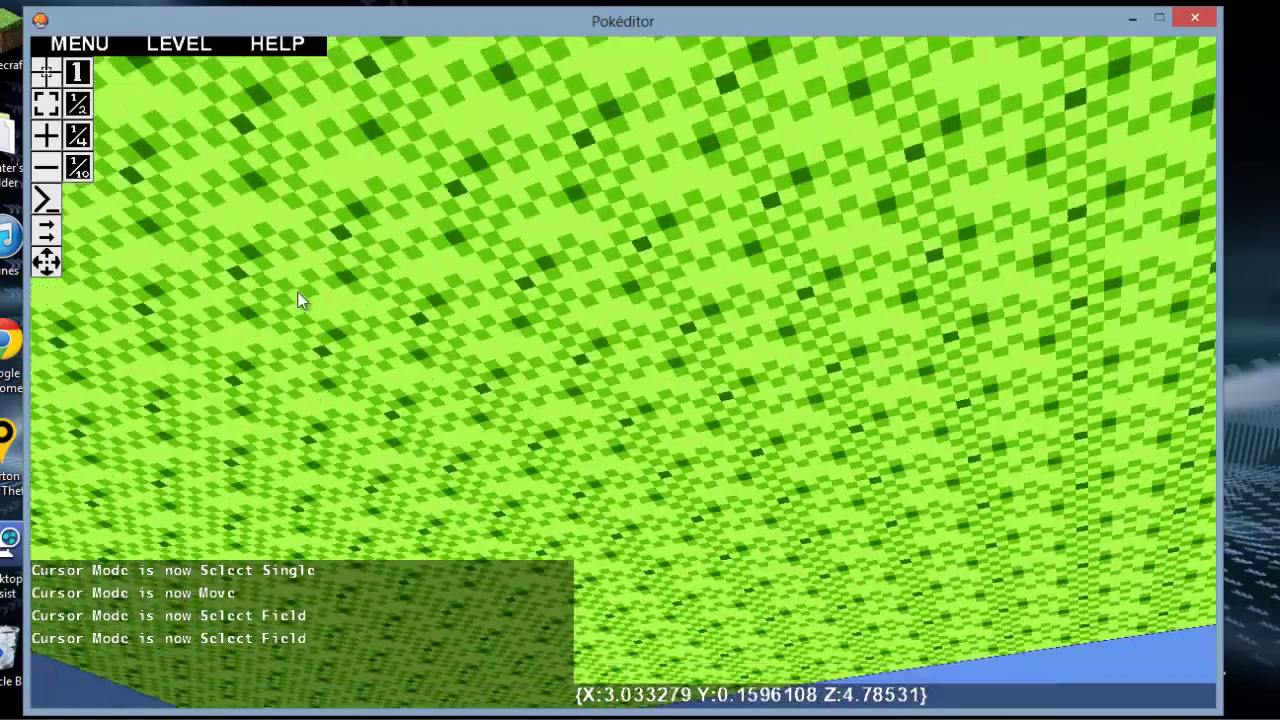
{"action": "left_click", "coordinate": [47, 229]}
- Delete the extra grass floor field in Select Field mode, keeping the other grass floor
{"action": "left_click", "coordinate": [45, 112]}
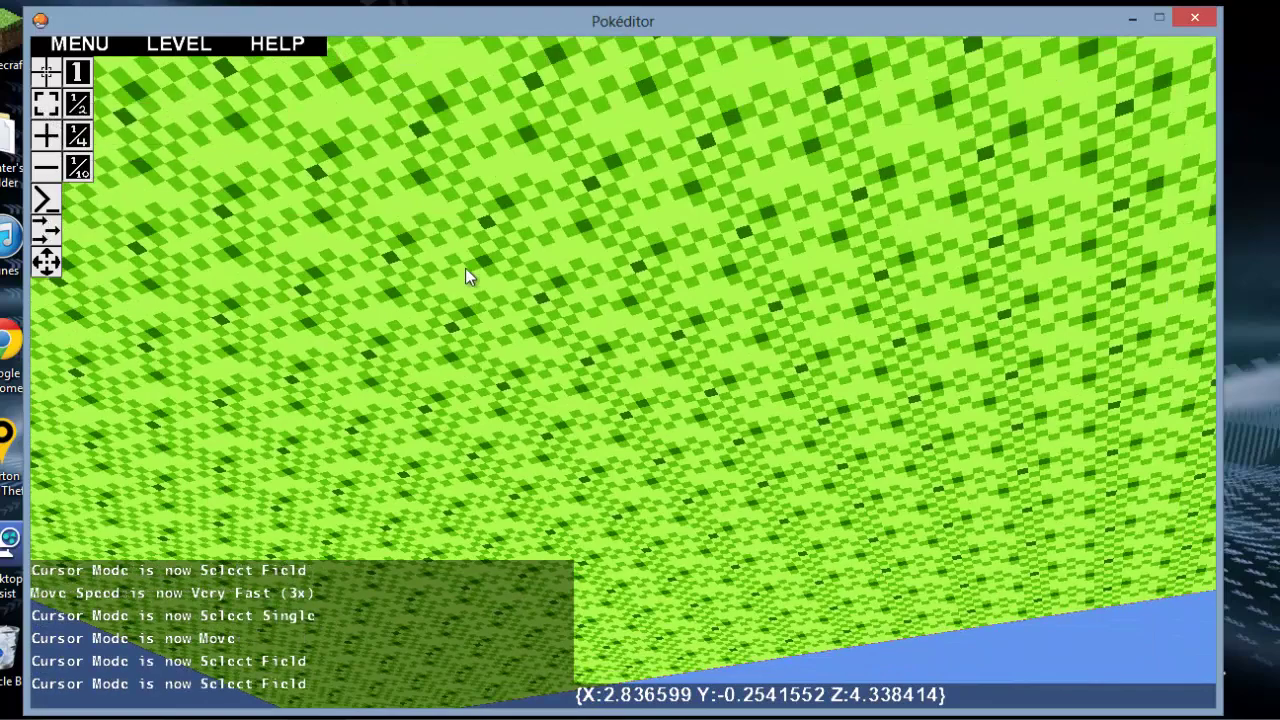
{"action": "key", "text": "Delete"}
{"action": "right_click_drag", "start_coordinate": [638, 407], "coordinate": [640, 365]}
{"action": "key", "text": "s"}
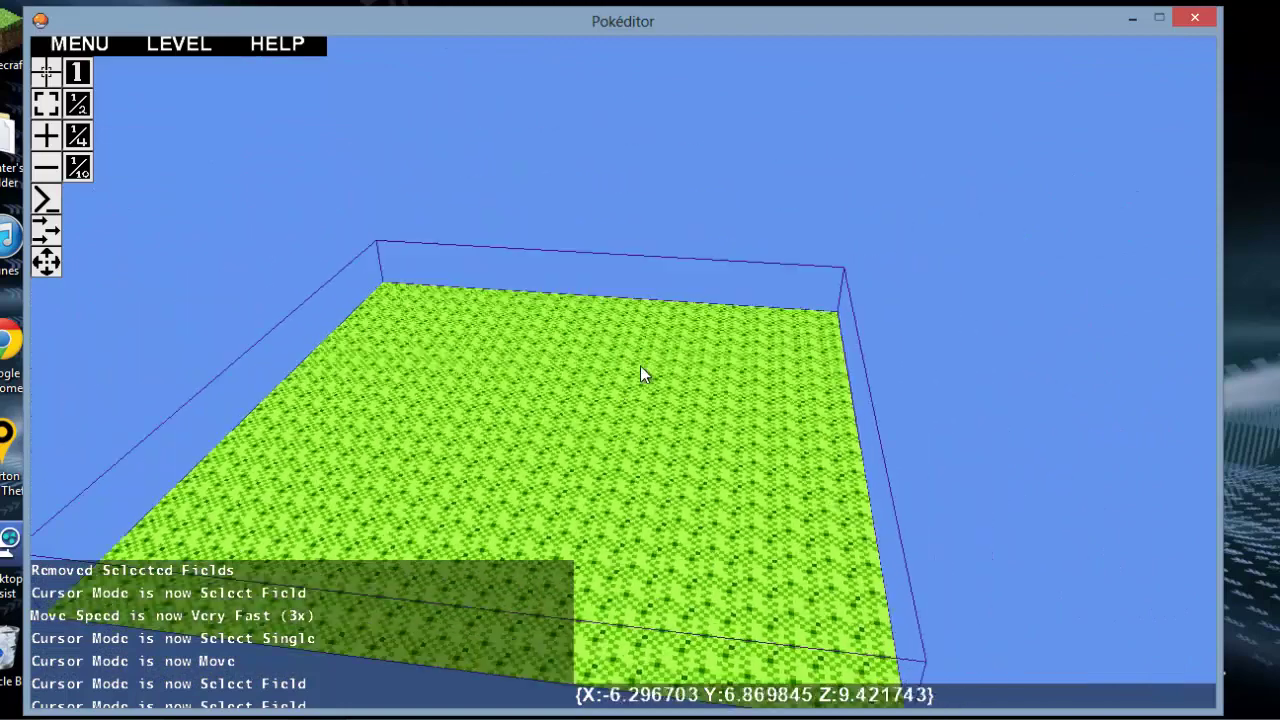
{"action": "key", "text": "w"}
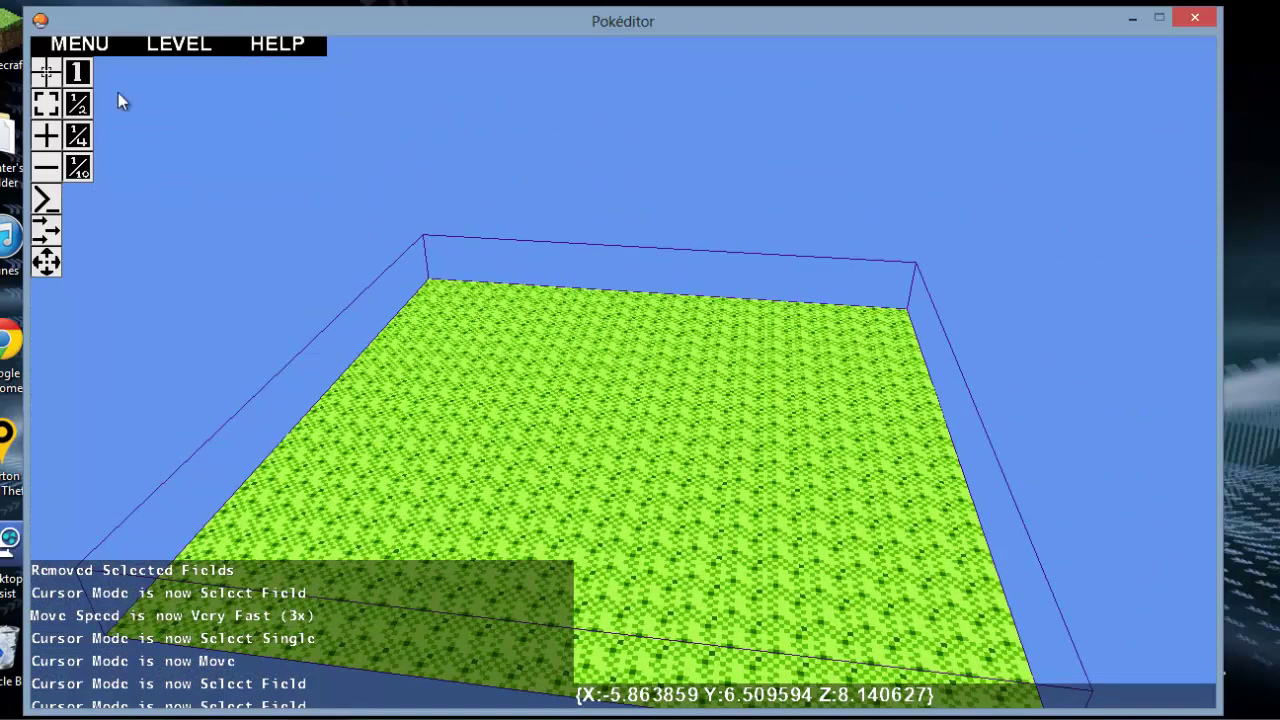
- Begin adding a new entity and set its entity type to AllSidesObject
{"action": "left_click", "coordinate": [47, 140]}
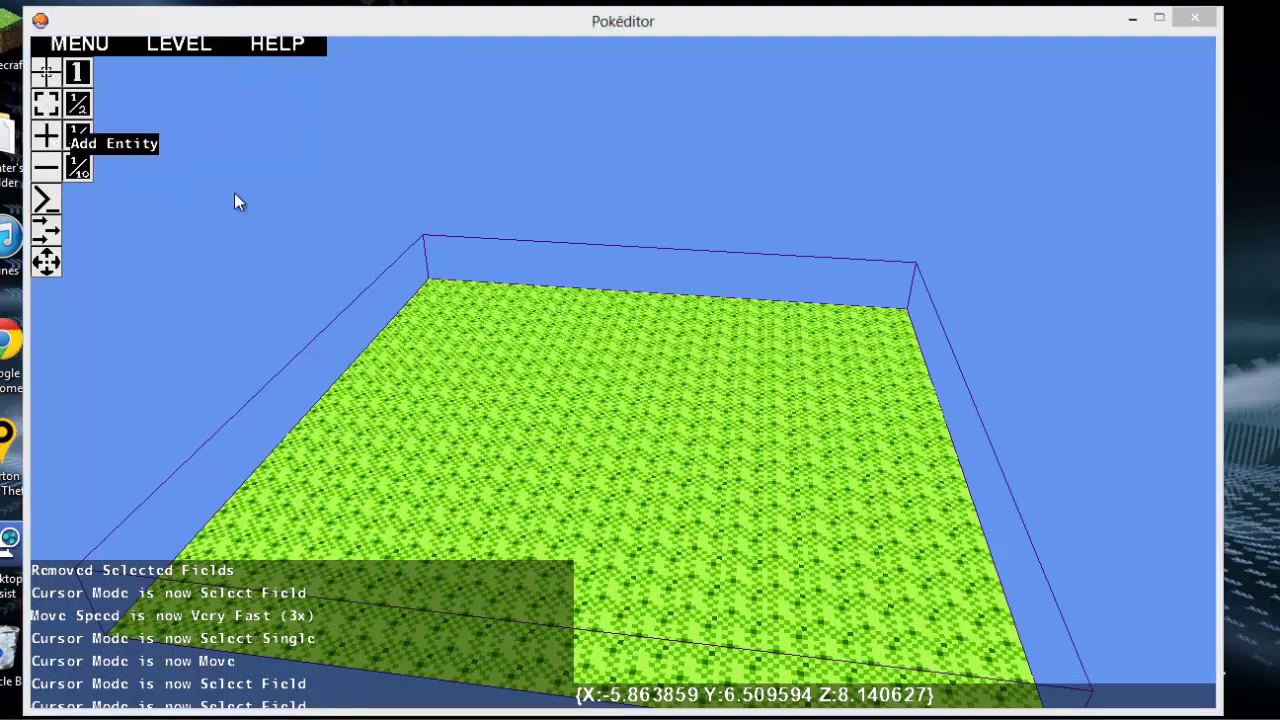
{"action": "left_click_drag", "start_coordinate": [304, 119], "coordinate": [568, 84]}
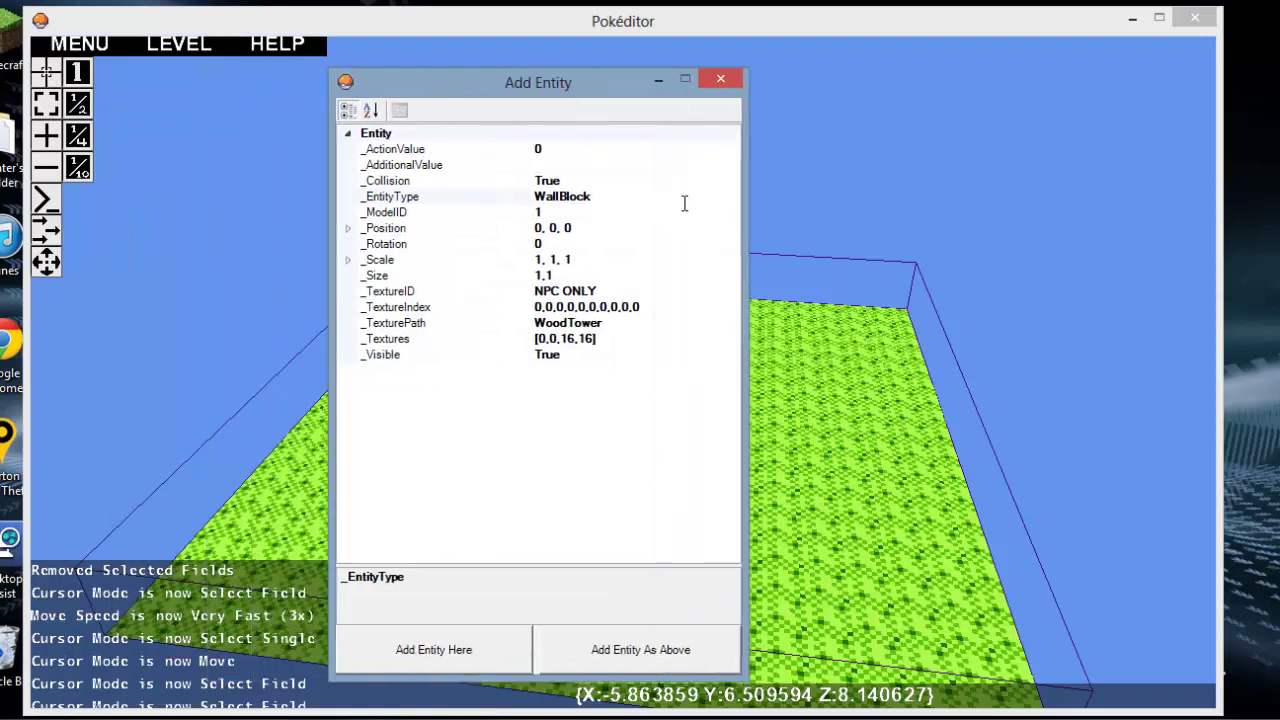
{"action": "left_click", "coordinate": [684, 203]}
{"action": "left_click", "coordinate": [733, 196]}
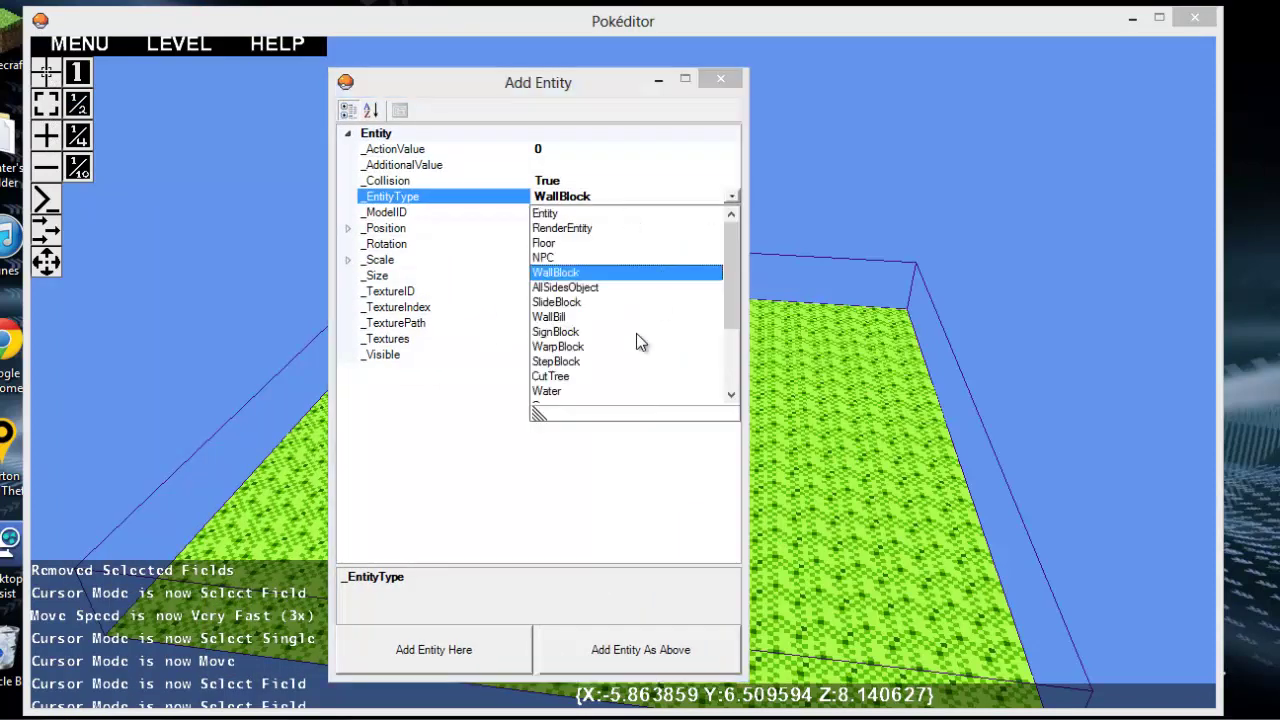
{"action": "scroll", "coordinate": [636, 333], "scroll_direction": "down", "scroll_amount": 3}
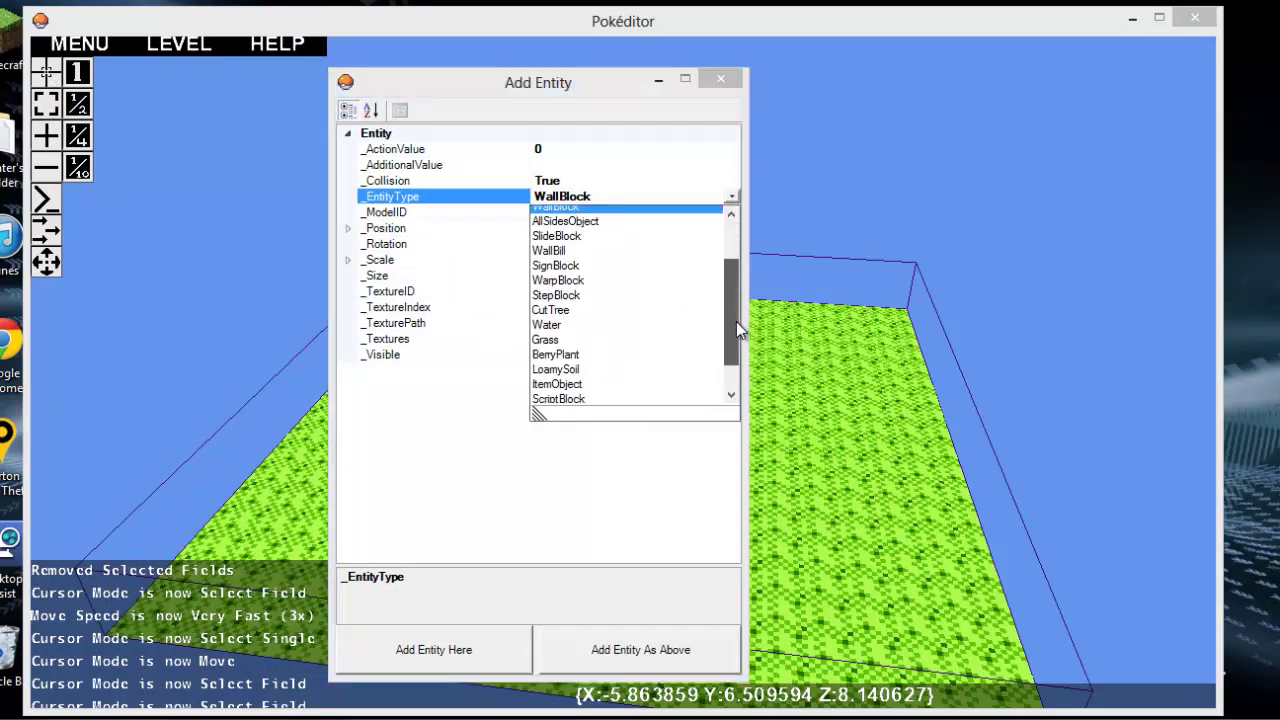
{"action": "left_click_drag", "start_coordinate": [736, 321], "coordinate": [591, 296]}
{"action": "left_click", "coordinate": [600, 258]}
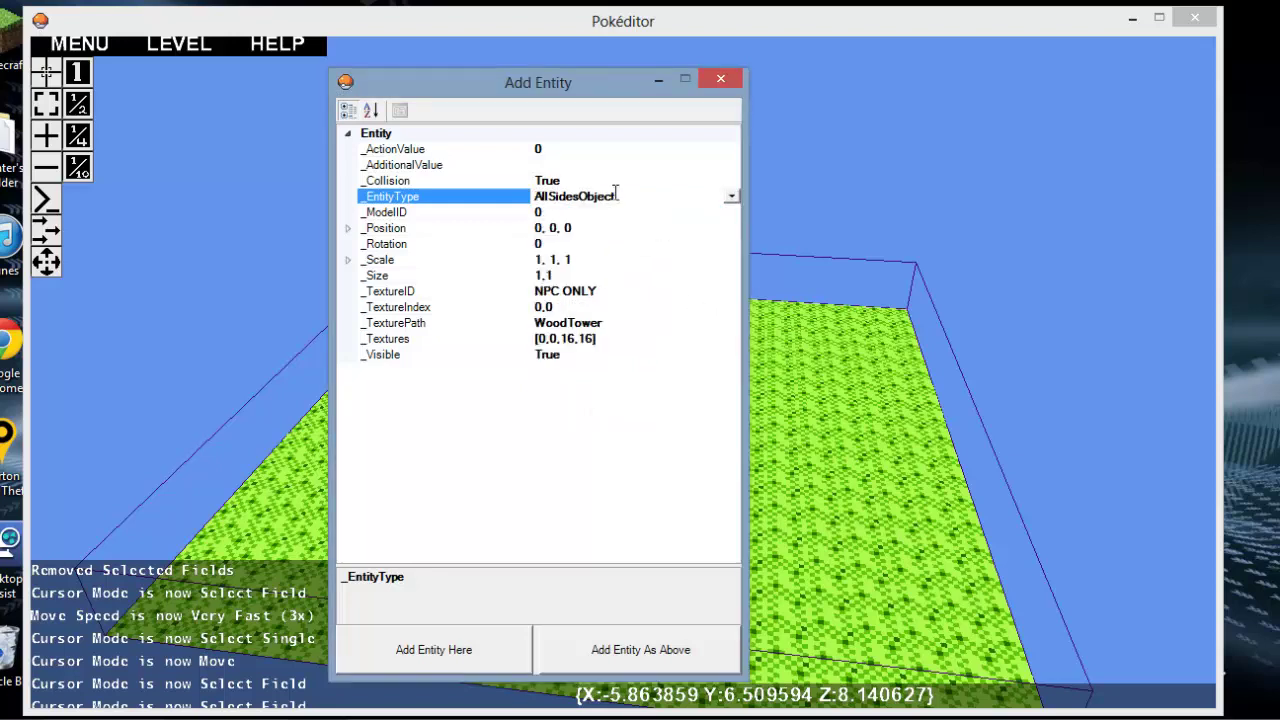
- Give the new entity size 10,10 and position 0, 3, 0, and add it to the level with the WoodTower texture
{"action": "left_click", "coordinate": [565, 212]}
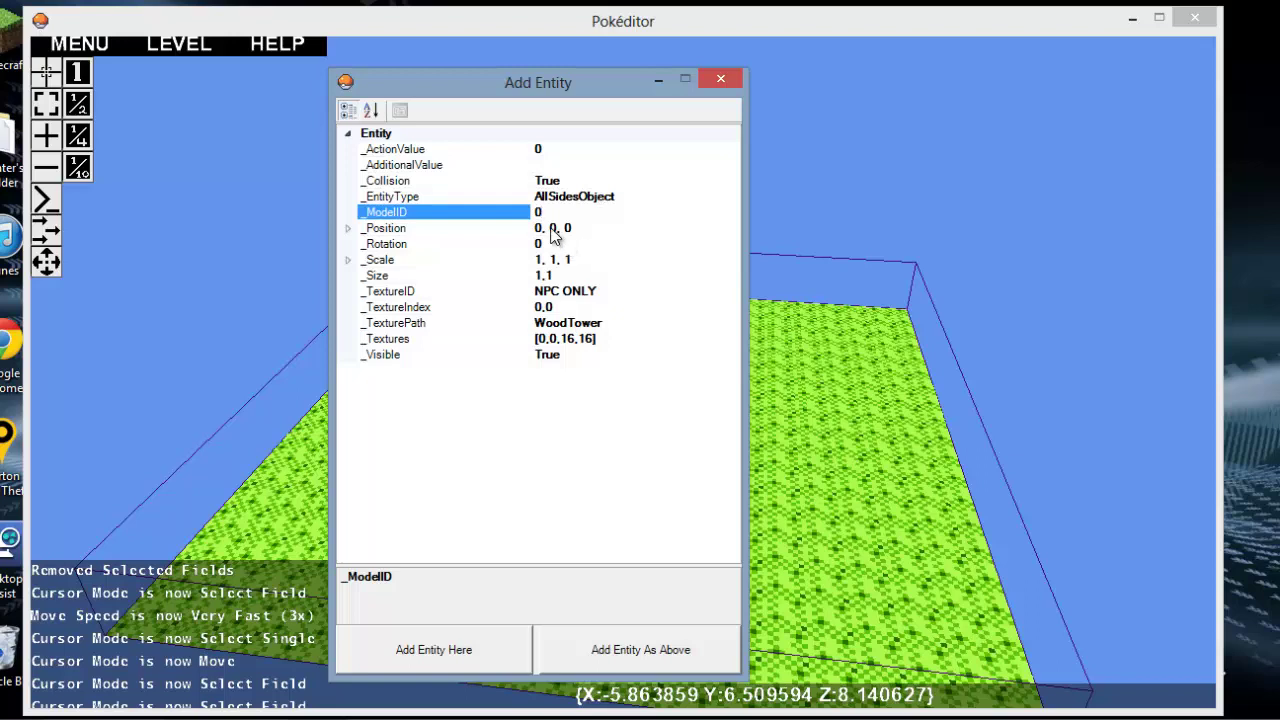
{"action": "left_click", "coordinate": [557, 228]}
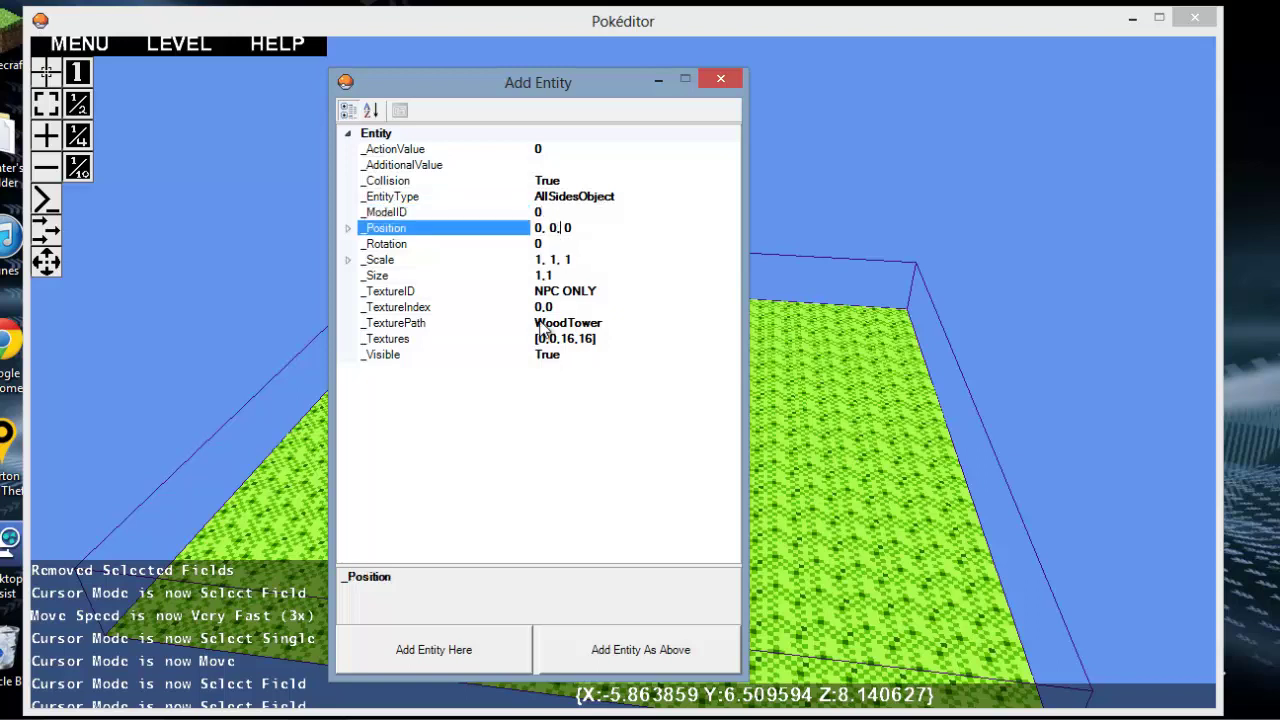
{"action": "left_click", "coordinate": [545, 275]}
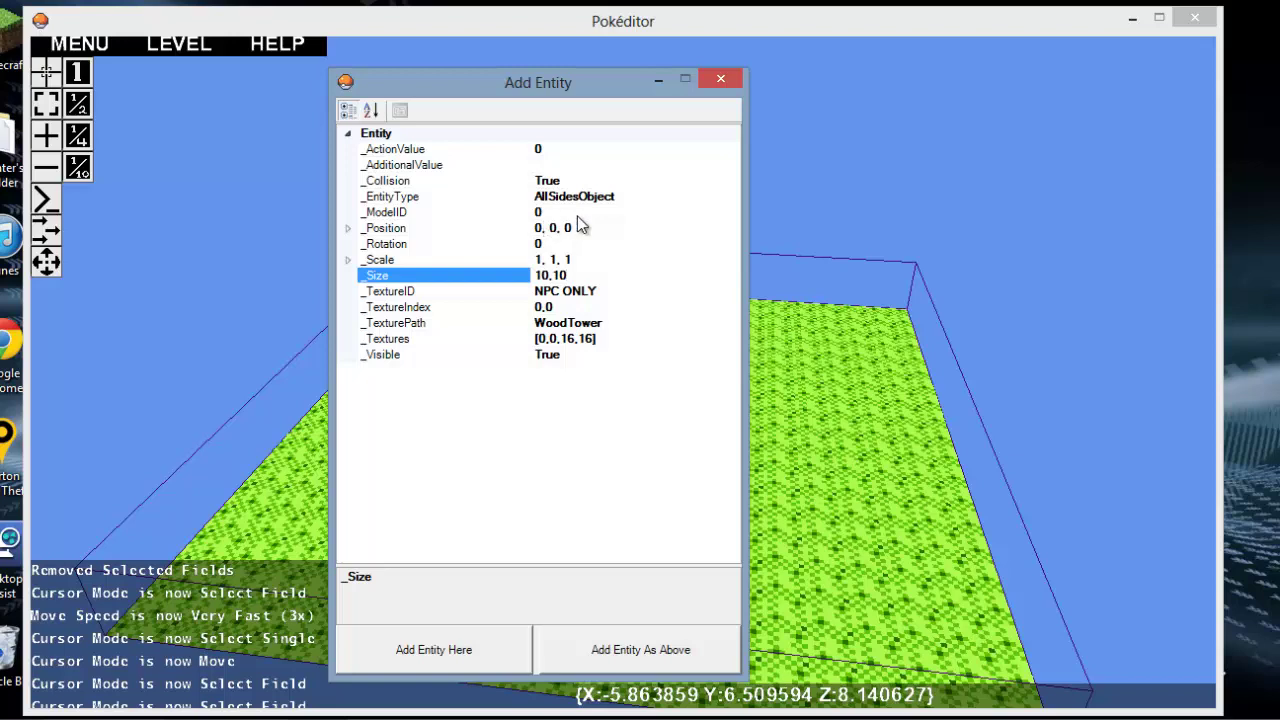
{"action": "left_click", "coordinate": [546, 232]}
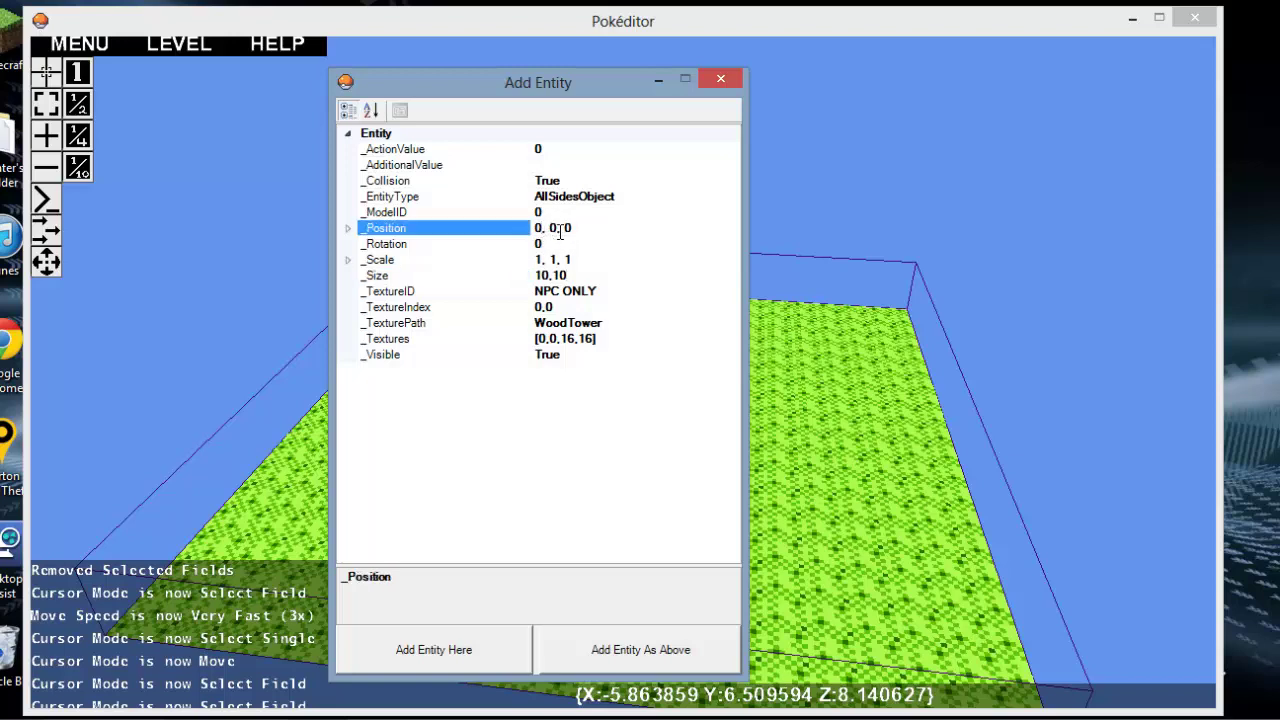
{"action": "key", "text": "BackSpace"}
{"action": "type", "text": "3"}
{"action": "left_click", "coordinate": [588, 640]}
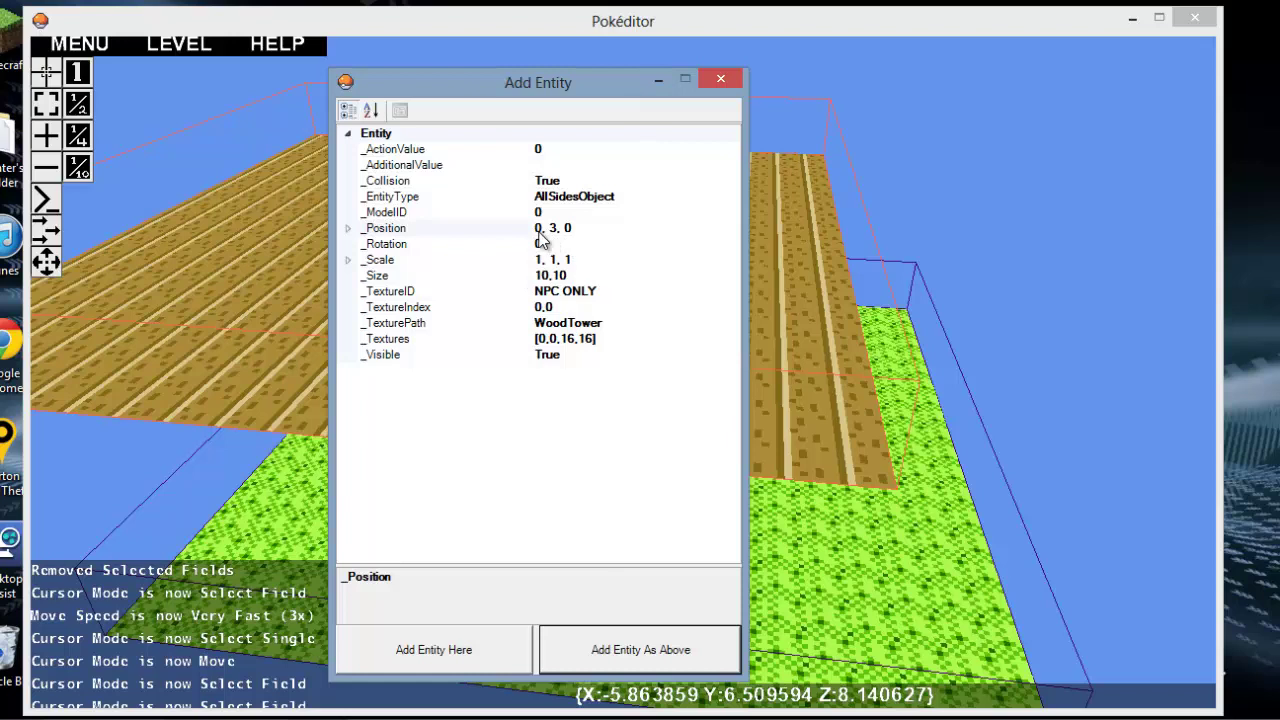
- Set the position for the next entity to 0, 3, 2 and close the Add Entity window without adding it
{"action": "left_click", "coordinate": [577, 229]}
{"action": "key", "text": "BackSpace"}
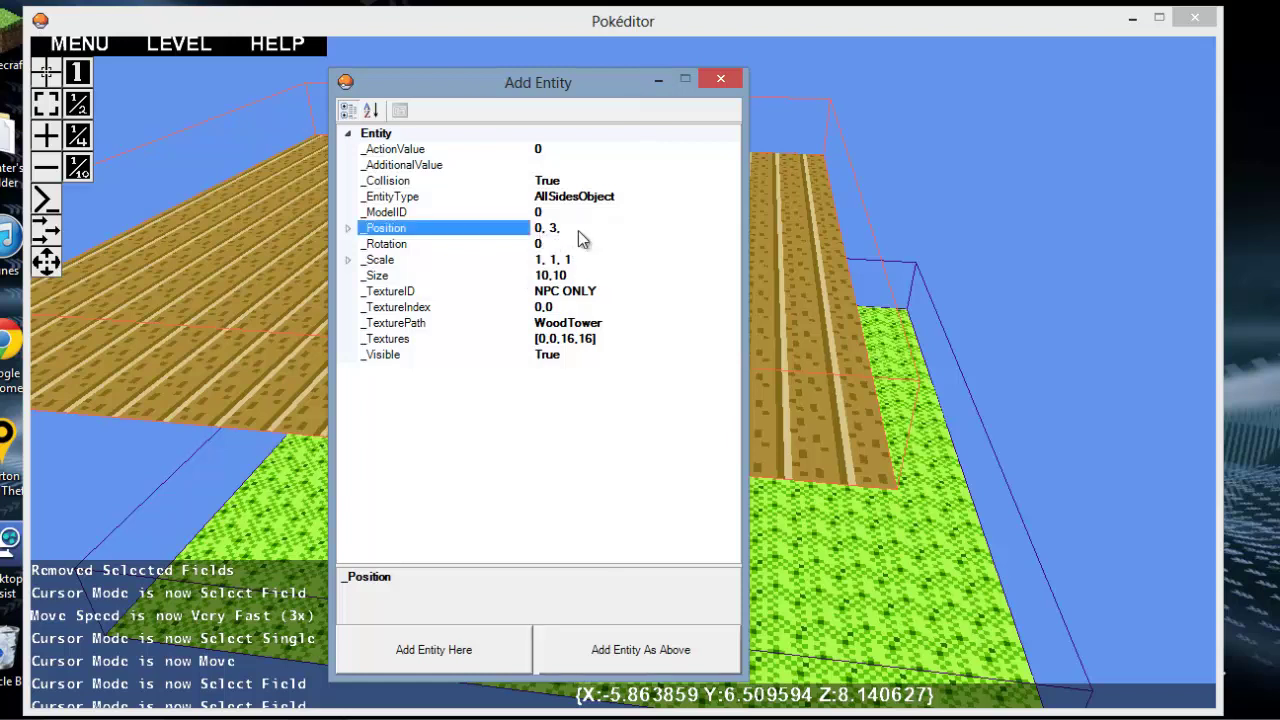
{"action": "key", "text": "Return"}
{"action": "key", "text": "Return"}
{"action": "left_click", "coordinate": [580, 231]}
{"action": "left_click", "coordinate": [641, 210]}
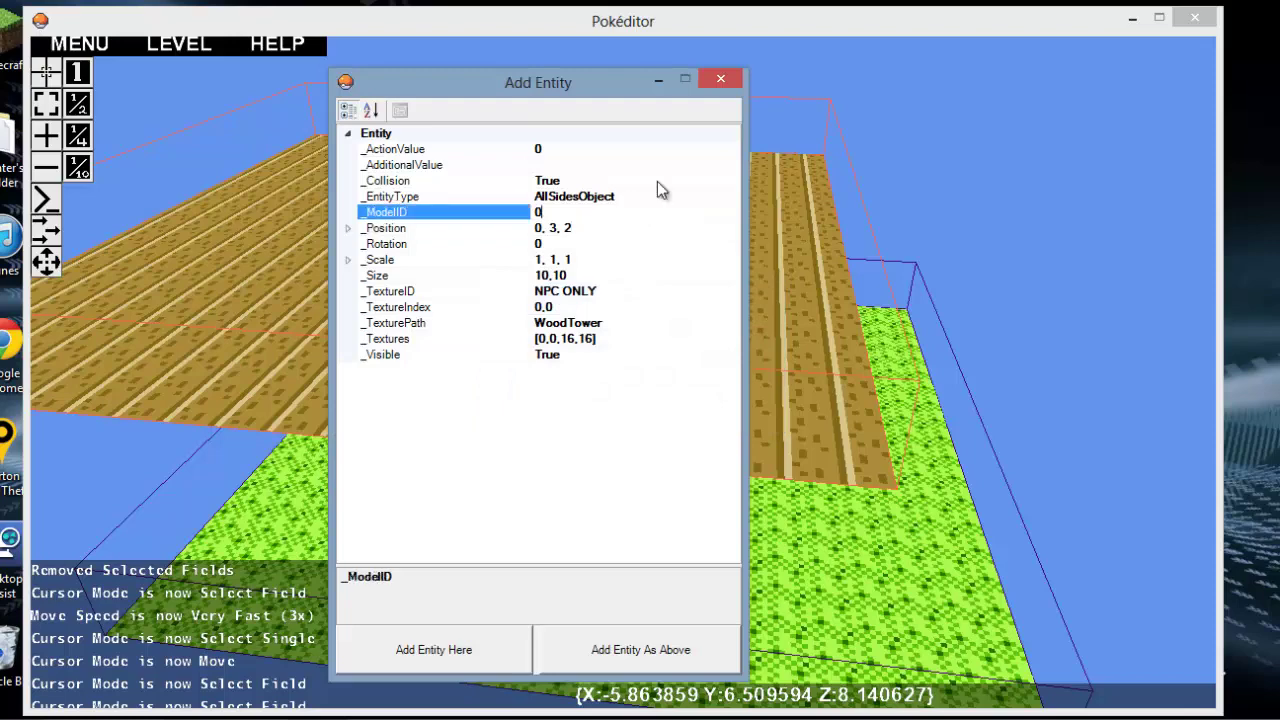
{"action": "left_click", "coordinate": [617, 227]}
{"action": "left_click", "coordinate": [710, 85]}
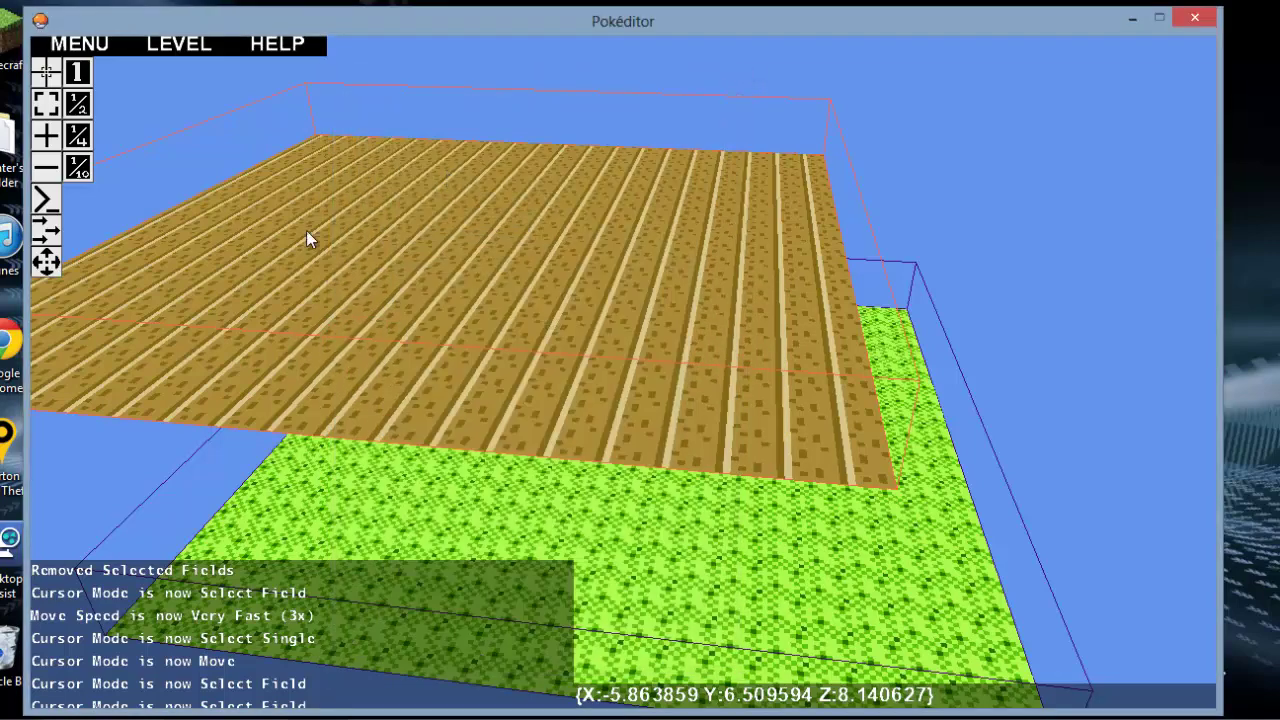
- Select the wooden plank field and set its position to 0, 3, 1 in its entity properties
{"action": "left_click", "coordinate": [38, 101]}
{"action": "left_click", "coordinate": [305, 231]}
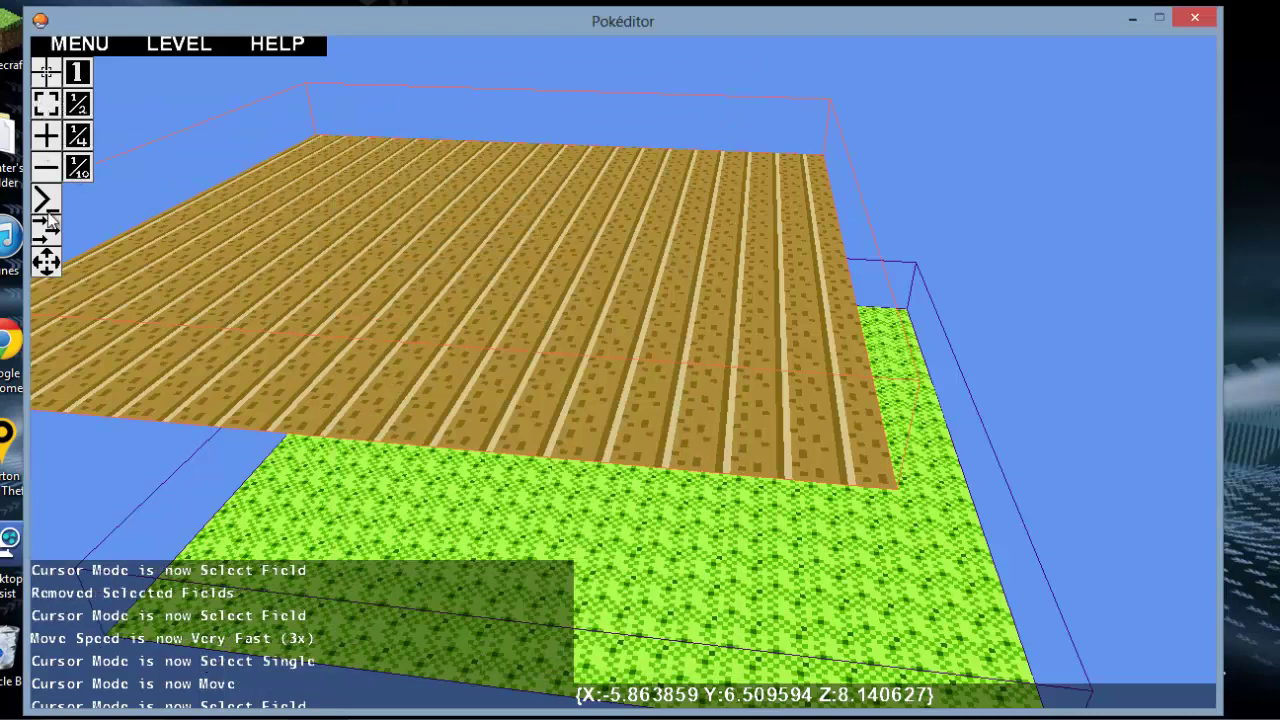
{"action": "left_click", "coordinate": [48, 211]}
{"action": "left_click", "coordinate": [423, 284]}
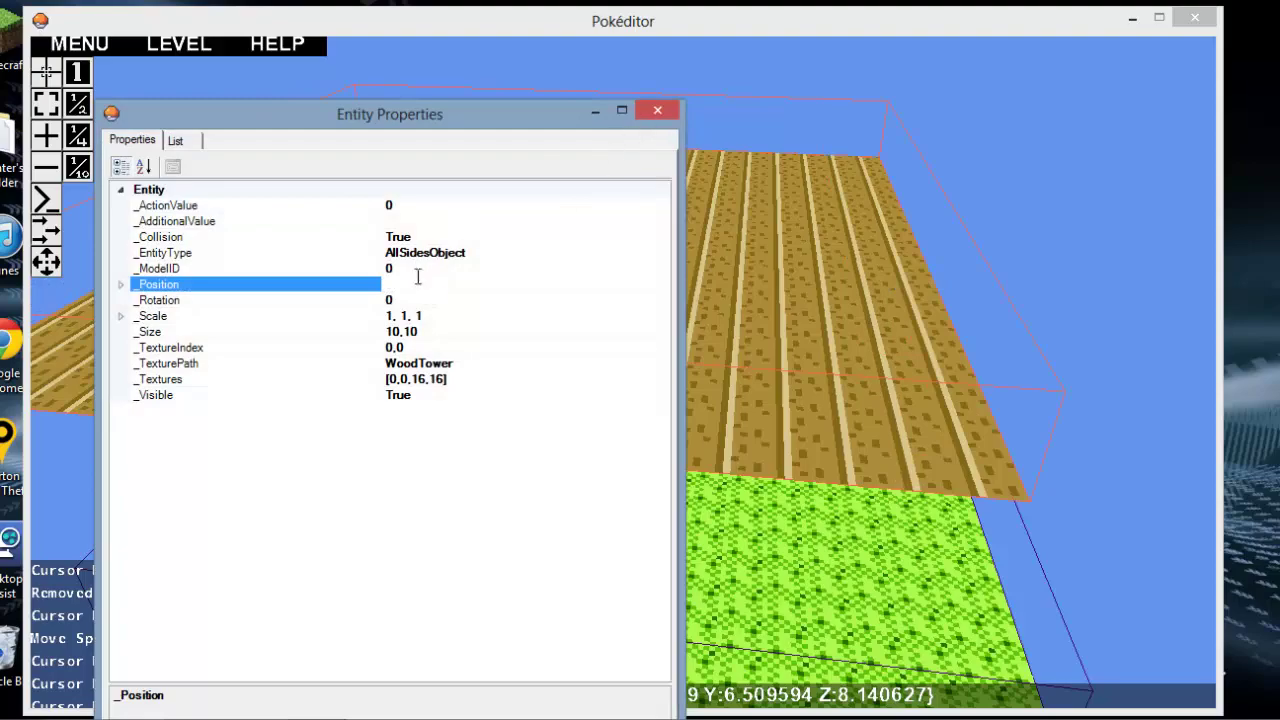
{"action": "type", "text": "0, 3, 1"}
{"action": "left_click", "coordinate": [658, 111]}
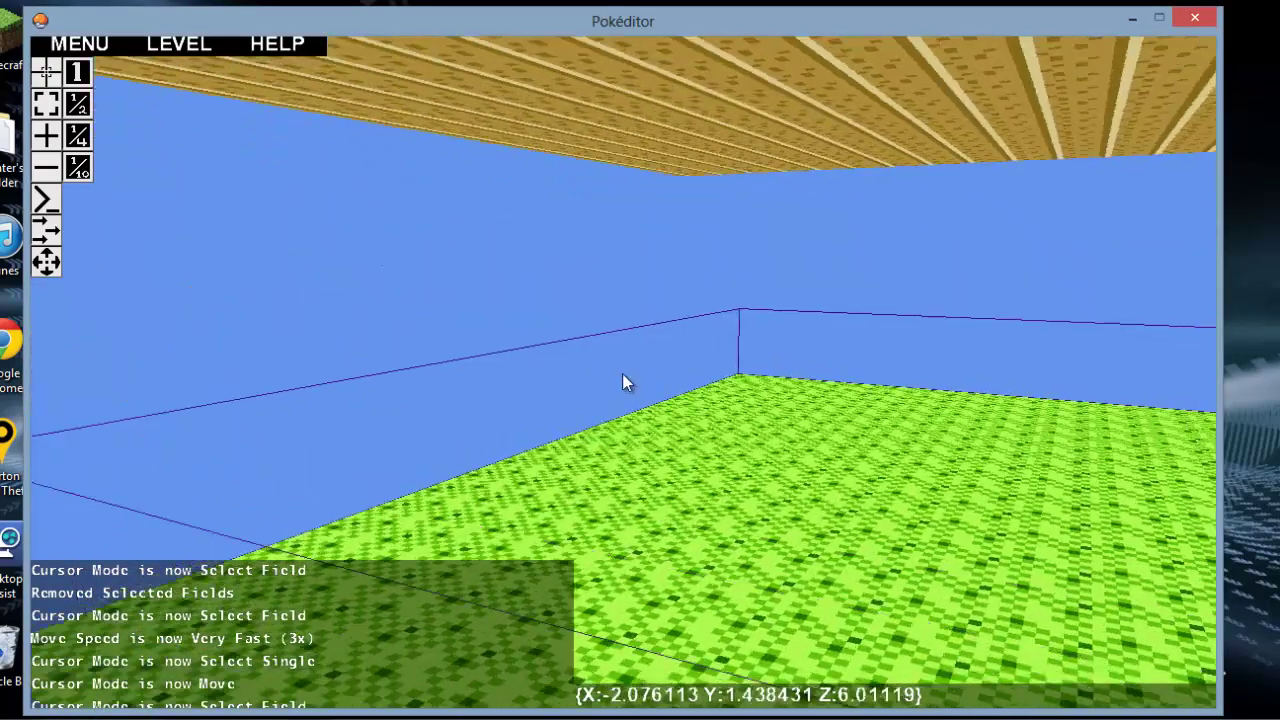
- Fly around the level to examine how the wooden plank layer lines up above the grass floor
{"action": "key", "text": "w"}
{"action": "mouse_move", "coordinate": [622, 373]}
{"action": "right_mouse_down"}
{"action": "mouse_move", "coordinate": [651, 370]}
{"action": "mouse_move", "coordinate": [664, 405]}
{"action": "mouse_move", "coordinate": [620, 372]}
{"action": "mouse_move", "coordinate": [712, 357]}
{"action": "mouse_move", "coordinate": [644, 354]}
{"action": "mouse_move", "coordinate": [648, 377]}
{"action": "mouse_move", "coordinate": [624, 366]}
{"action": "mouse_move", "coordinate": [626, 383]}
{"action": "mouse_move", "coordinate": [657, 400]}
{"action": "mouse_move", "coordinate": [623, 269]}
{"action": "mouse_move", "coordinate": [597, 385]}
{"action": "mouse_move", "coordinate": [442, 448]}
{"action": "mouse_move", "coordinate": [633, 372]}
{"action": "right_mouse_up"}
{"action": "key", "text": "w"}
{"action": "key", "text": "s"}
{"action": "key", "text": "d"}
{"action": "key", "text": "a"}
{"action": "key", "text": "space"}
{"action": "key", "text": "s"}
{"action": "key", "text": "a"}
{"action": "key", "text": "w"}
{"action": "key", "text": "w"}
{"action": "key", "text": "d"}
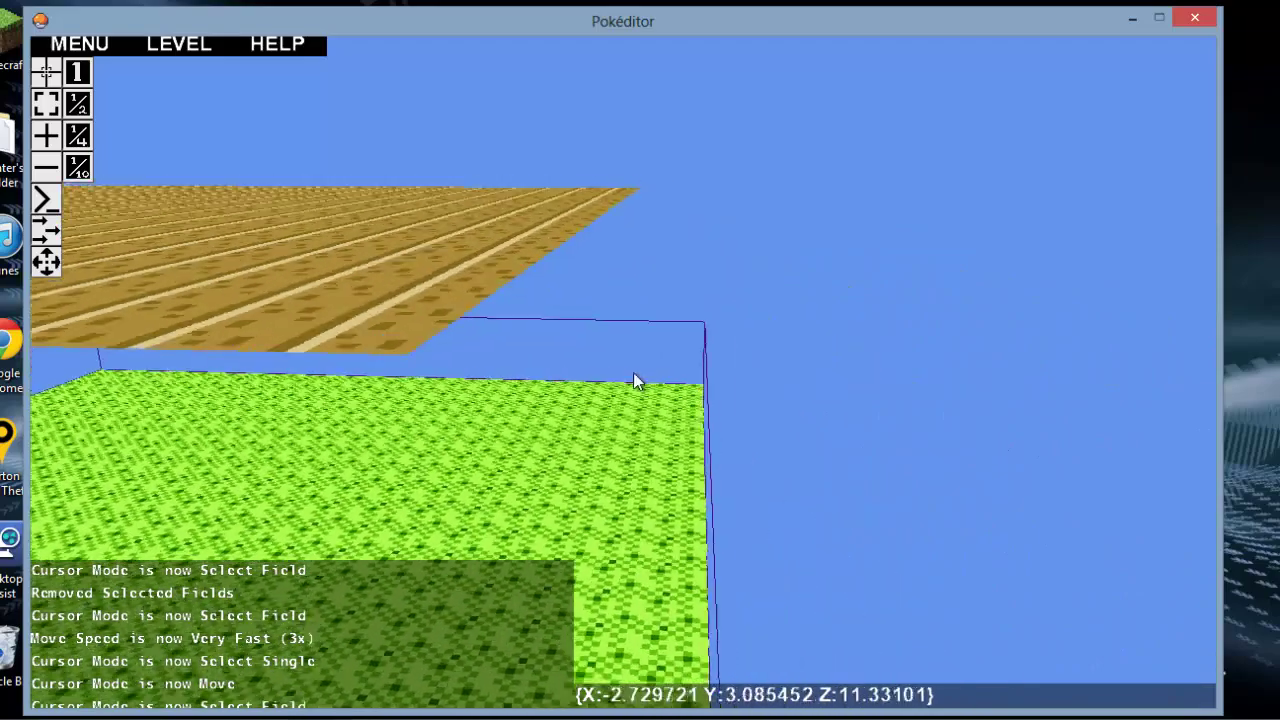
{"action": "key", "text": "a"}
{"action": "key", "text": "s"}
- Select the wooden plank field above the grass floor and delete it
{"action": "left_click", "coordinate": [41, 104]}
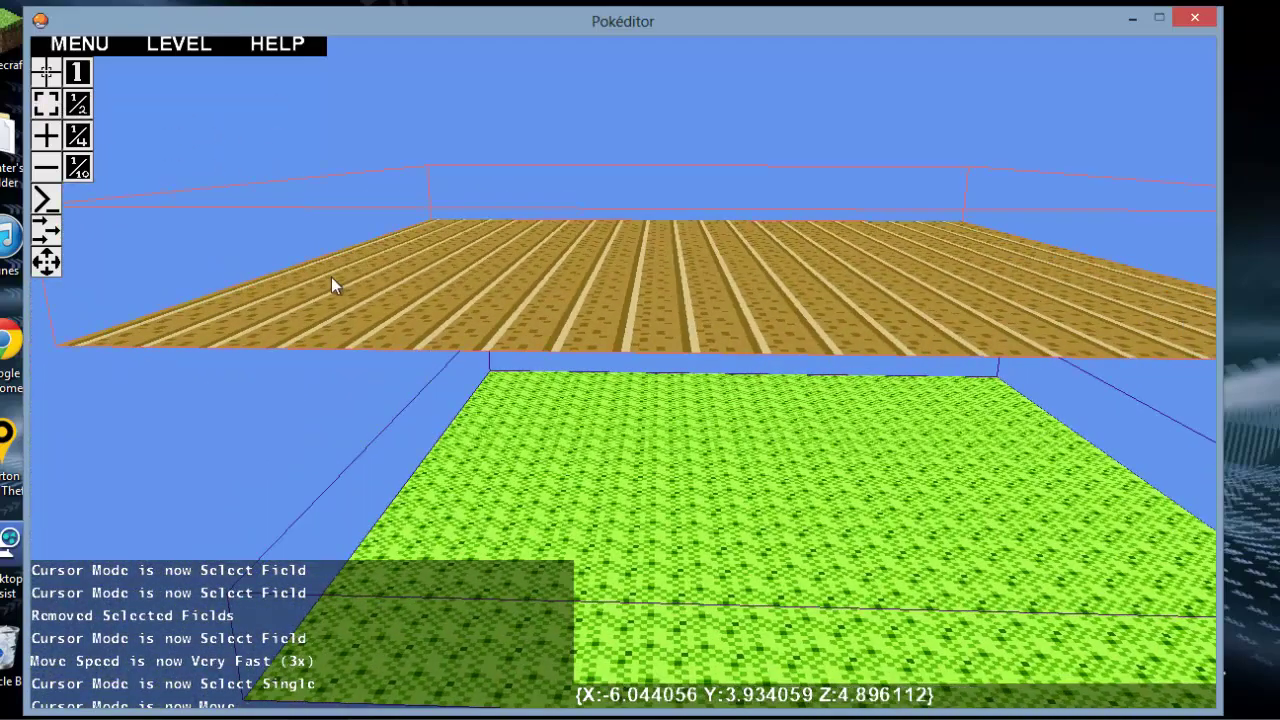
{"action": "key", "text": "d"}
{"action": "key", "text": "s"}
{"action": "key", "text": "a"}
{"action": "key", "text": "w"}
{"action": "key", "text": "a"}
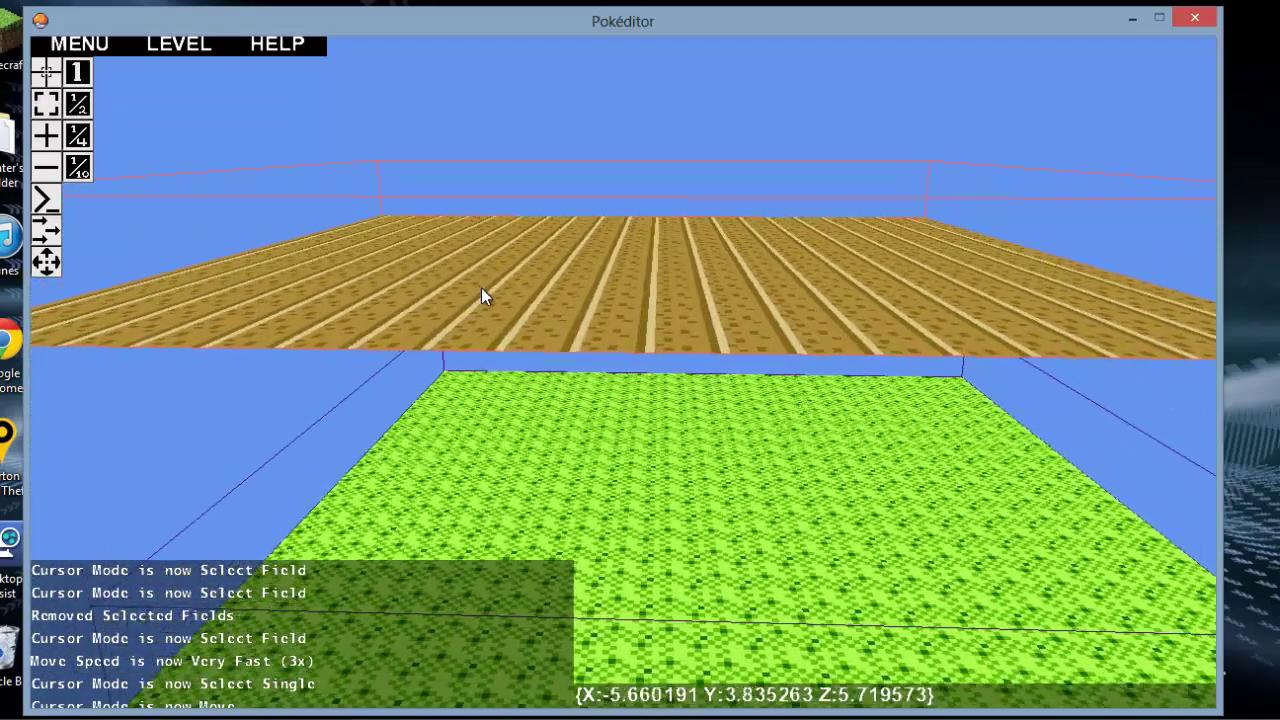
{"action": "key", "text": "s"}
{"action": "key", "text": "Delete"}
- Start a new entity above the remaining grass floor and set its position to 5, 2, 5
{"action": "key", "text": "d"}
{"action": "right_click_drag", "start_coordinate": [562, 293], "coordinate": [616, 372]}
{"action": "key", "text": "d"}
{"action": "key", "text": "s"}
{"action": "key", "text": "d"}
{"action": "key", "text": "s"}
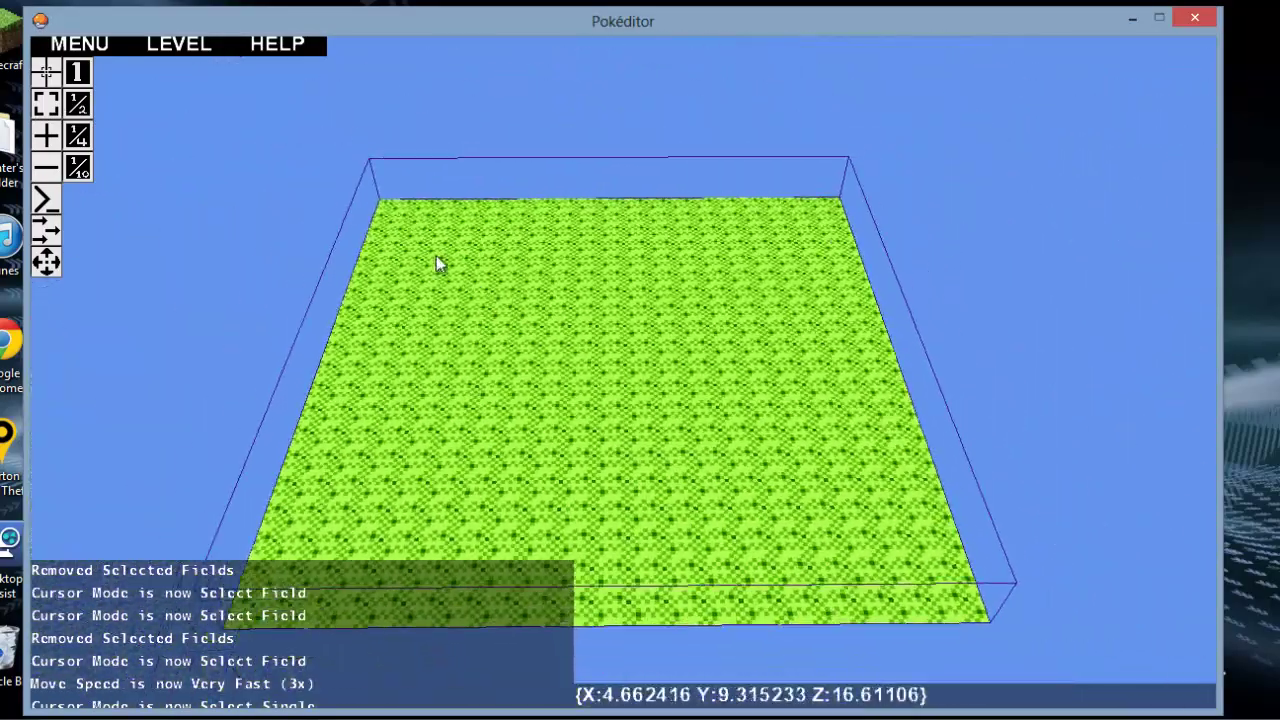
{"action": "key", "text": "w"}
{"action": "left_click", "coordinate": [46, 135]}
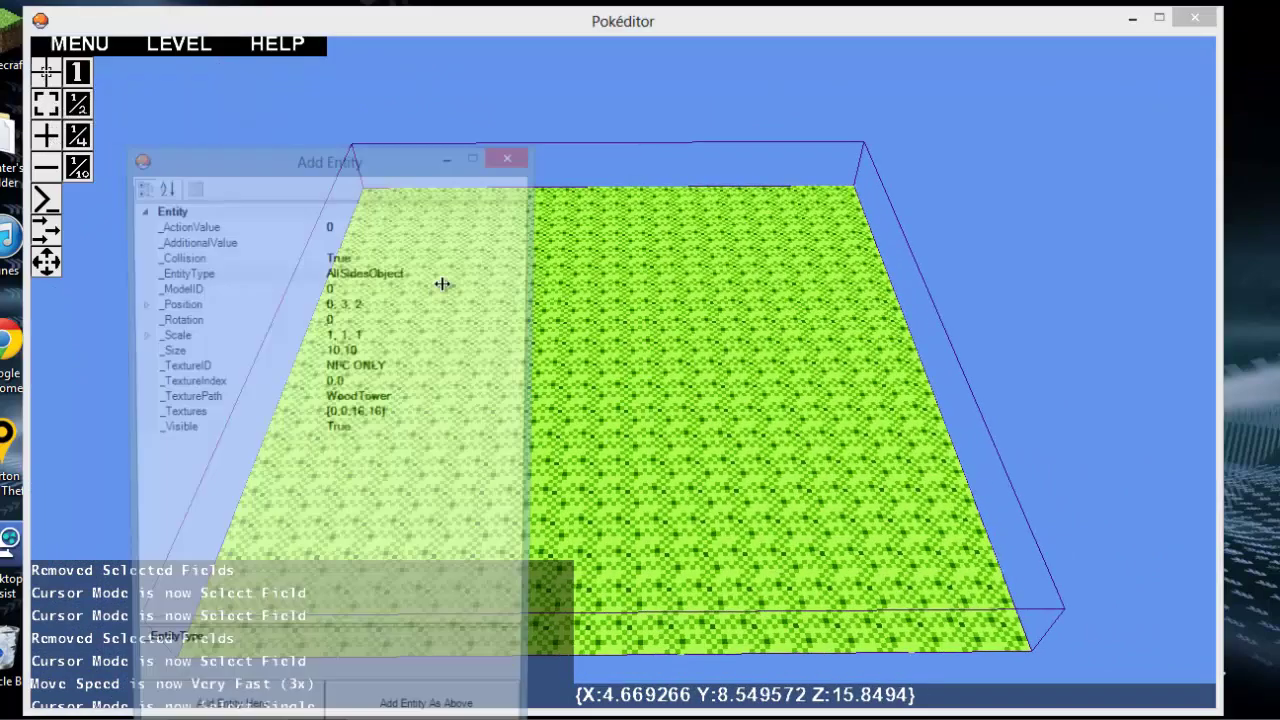
{"action": "left_click", "coordinate": [348, 305]}
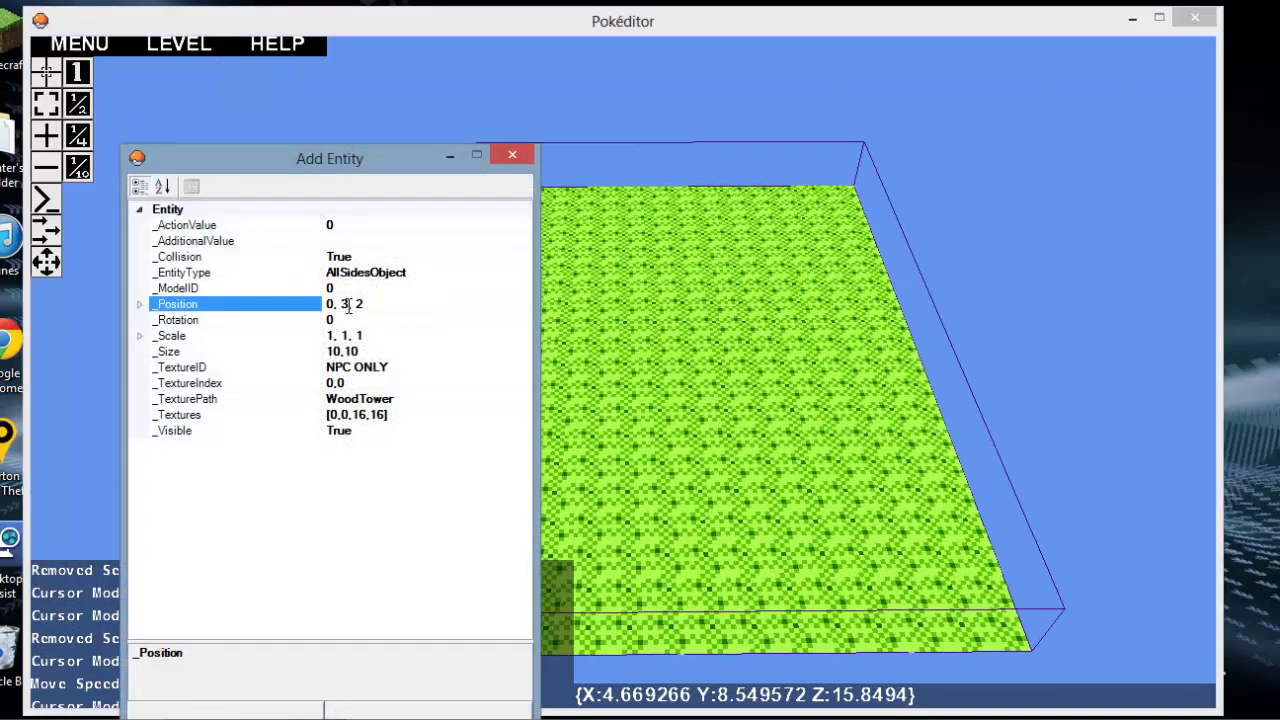
{"action": "key", "text": "BackSpace"}
{"action": "type", "text": "2"}
{"action": "key", "text": "Delete"}
{"action": "type", "text": "5"}
- Change the new entity's type from the list to Floor
{"action": "left_click", "coordinate": [421, 282]}
{"action": "left_click", "coordinate": [491, 270]}
{"action": "left_click", "coordinate": [522, 272]}
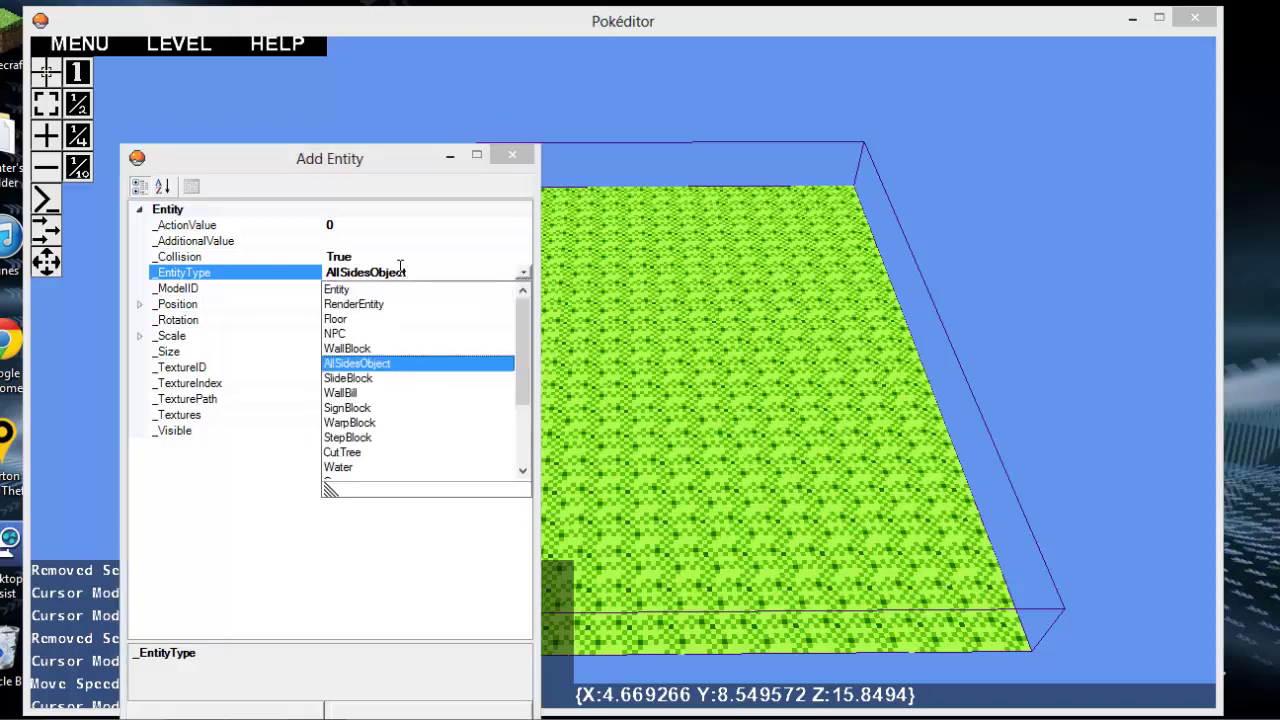
{"action": "left_click", "coordinate": [386, 320]}
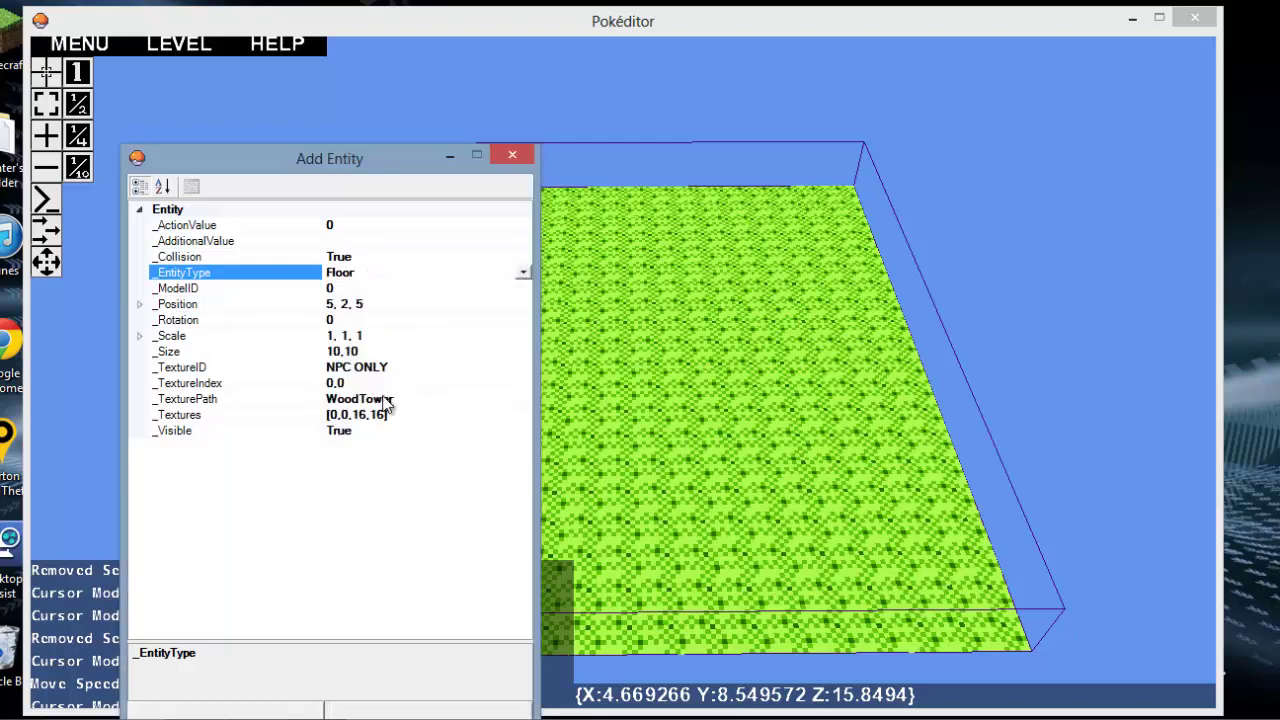
- Set the texture rectangle to [16,0,16,16], add the entity with the listed values and close the Add Entity window
{"action": "left_click", "coordinate": [337, 417]}
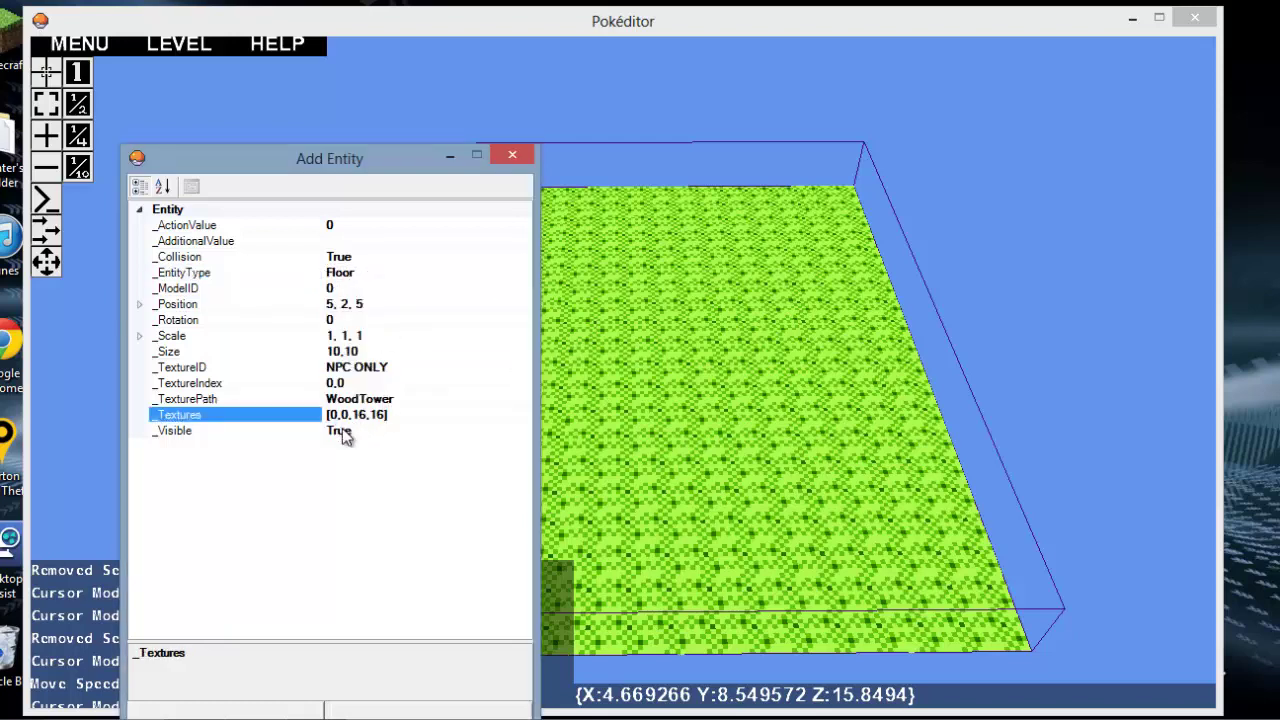
{"action": "key", "text": "BackSpace"}
{"action": "type", "text": "16"}
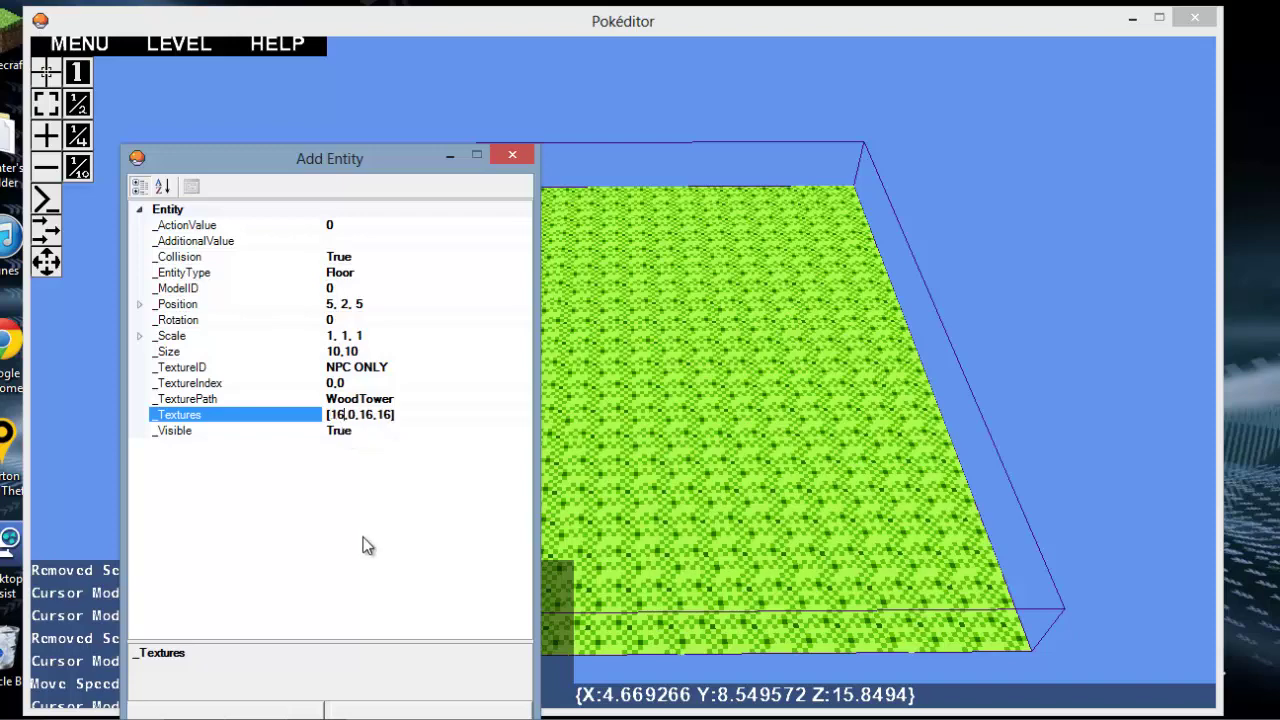
{"action": "left_click", "coordinate": [410, 710]}
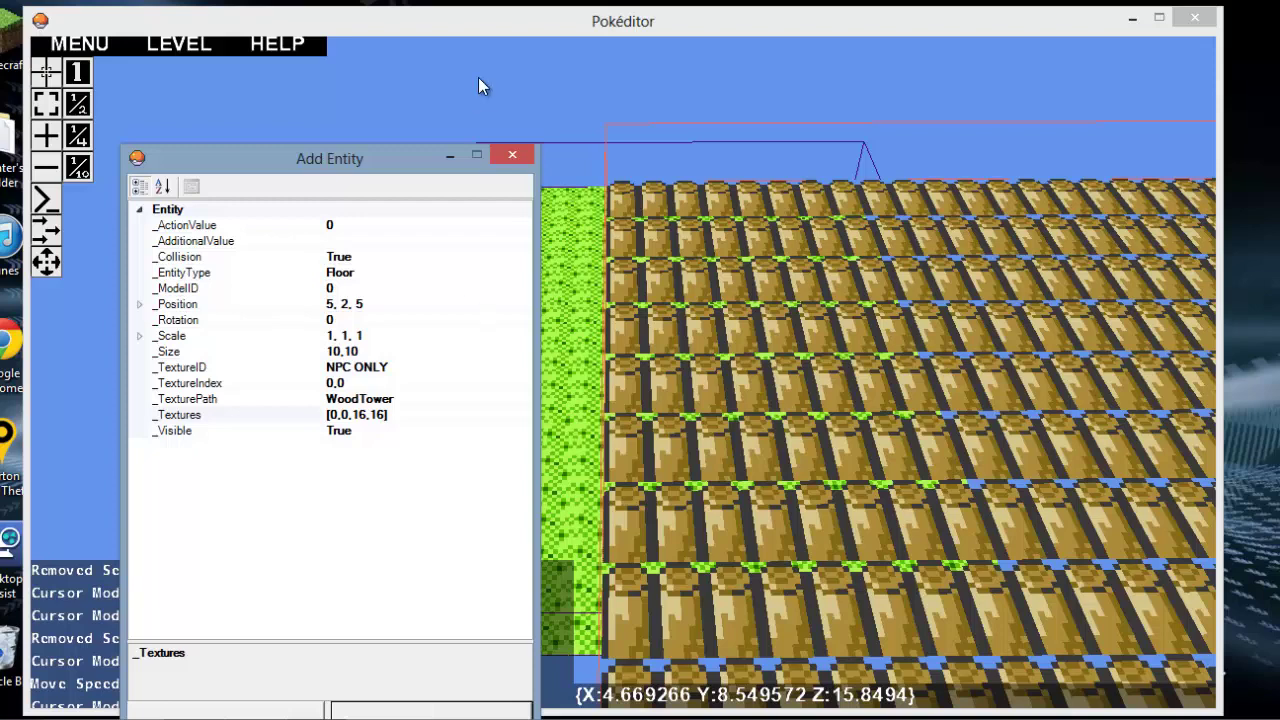
{"action": "left_click", "coordinate": [450, 156]}
{"action": "mouse_move", "coordinate": [317, 715]}
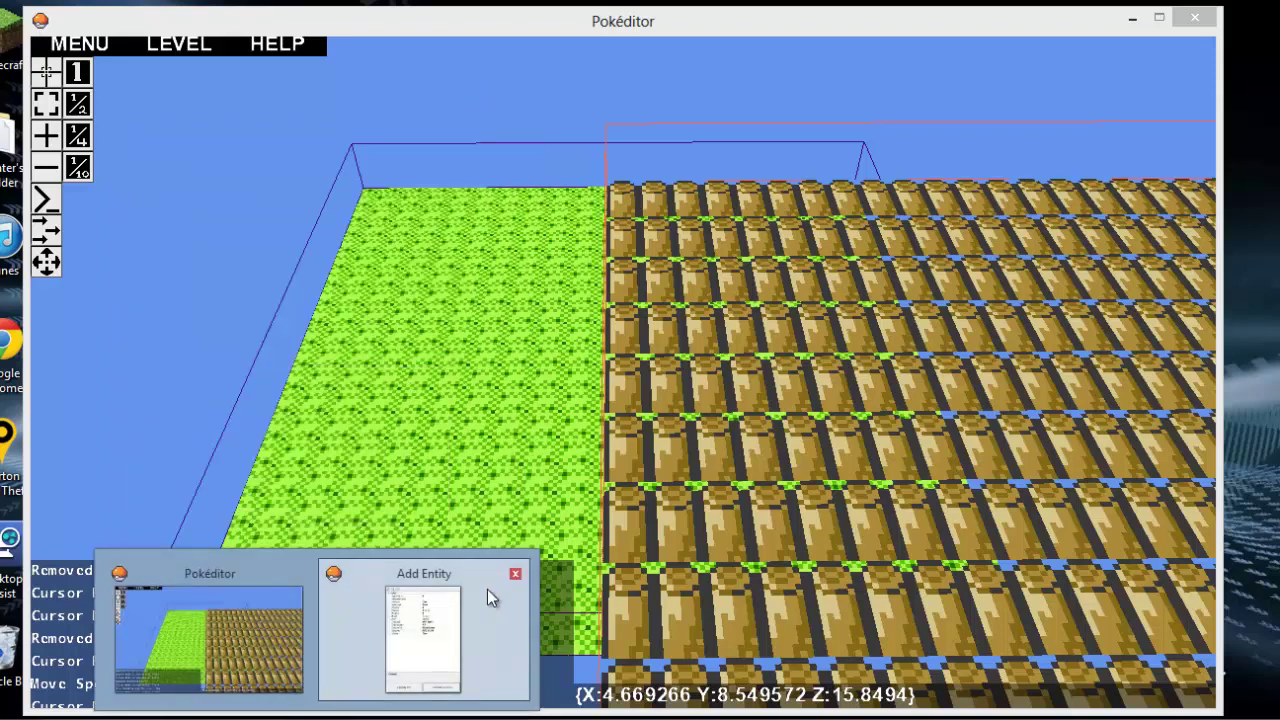
{"action": "left_click", "coordinate": [516, 576]}
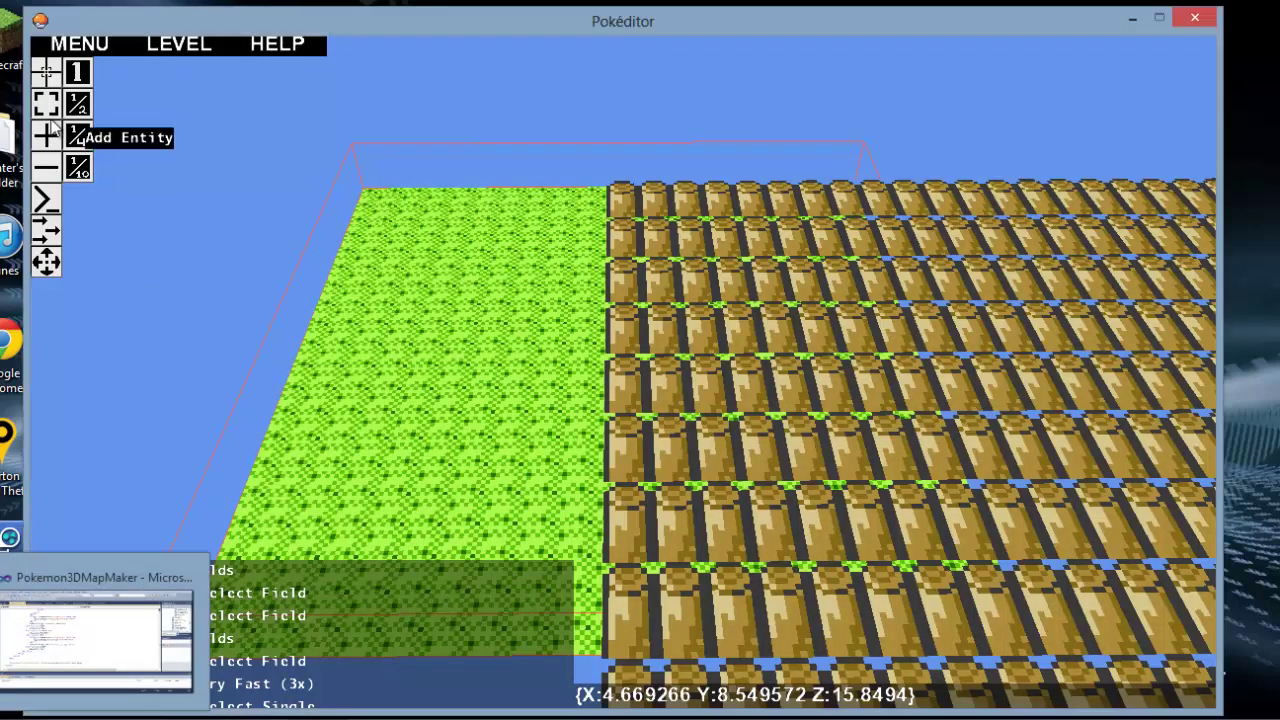
- Select the whole log-textured field and set its size to 1,1 in its entity properties
{"action": "left_click", "coordinate": [777, 329]}
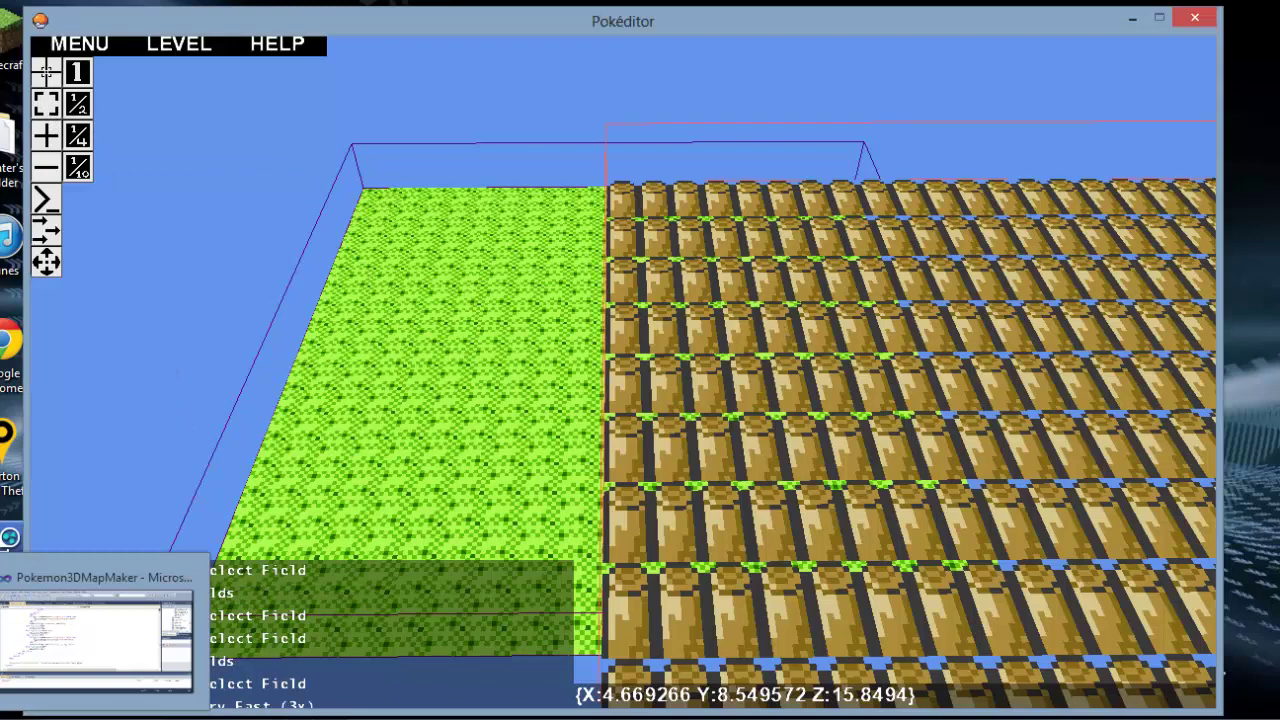
{"action": "left_click", "coordinate": [47, 106]}
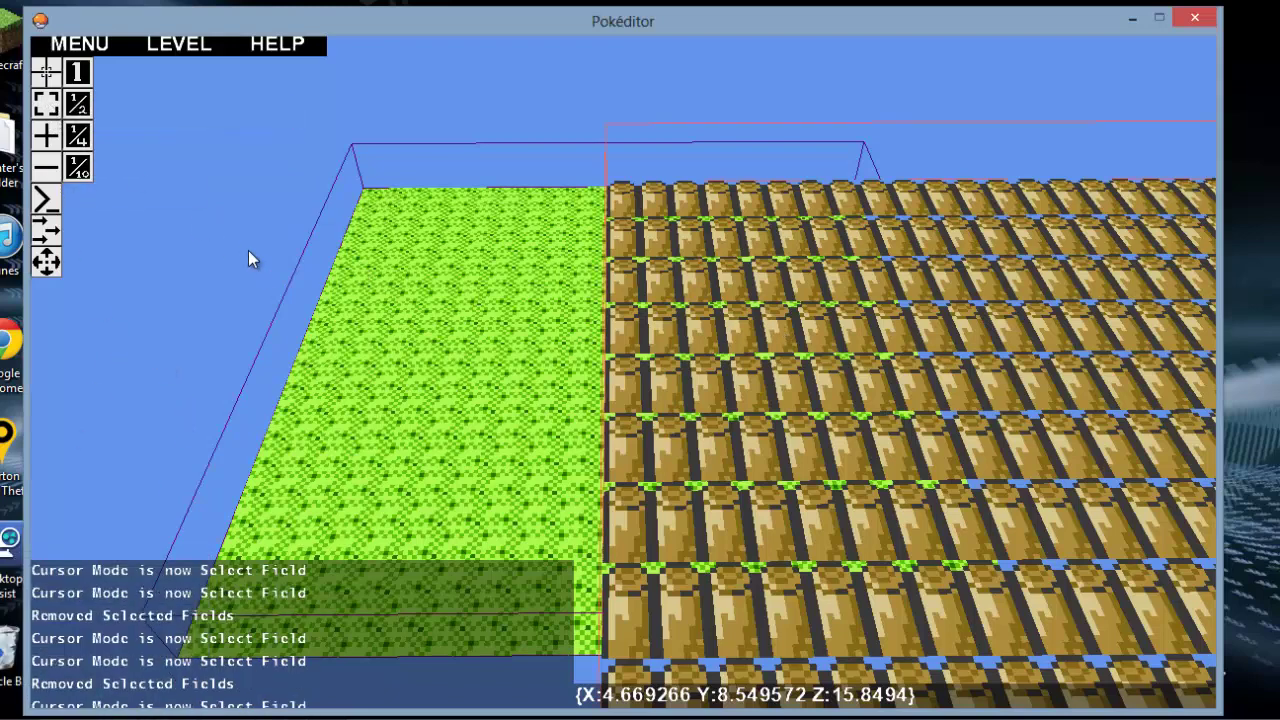
{"action": "left_click", "coordinate": [47, 106]}
{"action": "left_click", "coordinate": [46, 200]}
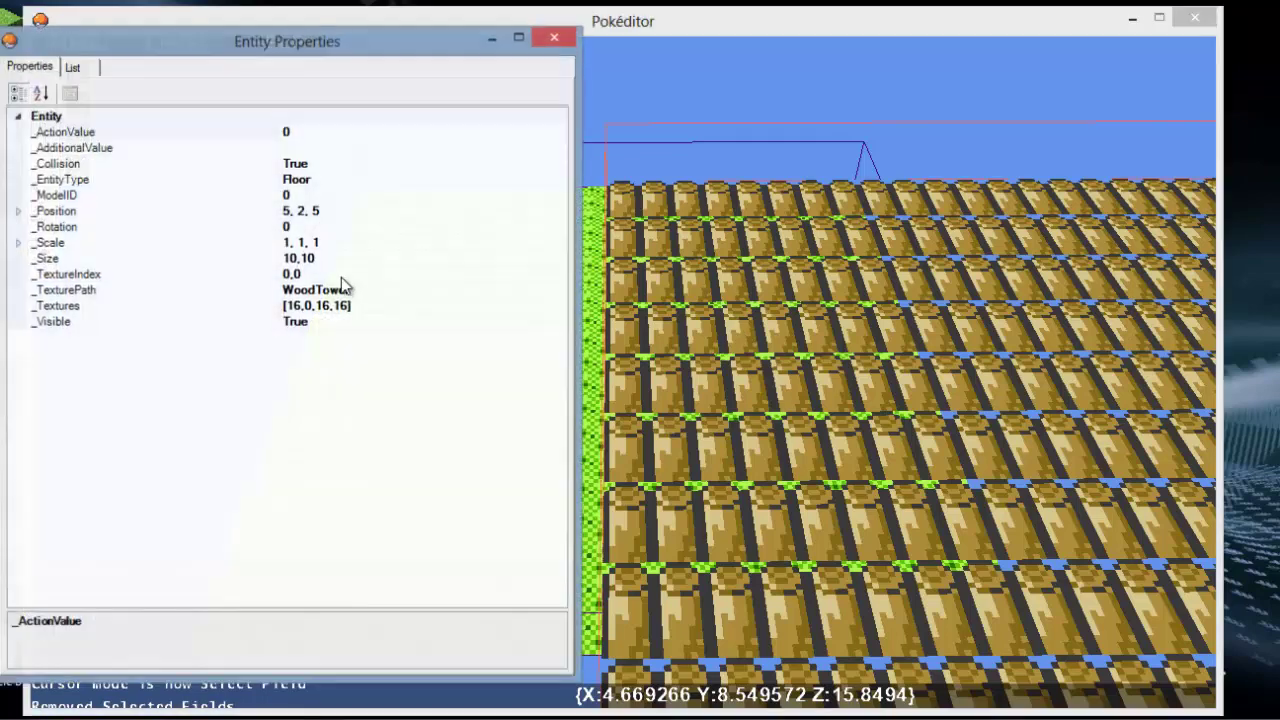
{"action": "left_click", "coordinate": [298, 262]}
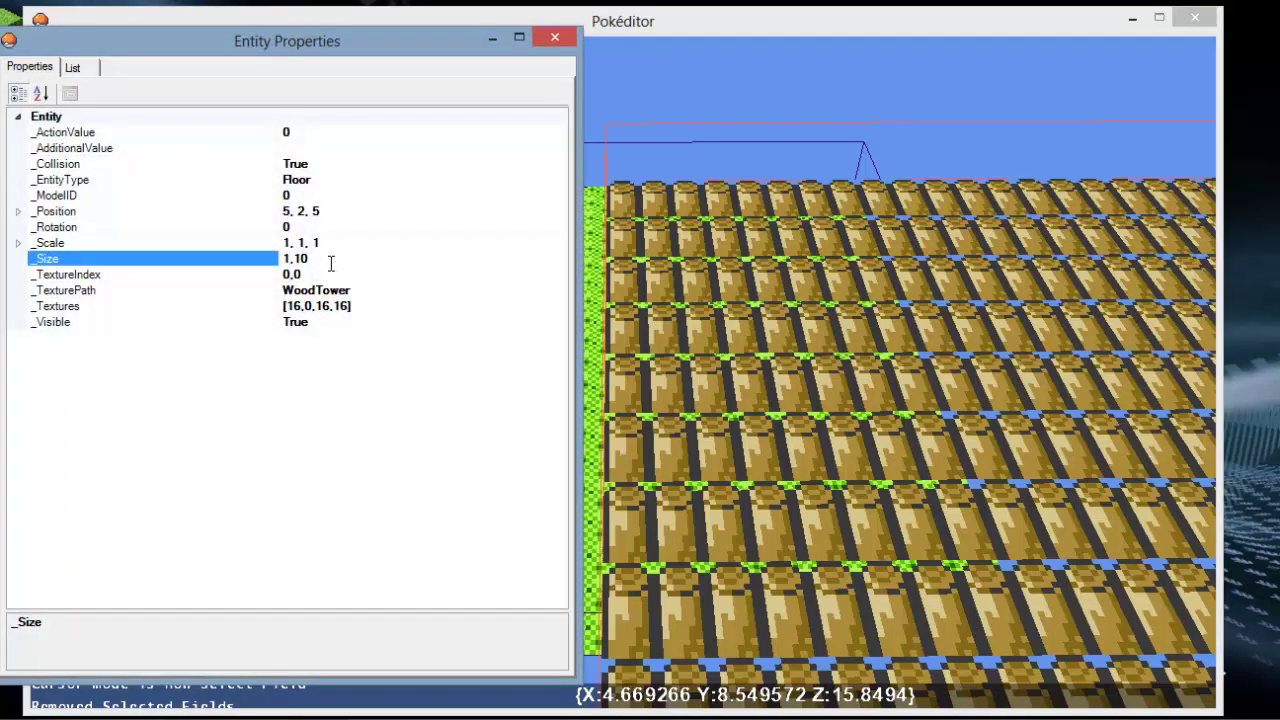
{"action": "key", "text": "Return"}
{"action": "left_click", "coordinate": [553, 37]}
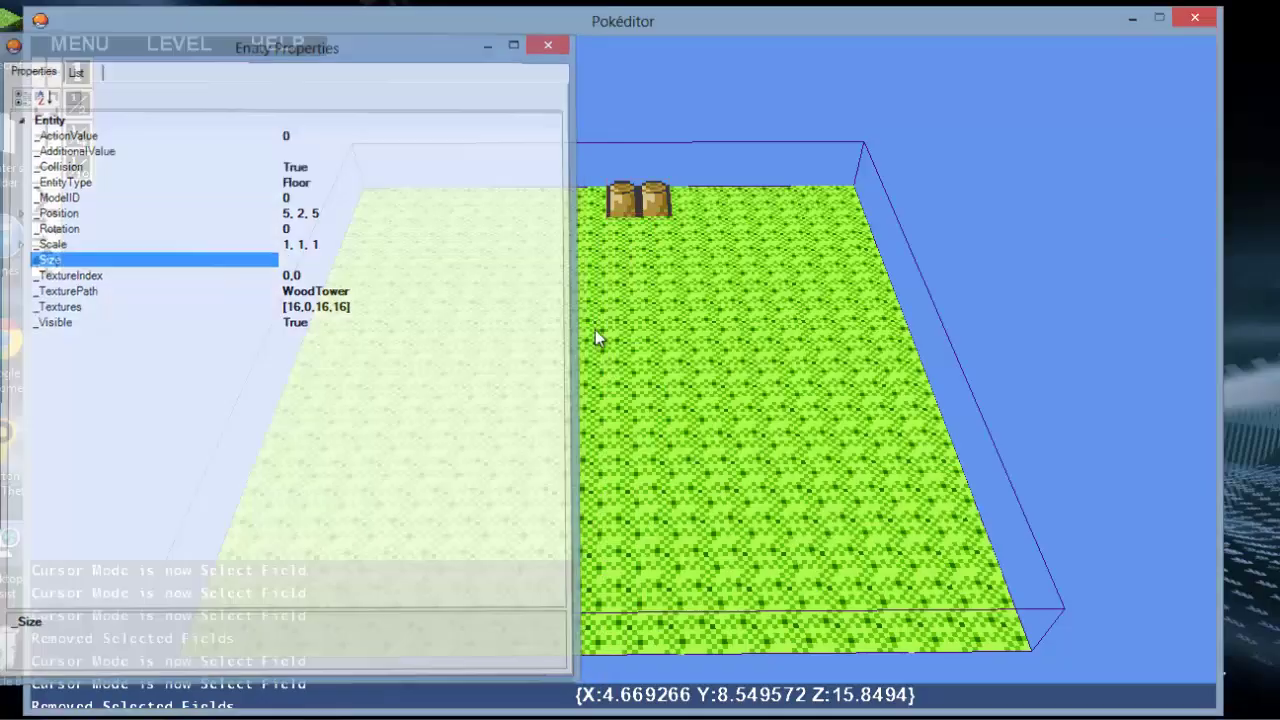
- Select the single log tile on the grass and set its rotation to 1 in its entity properties
{"action": "key", "text": "w"}
{"action": "mouse_move", "coordinate": [623, 373]}
{"action": "right_mouse_down"}
{"action": "mouse_move", "coordinate": [649, 369]}
{"action": "mouse_move", "coordinate": [620, 378]}
{"action": "mouse_move", "coordinate": [629, 366]}
{"action": "right_mouse_up"}
{"action": "key", "text": "s"}
{"action": "key", "text": "s"}
{"action": "key", "text": "z"}
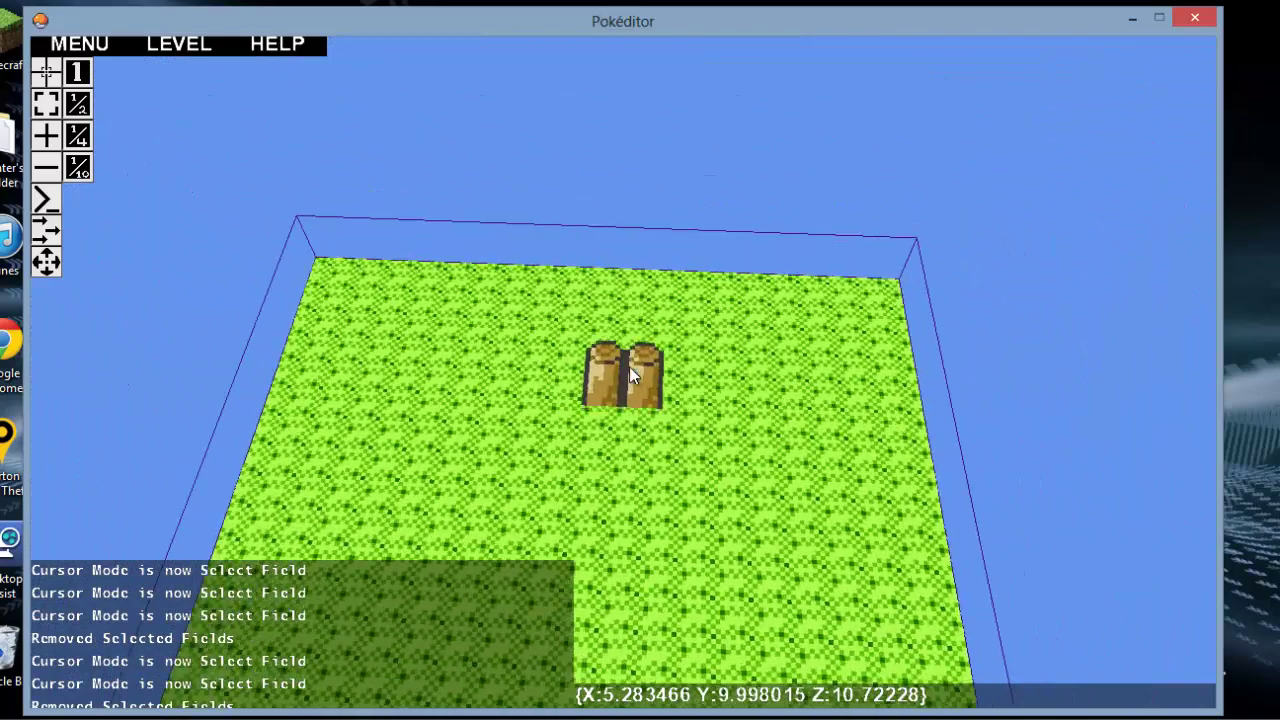
{"action": "key", "text": "s"}
{"action": "left_click", "coordinate": [46, 72]}
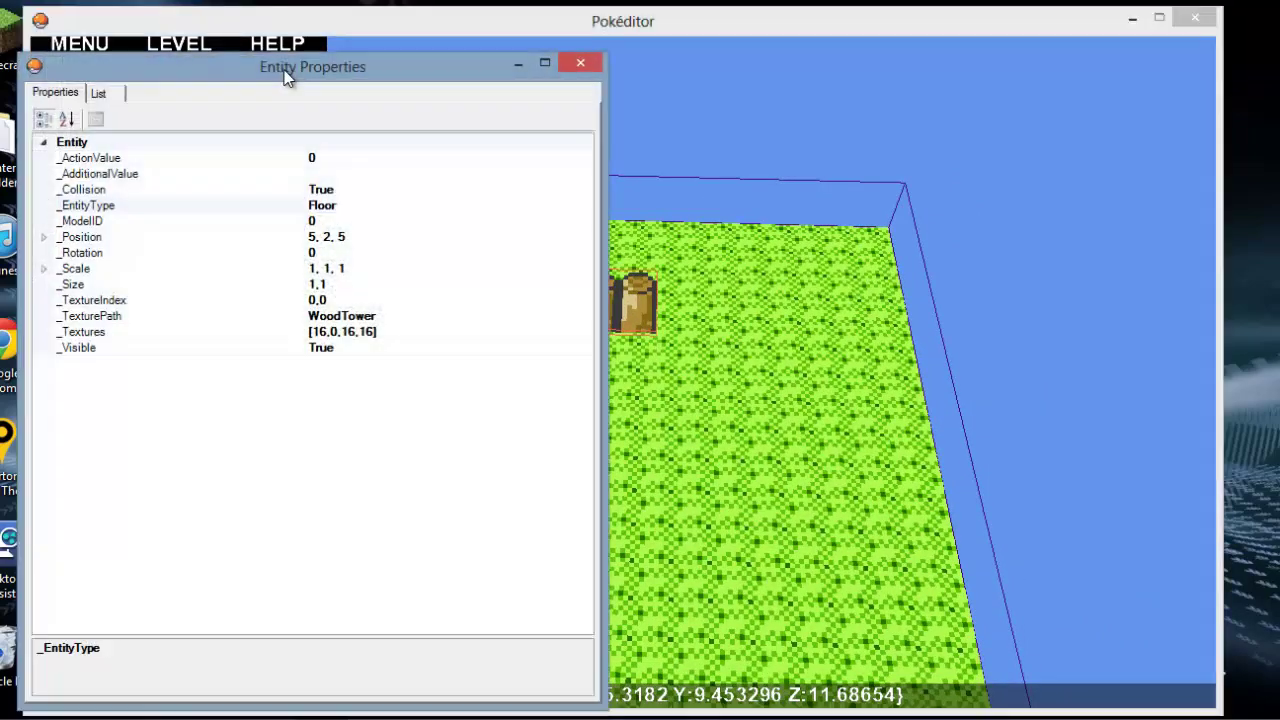
{"action": "left_click_drag", "start_coordinate": [286, 66], "coordinate": [910, 62]}
{"action": "left_click", "coordinate": [955, 237]}
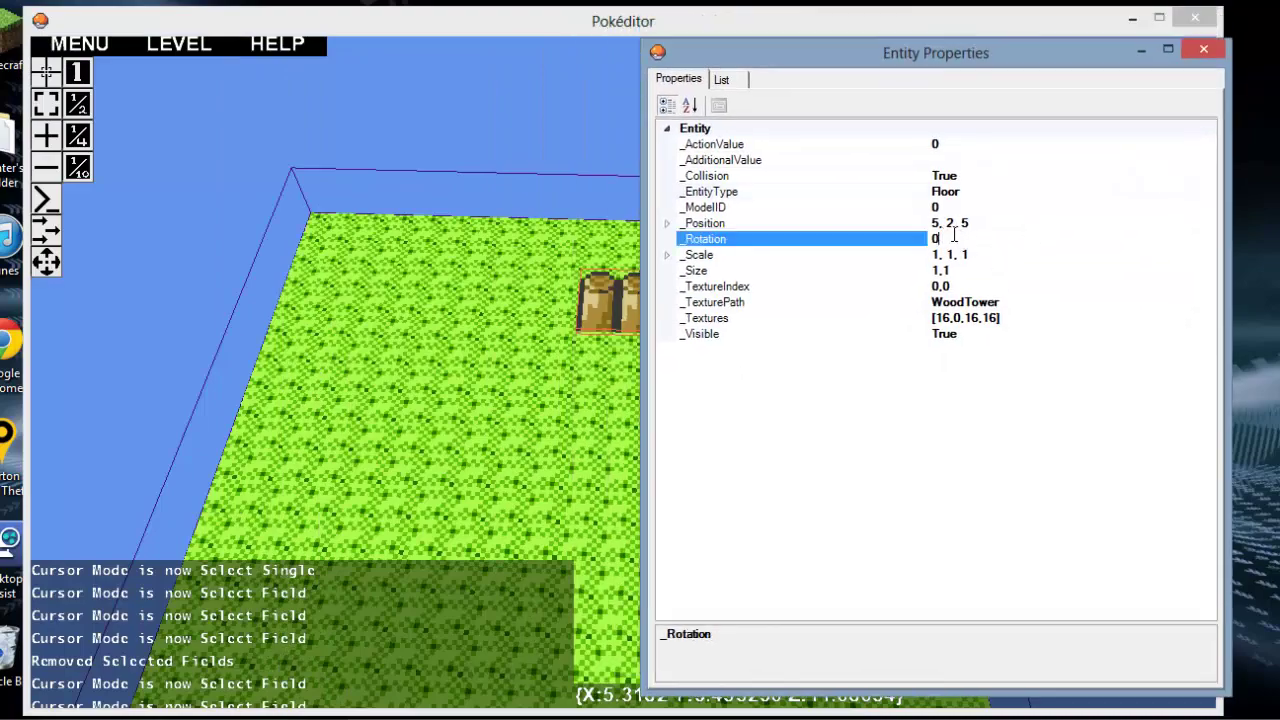
{"action": "key", "text": "Return"}
{"action": "left_click", "coordinate": [1206, 50]}
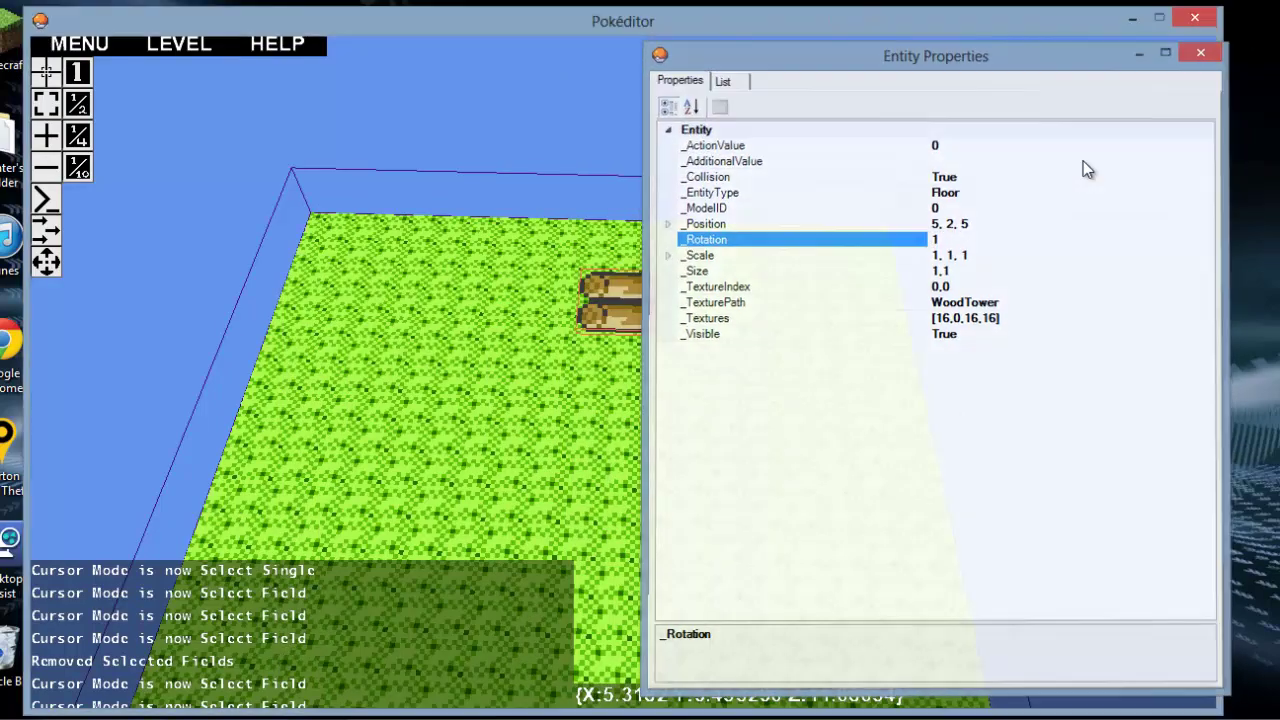
- Select the rotated log tile as a single entity and delete it from the level
{"action": "key", "text": "w"}
{"action": "mouse_move", "coordinate": [617, 364]}
{"action": "right_mouse_down"}
{"action": "mouse_move", "coordinate": [612, 391]}
{"action": "mouse_move", "coordinate": [623, 372]}
{"action": "mouse_move", "coordinate": [607, 373]}
{"action": "mouse_move", "coordinate": [725, 376]}
{"action": "mouse_move", "coordinate": [623, 372]}
{"action": "right_mouse_up"}
{"action": "key", "text": "s"}
{"action": "key", "text": "w"}
{"action": "key", "text": "s"}
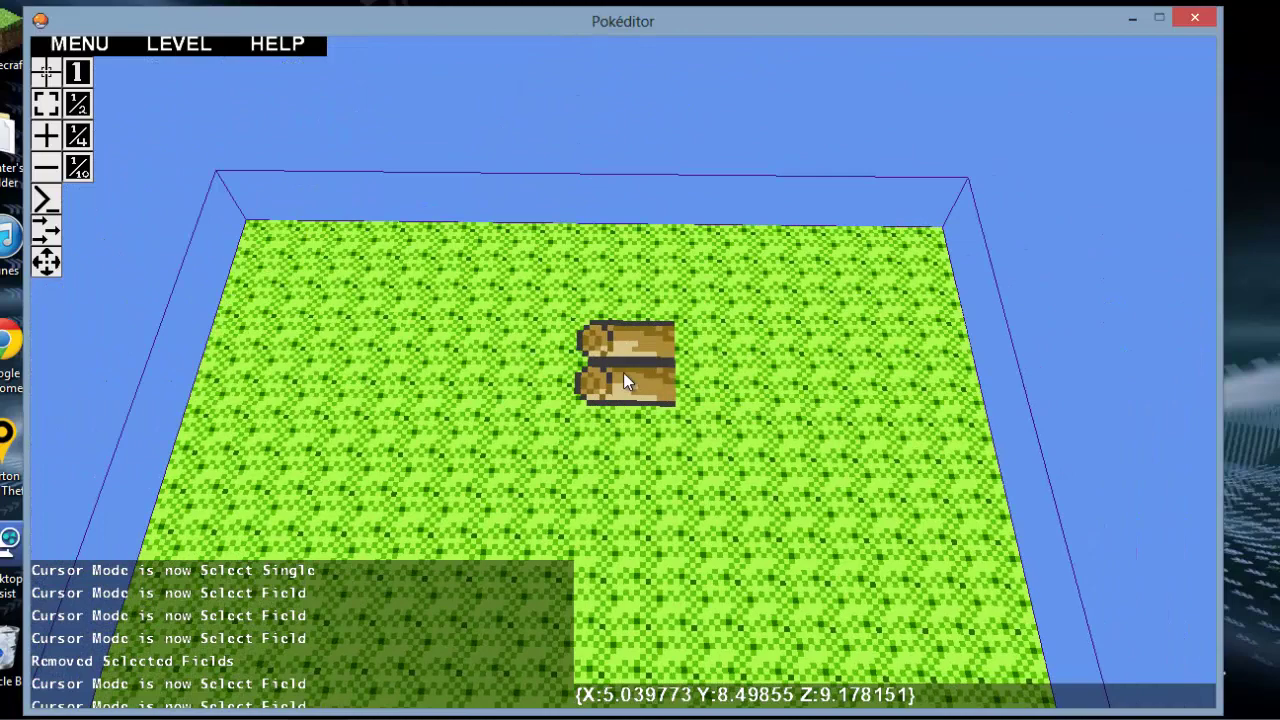
{"action": "left_click", "coordinate": [45, 72]}
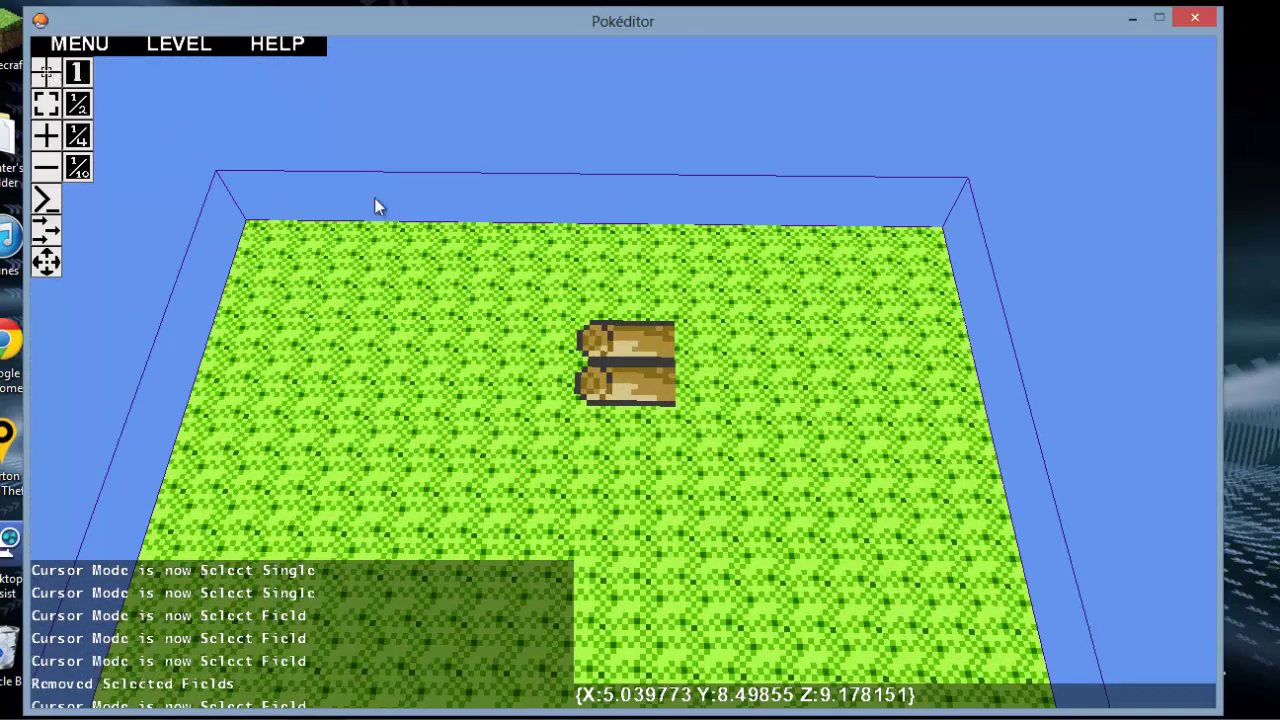
{"action": "left_click", "coordinate": [580, 363]}
{"action": "key", "text": "Delete"}
- Start another Floor entity for the grass area and set its position to 0, 0, 4
{"action": "key", "text": "s"}
{"action": "key", "text": "z"}
{"action": "right_click_drag", "start_coordinate": [579, 363], "coordinate": [623, 366]}
{"action": "key", "text": "s"}
{"action": "key", "text": "s"}
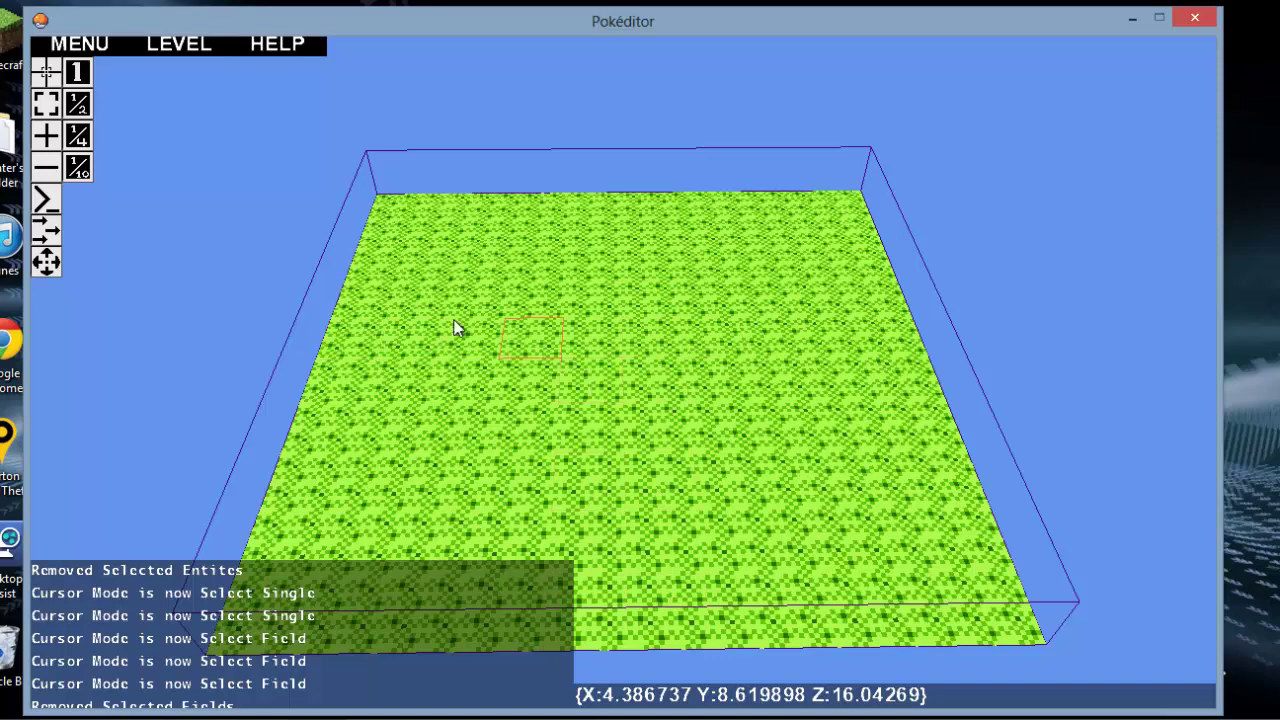
{"action": "left_click", "coordinate": [46, 135]}
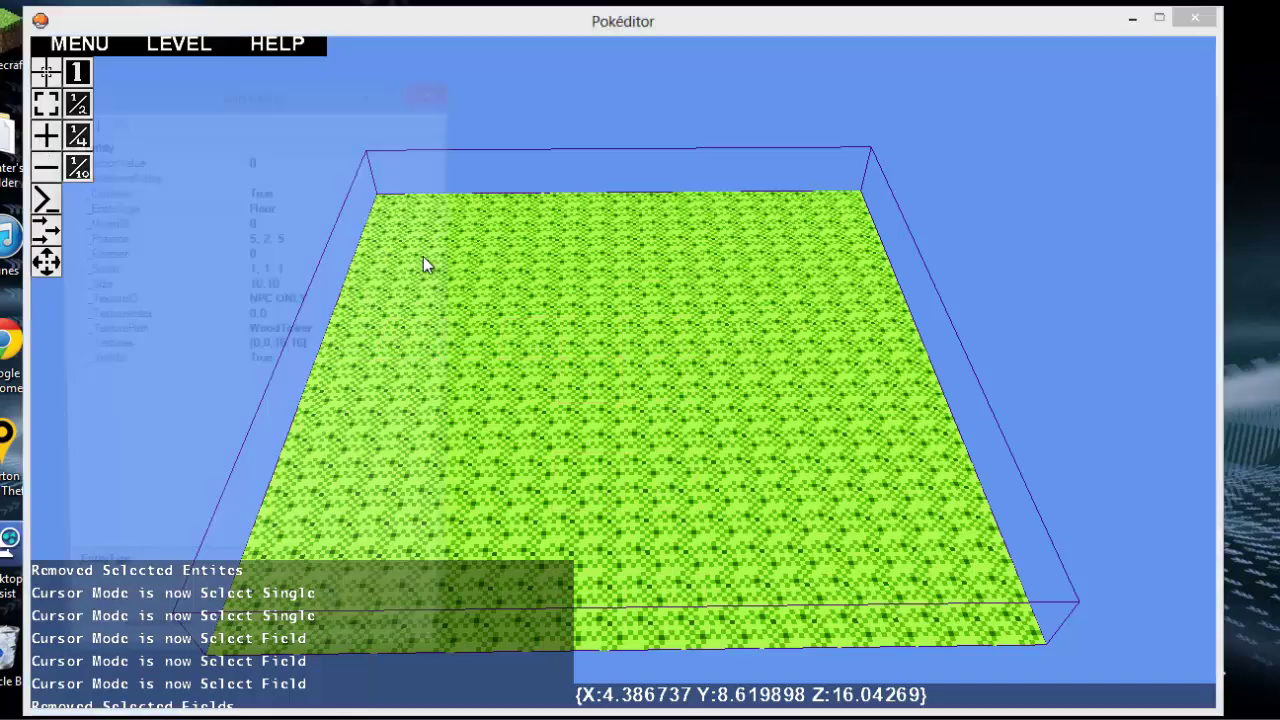
{"action": "left_click", "coordinate": [270, 238]}
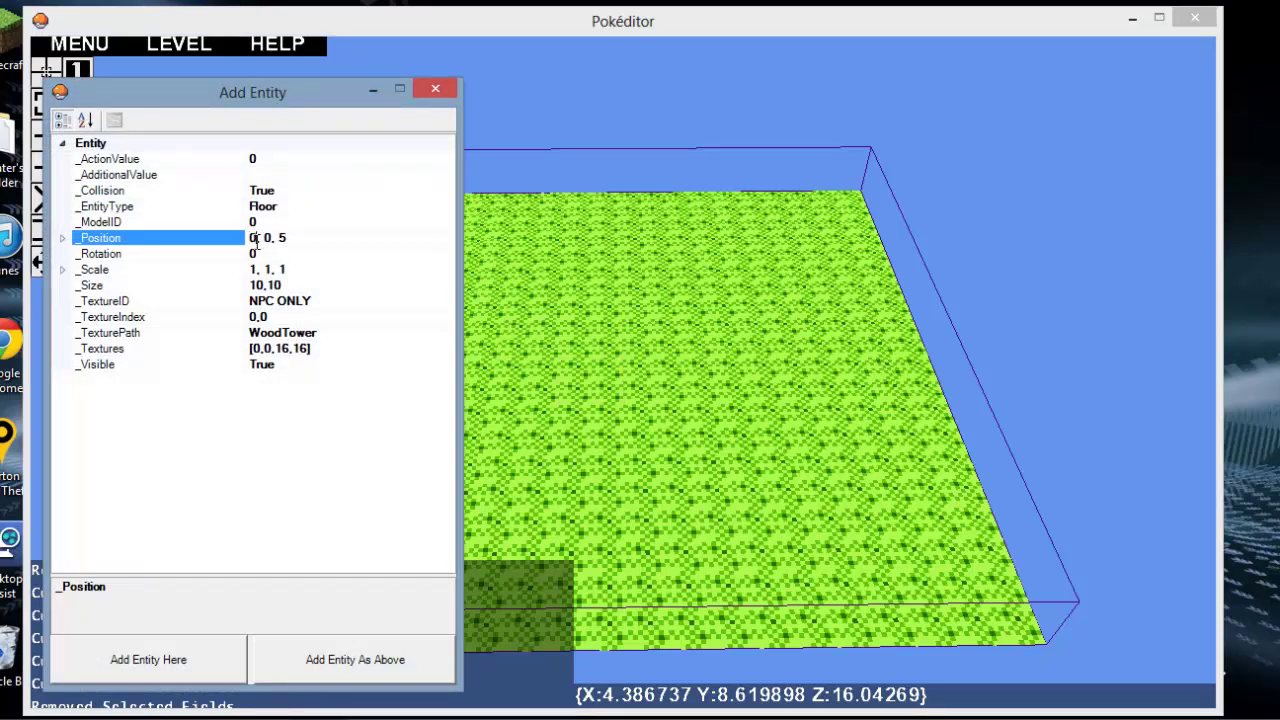
- Set the new entity's texture path to Routes and keep its texture rectangle at [0,0,16,16]
{"action": "left_click", "coordinate": [332, 333]}
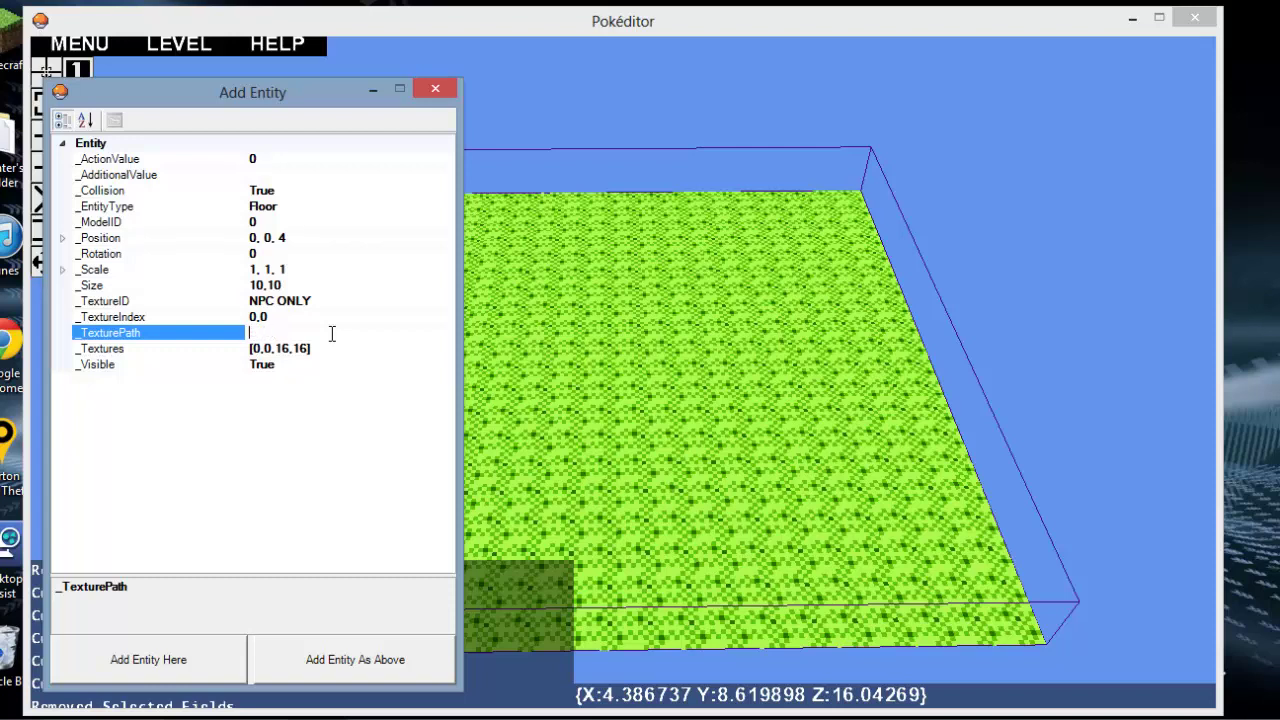
{"action": "left_click", "coordinate": [262, 348]}
{"action": "key", "text": "BackSpace"}
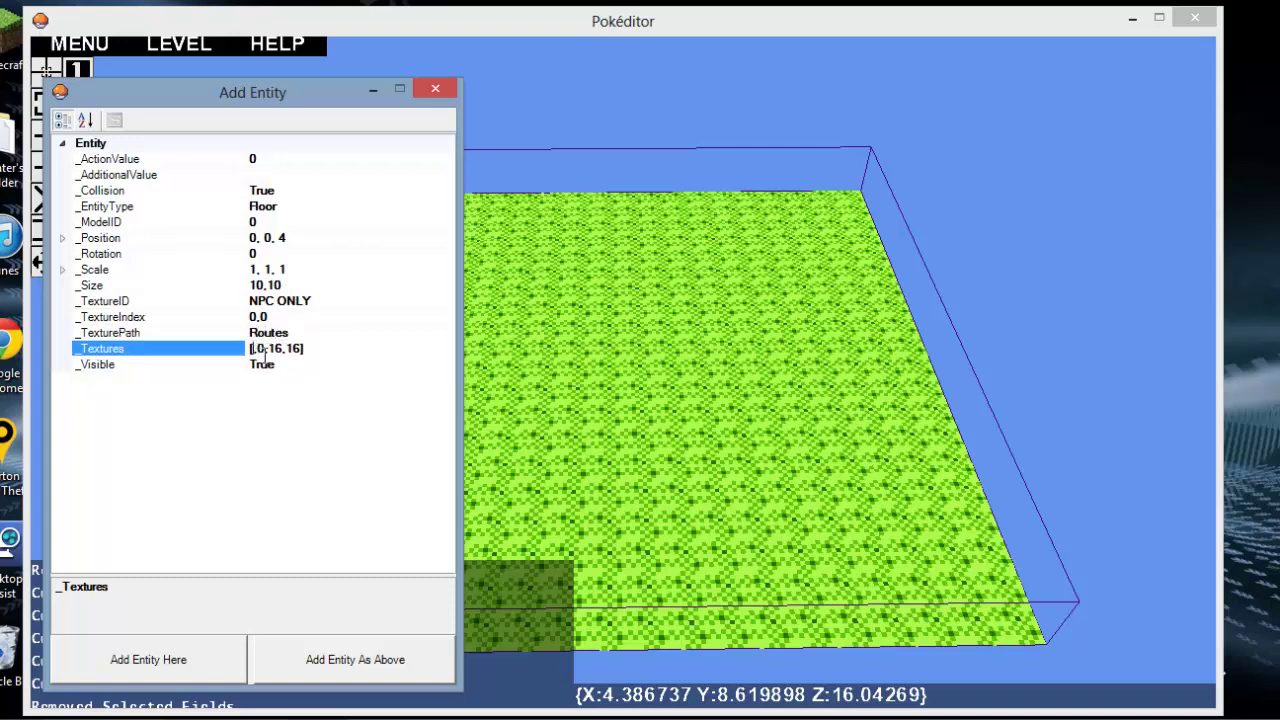
{"action": "type", "text": "0"}
{"action": "key", "text": "Right"}
{"action": "key", "text": "Right"}
{"action": "key", "text": "BackSpace"}
{"action": "type", "text": "16"}
- Set the entity's size to 1,2, add it with the listed values and close the Add Entity window
{"action": "left_click", "coordinate": [265, 286]}
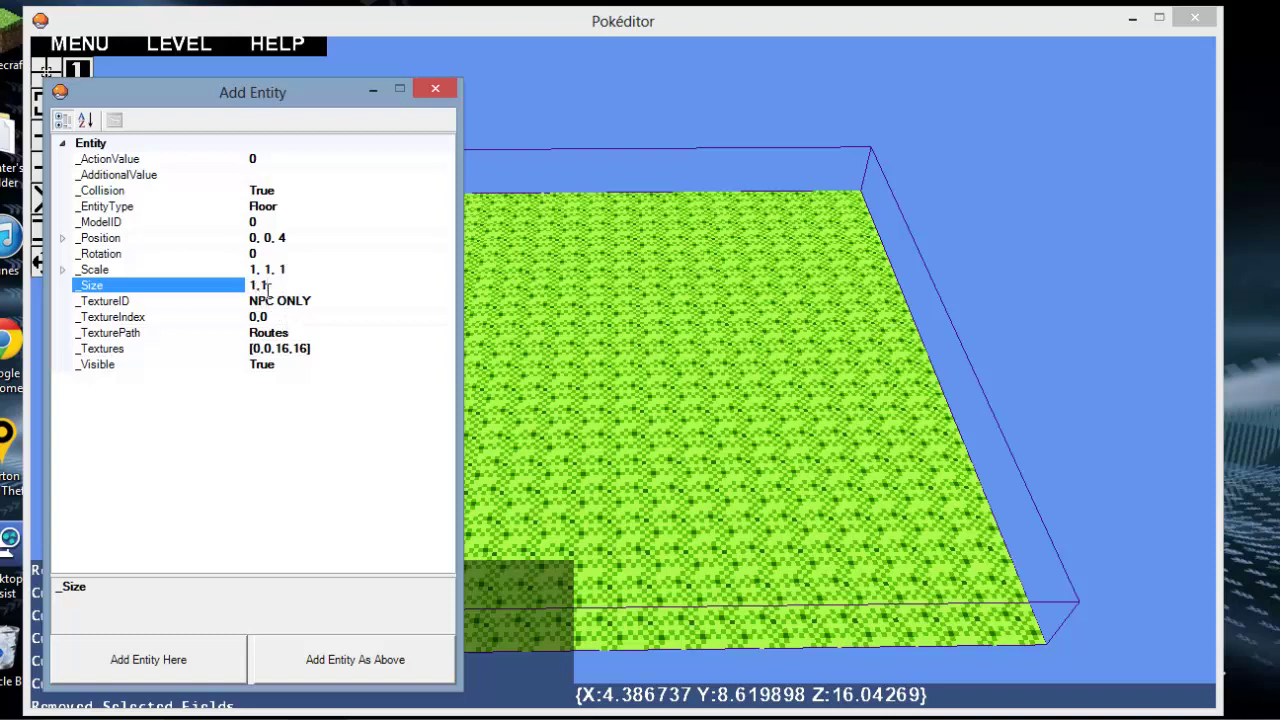
{"action": "left_click", "coordinate": [340, 663]}
{"action": "left_click", "coordinate": [434, 92]}
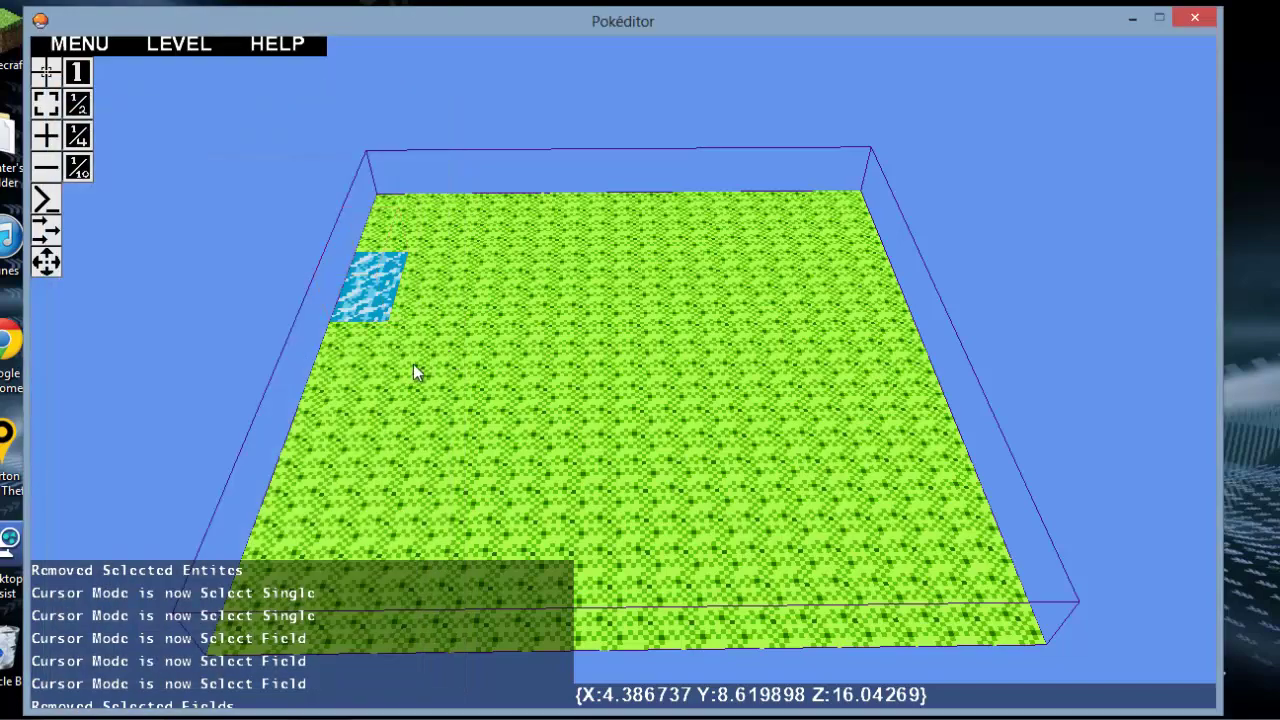
- Fly close to the new water tiles to examine how they lie along the edge of the grass floor
{"action": "right_click_drag", "start_coordinate": [413, 364], "coordinate": [429, 232]}
{"action": "key", "text": "w"}
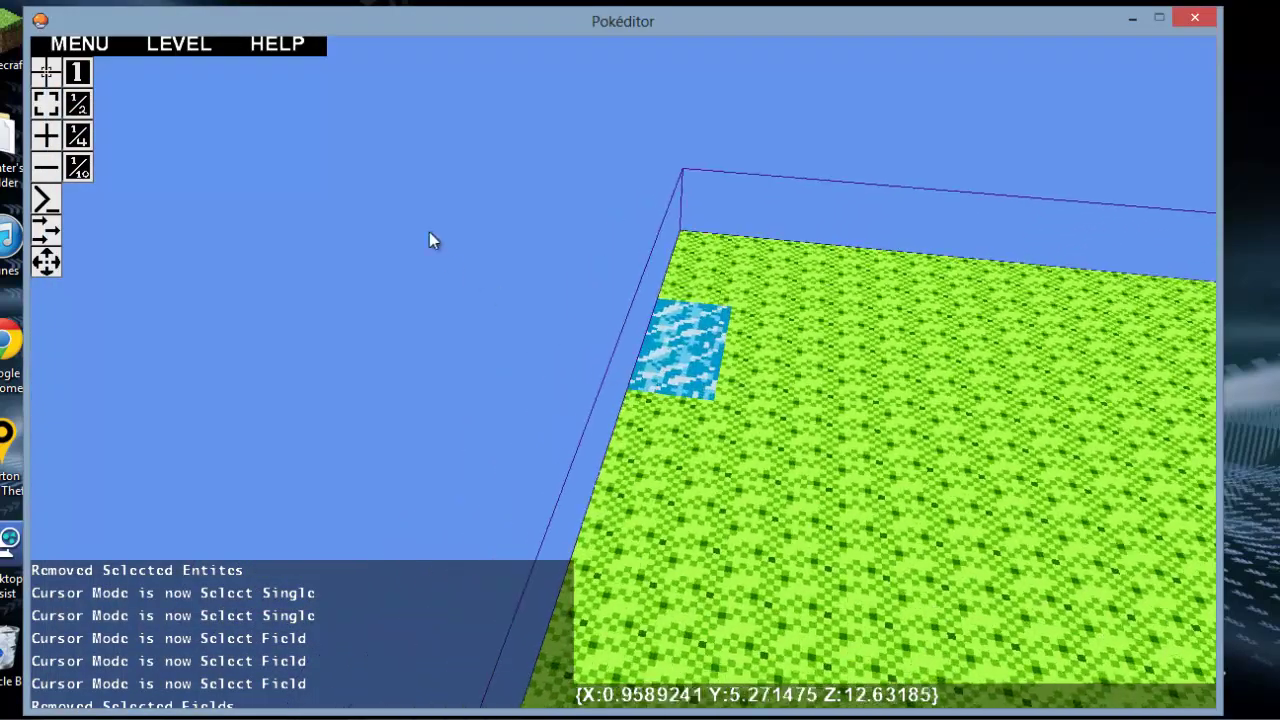
{"action": "left_click", "coordinate": [47, 104]}
{"action": "key", "text": "w"}
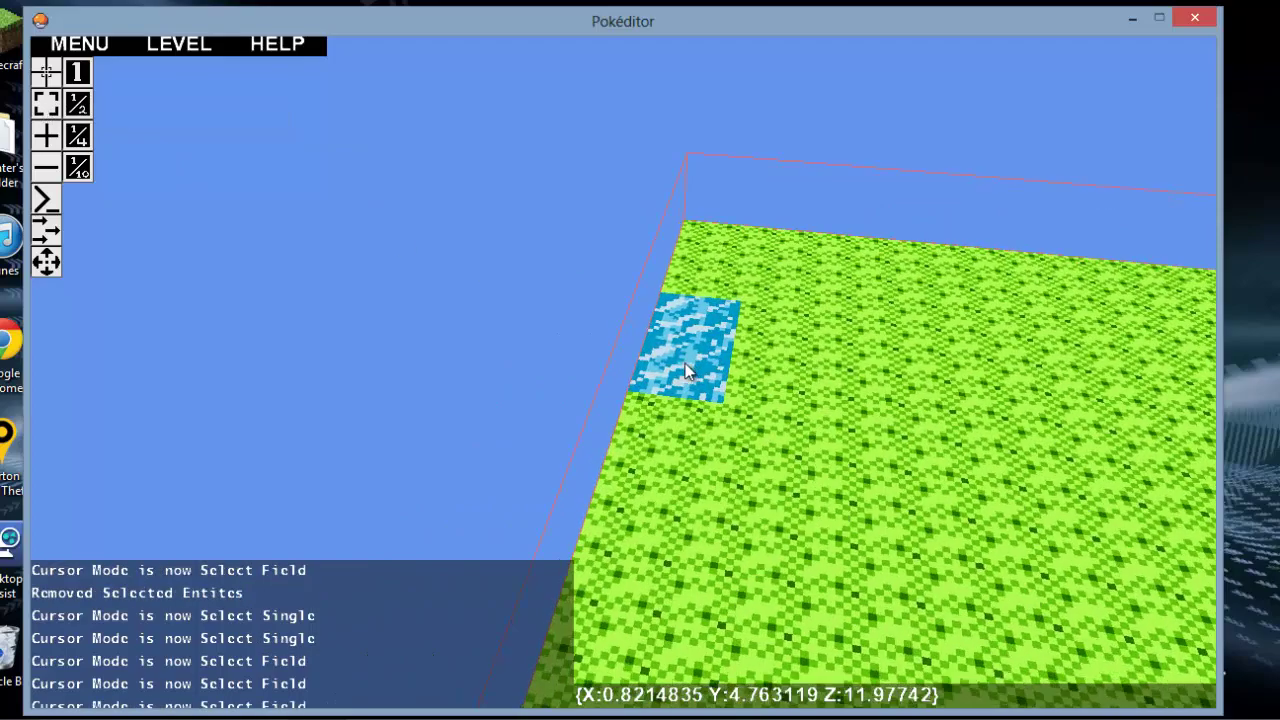
{"action": "key", "text": "w"}
{"action": "right_click_drag", "start_coordinate": [725, 365], "coordinate": [623, 372]}
{"action": "key", "text": "s"}
{"action": "key", "text": "w"}
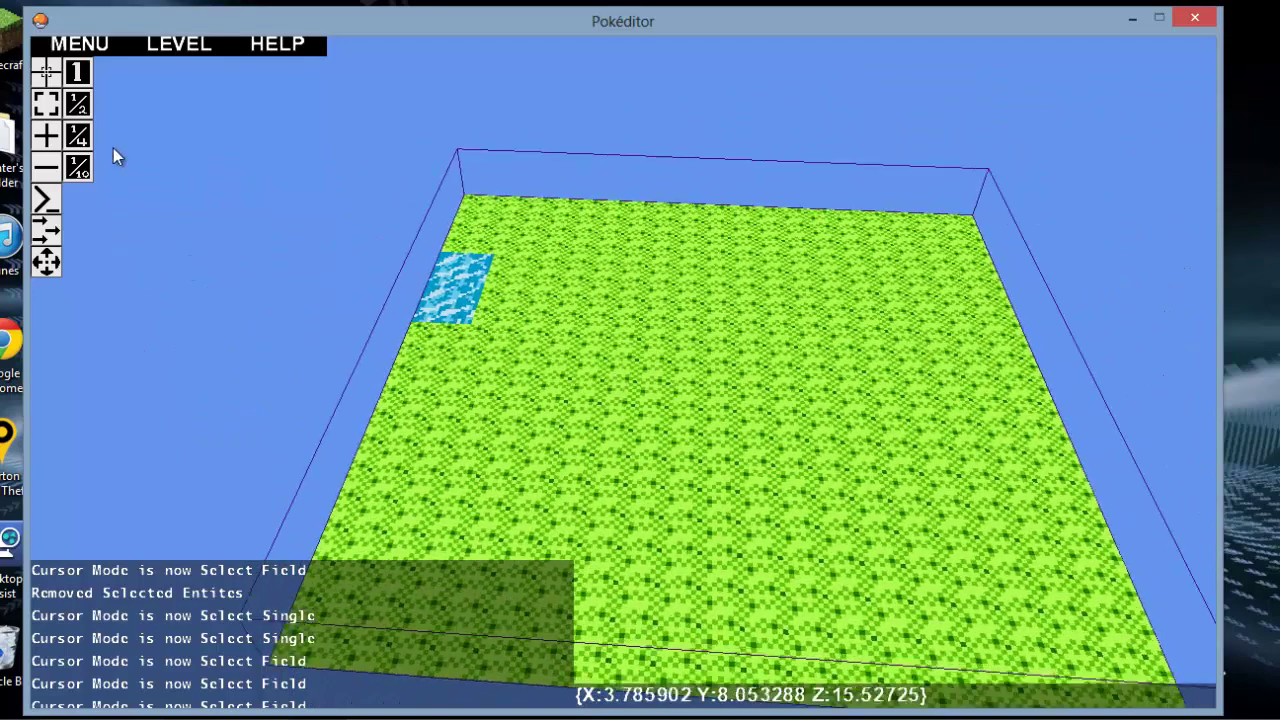
{"action": "left_click", "coordinate": [46, 135]}
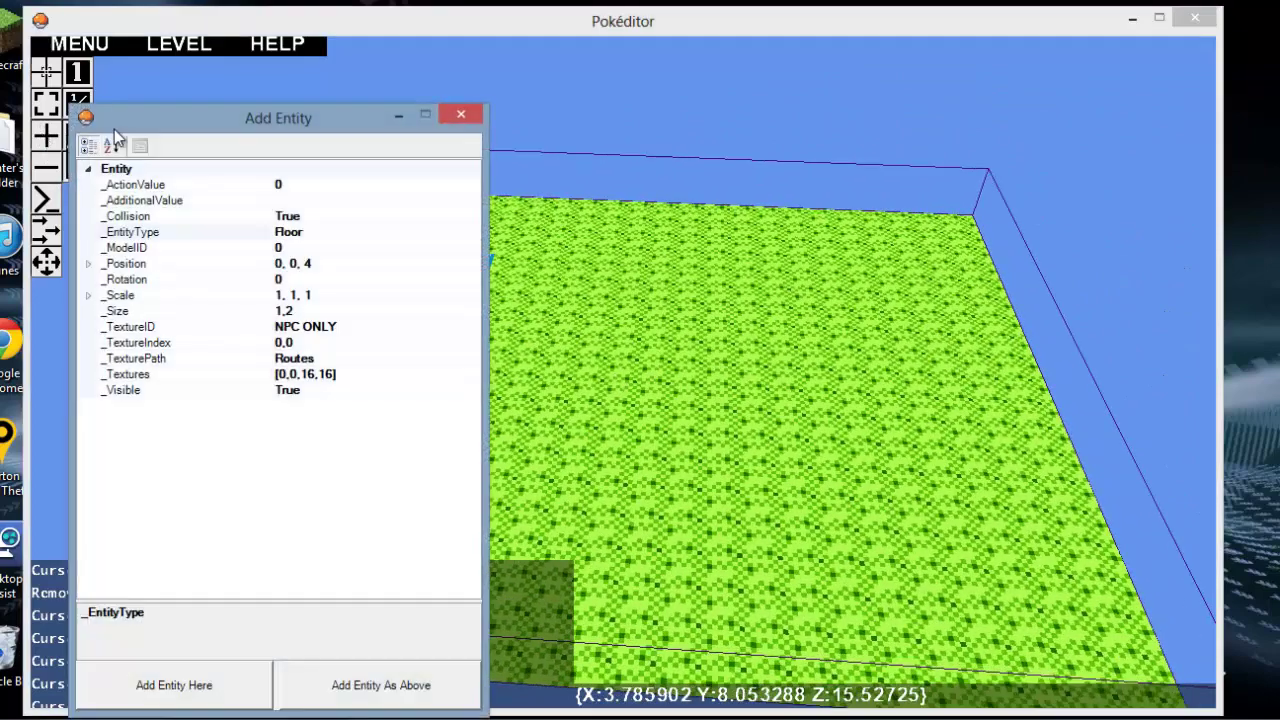
{"action": "left_click", "coordinate": [458, 120]}
{"action": "left_click", "coordinate": [56, 140]}
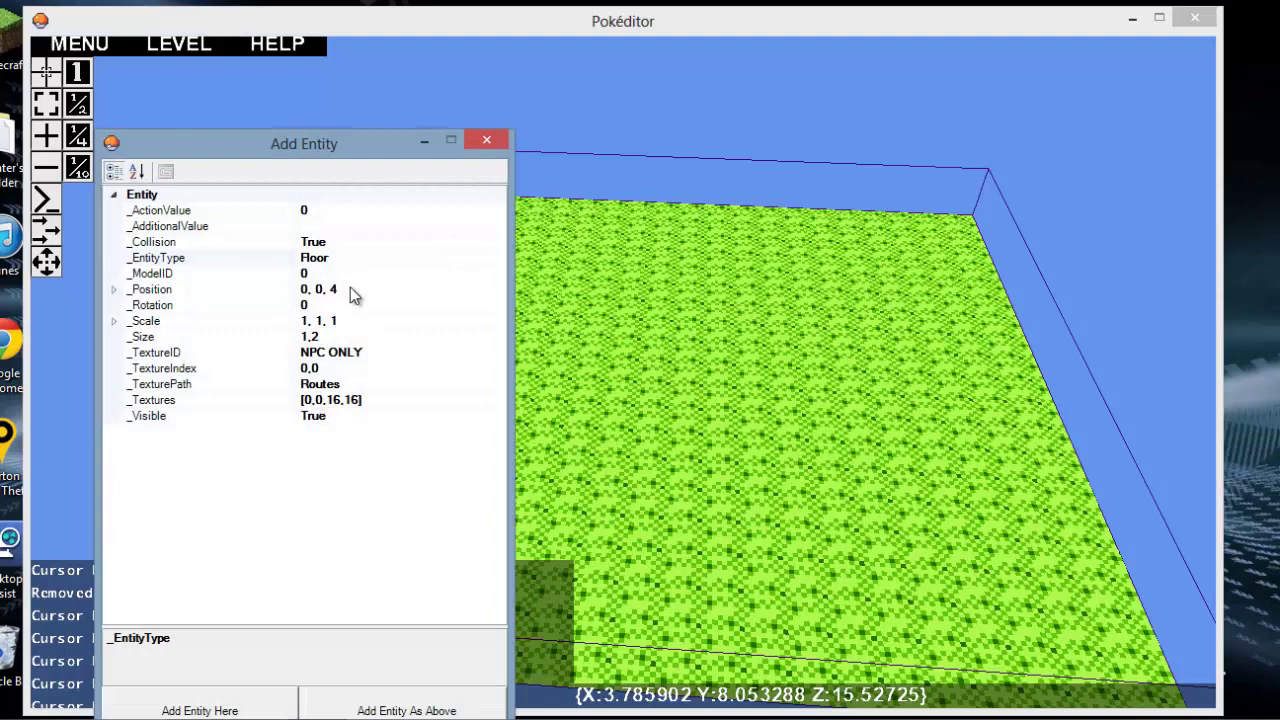
{"action": "left_click_drag", "start_coordinate": [313, 140], "coordinate": [556, 111]}
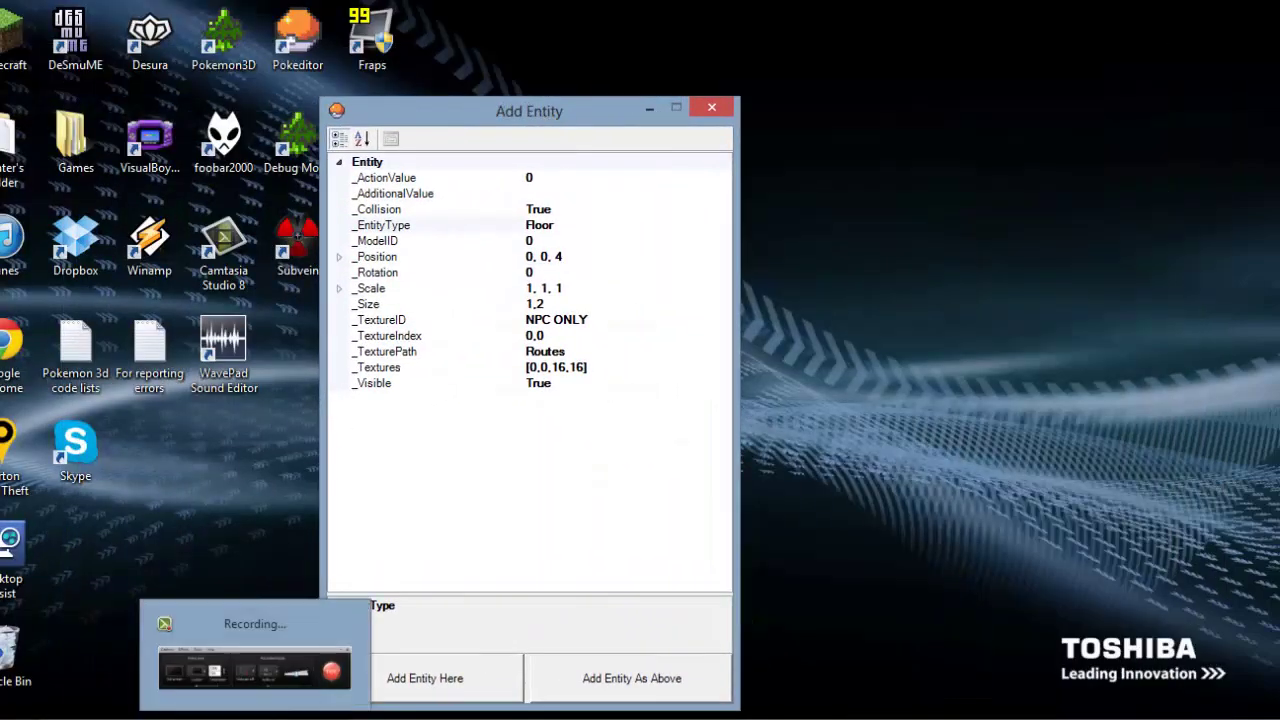
{"action": "mouse_move", "coordinate": [305, 716]}
{"action": "left_click", "coordinate": [277, 674]}
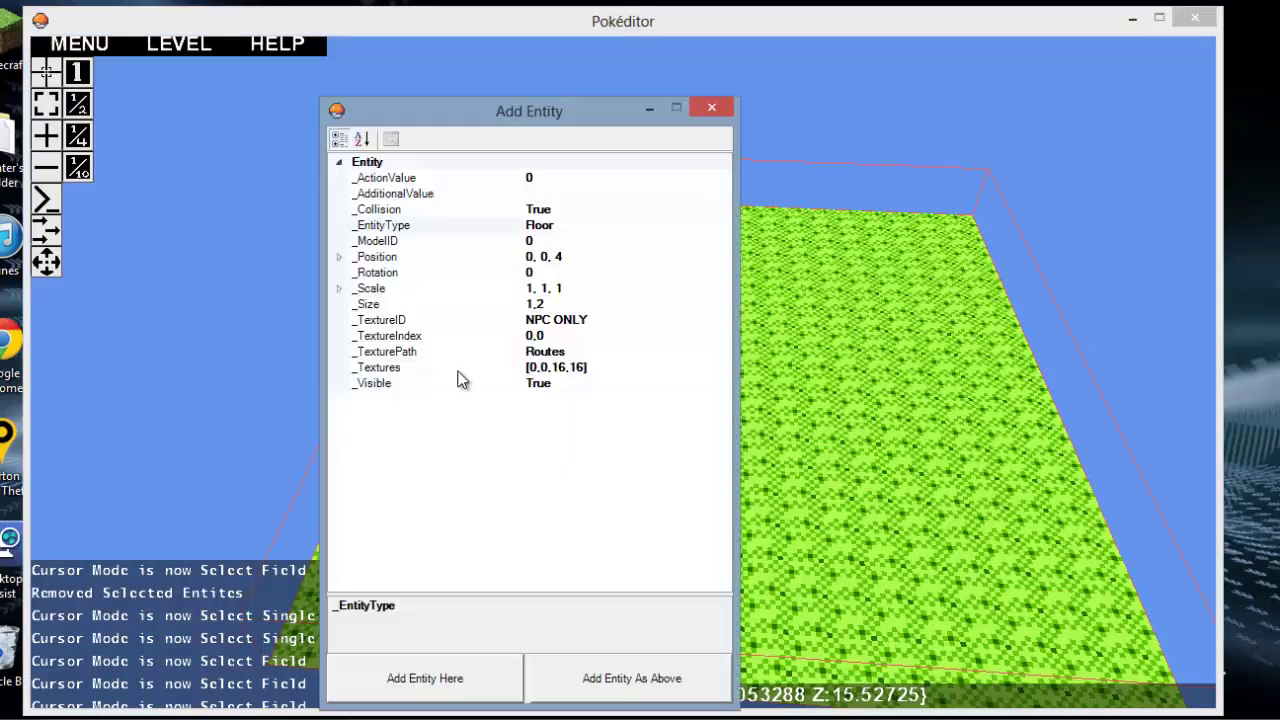
{"action": "left_click_drag", "start_coordinate": [485, 103], "coordinate": [933, 88]}
{"action": "left_click", "coordinate": [908, 343]}
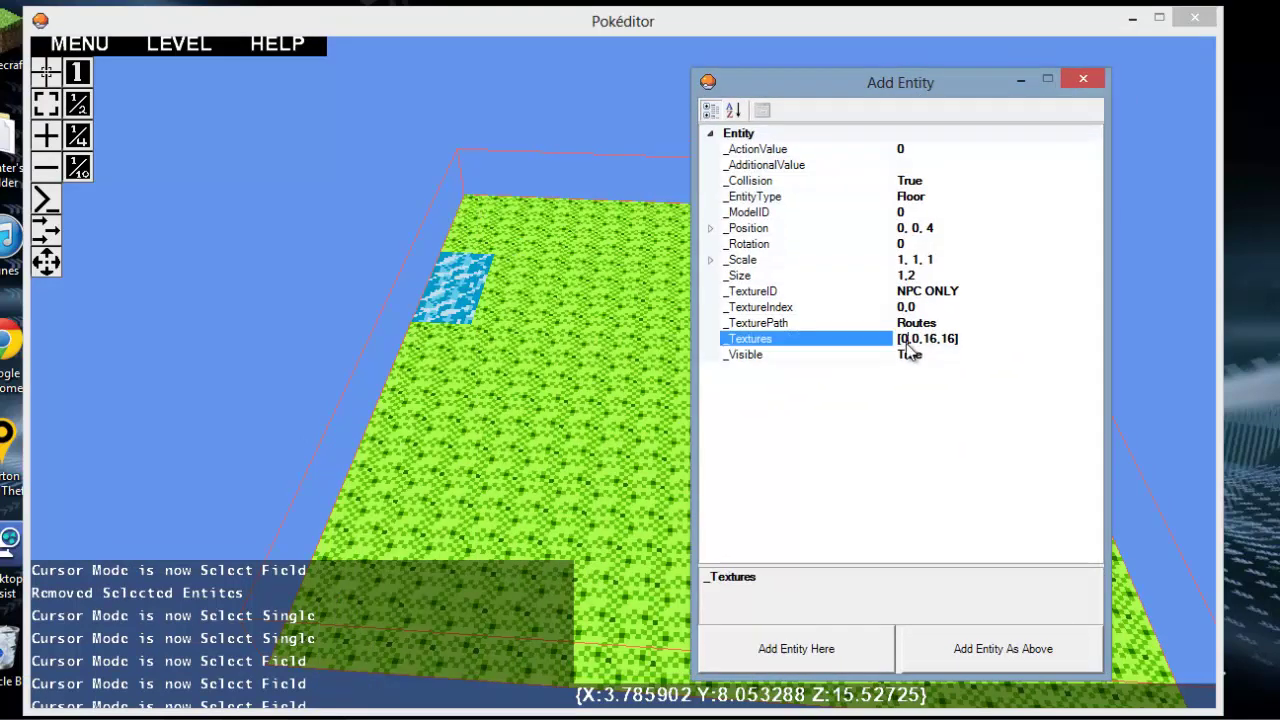
{"action": "left_click", "coordinate": [1082, 78]}
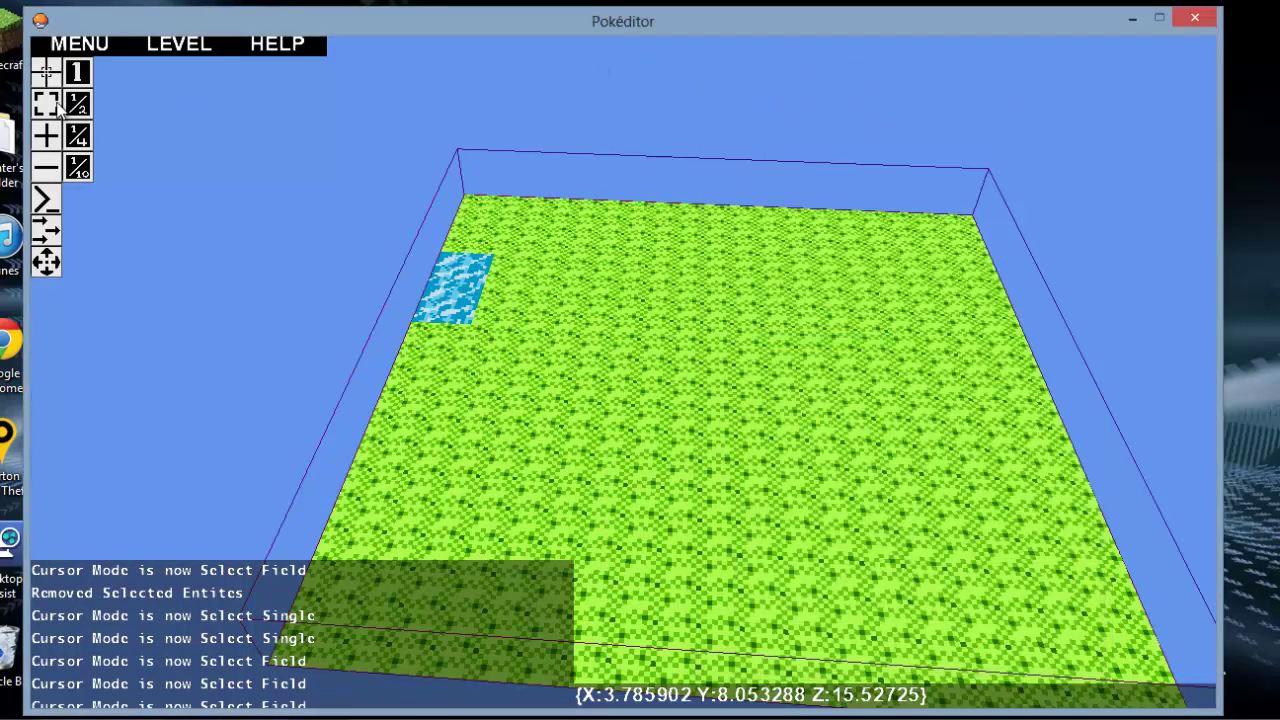
{"action": "left_click", "coordinate": [394, 297]}
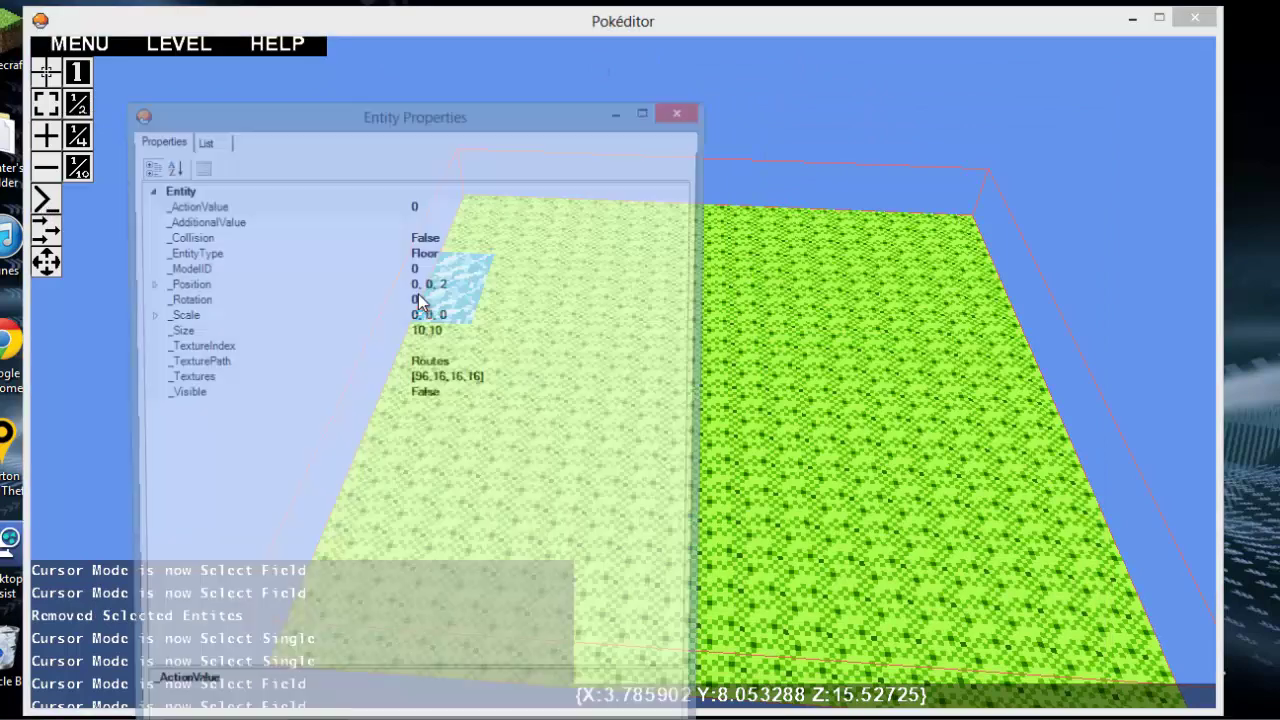
{"action": "left_click", "coordinate": [677, 113]}
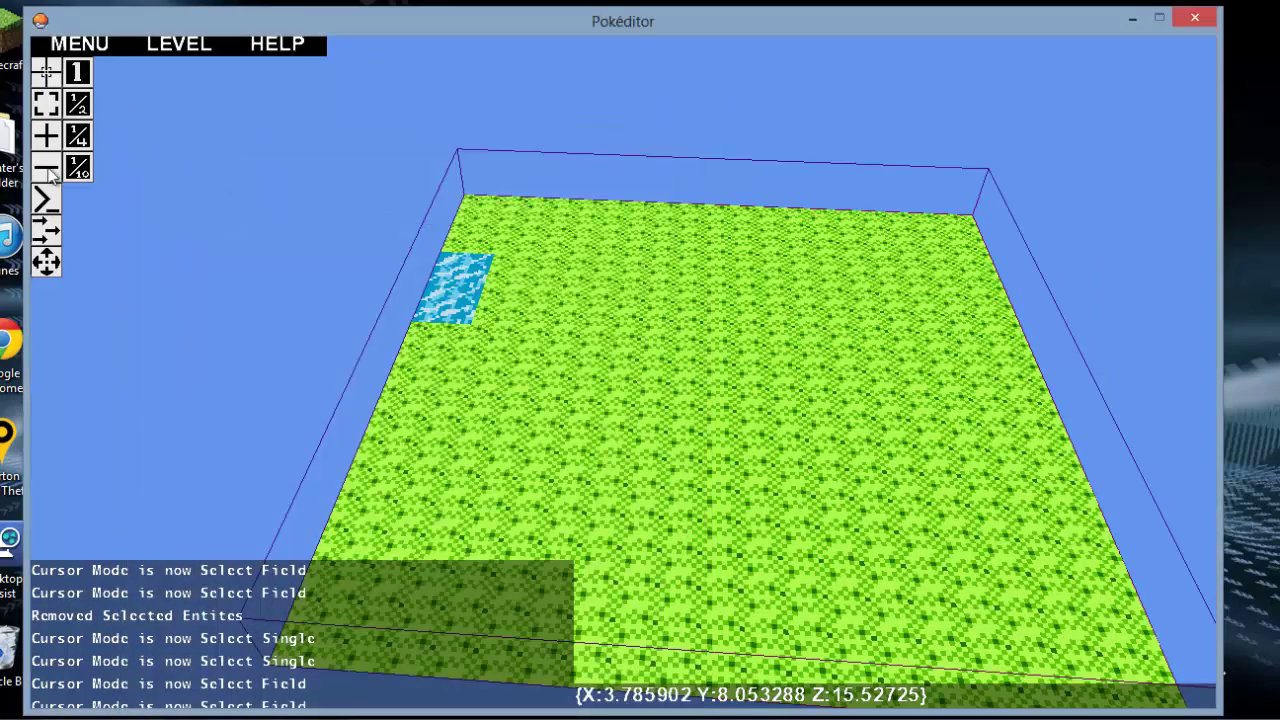
- Add another Routes-textured Floor entity at position 0, 0, 6, re-entering its first texture coordinate, and close the Add Entity window
{"action": "left_click", "coordinate": [47, 137]}
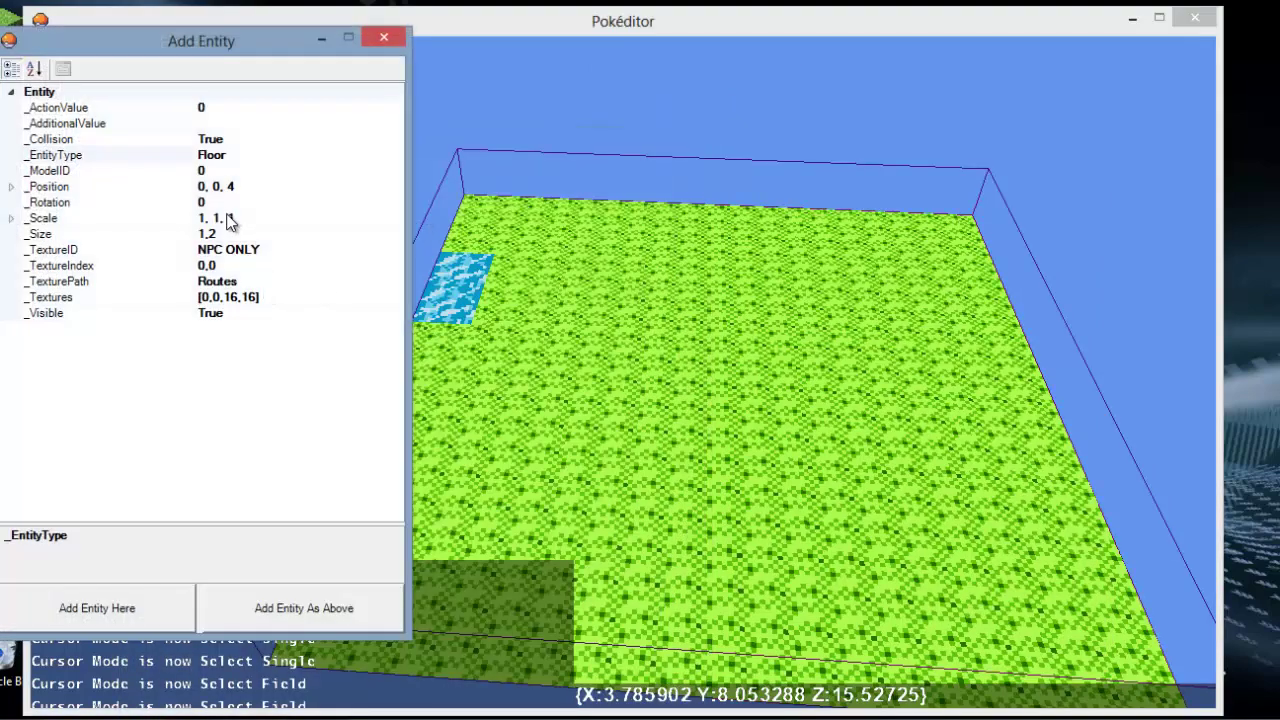
{"action": "left_click", "coordinate": [242, 187]}
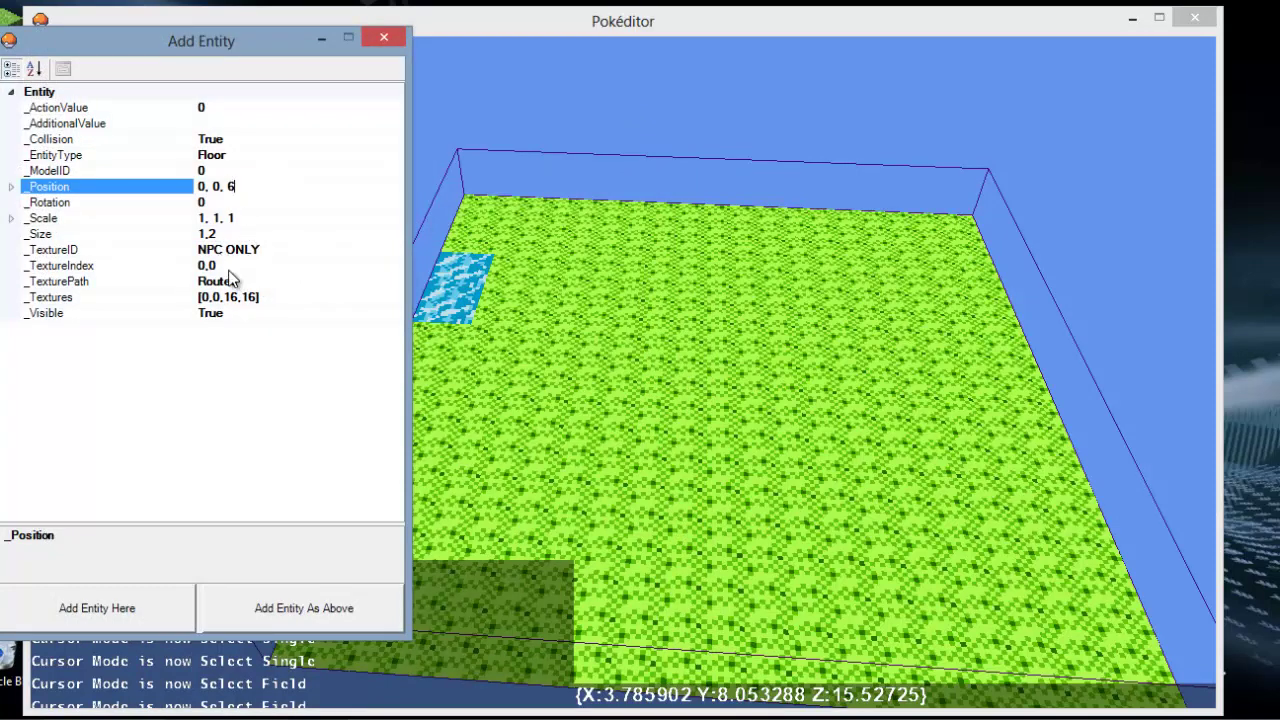
{"action": "left_click", "coordinate": [208, 297]}
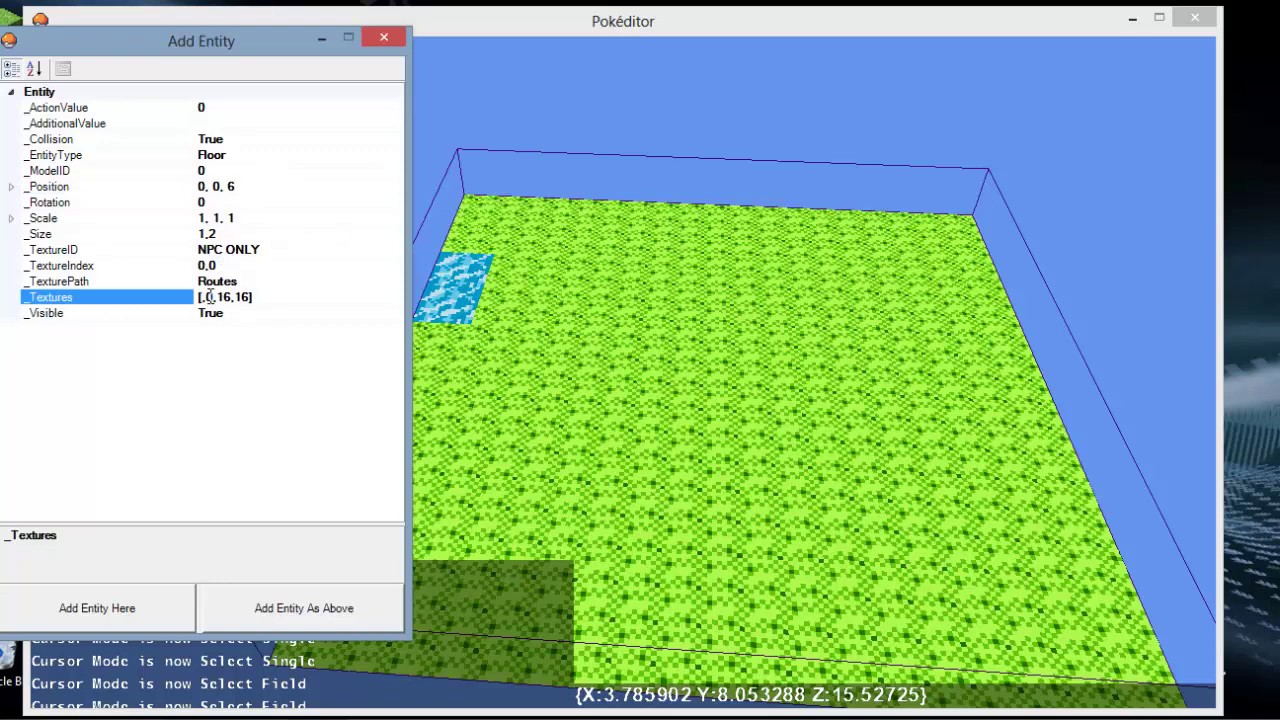
{"action": "left_click", "coordinate": [296, 592]}
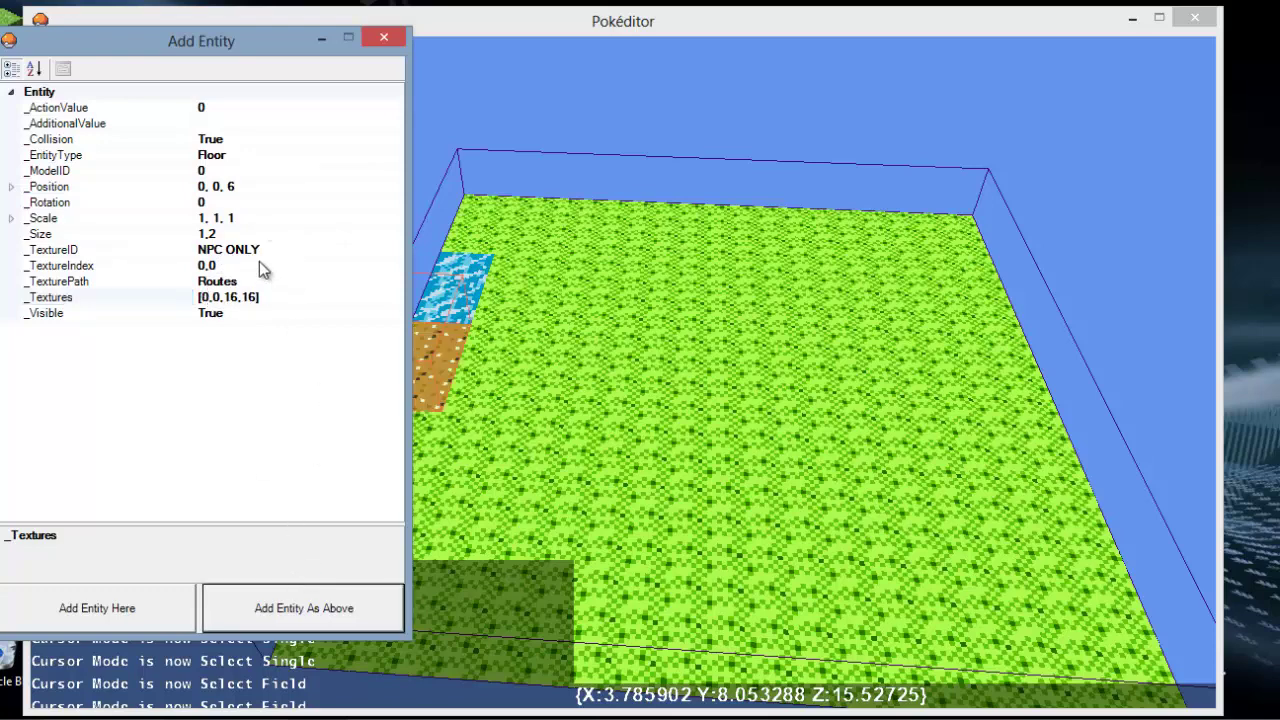
{"action": "left_click", "coordinate": [384, 38]}
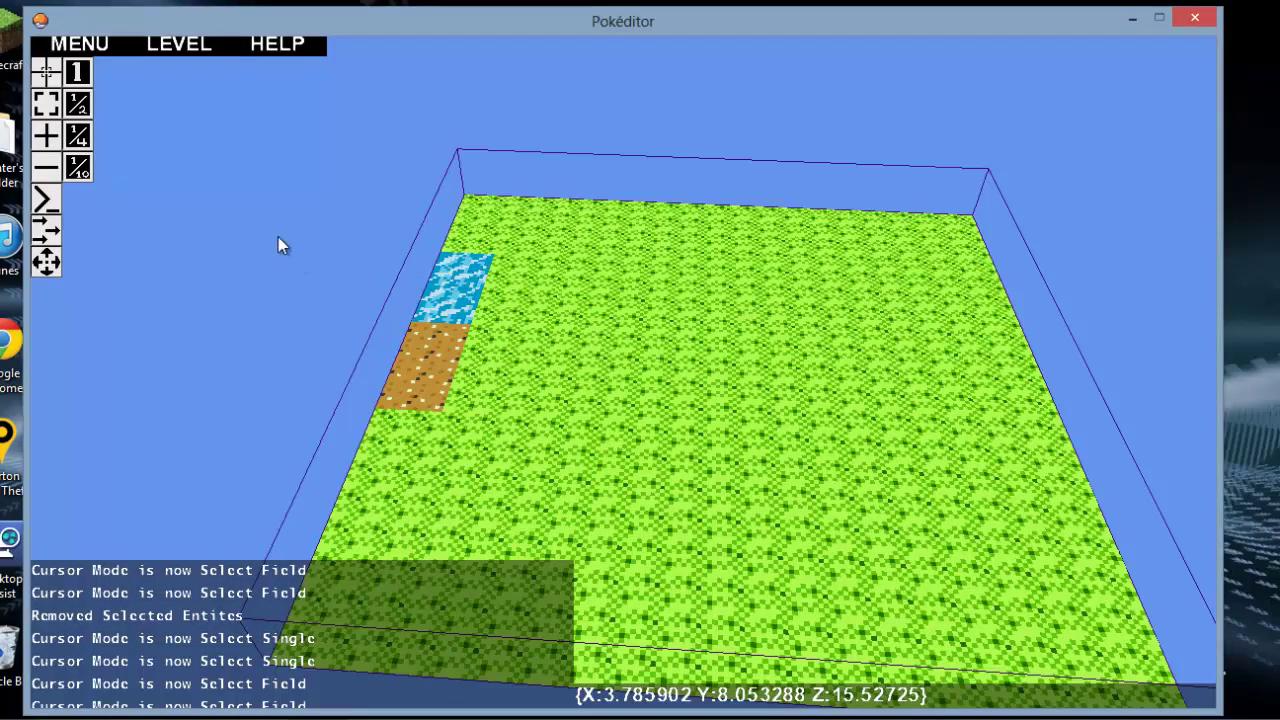
- Fly around the grass floor to examine the new brown tiles beside the water tiles
{"action": "key", "text": "w"}
{"action": "right_click_drag", "start_coordinate": [410, 292], "coordinate": [618, 374]}
{"action": "key", "text": "s"}
{"action": "key", "text": "a"}
{"action": "key", "text": "w"}
{"action": "key", "text": "s"}
{"action": "key", "text": "w"}
{"action": "key", "text": "a"}
{"action": "key", "text": "shift"}
{"action": "key", "text": "space"}
{"action": "key", "text": "s"}
{"action": "key", "text": "s"}
{"action": "key", "text": "d"}
{"action": "key", "text": "s"}
- Start another Floor entity and set its texture rectangle to [16,0,16,16]
{"action": "left_click", "coordinate": [46, 135]}
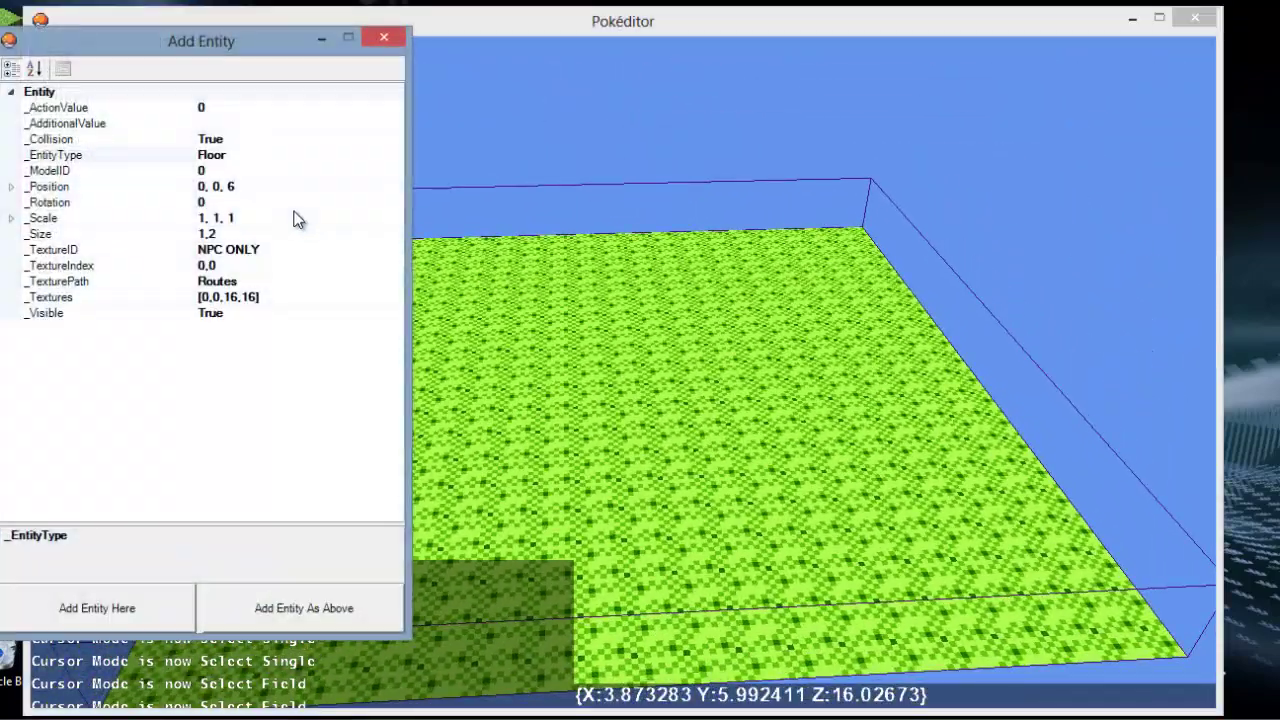
{"action": "left_click", "coordinate": [210, 300]}
{"action": "key", "text": "BackSpace"}
{"action": "type", "text": "16"}
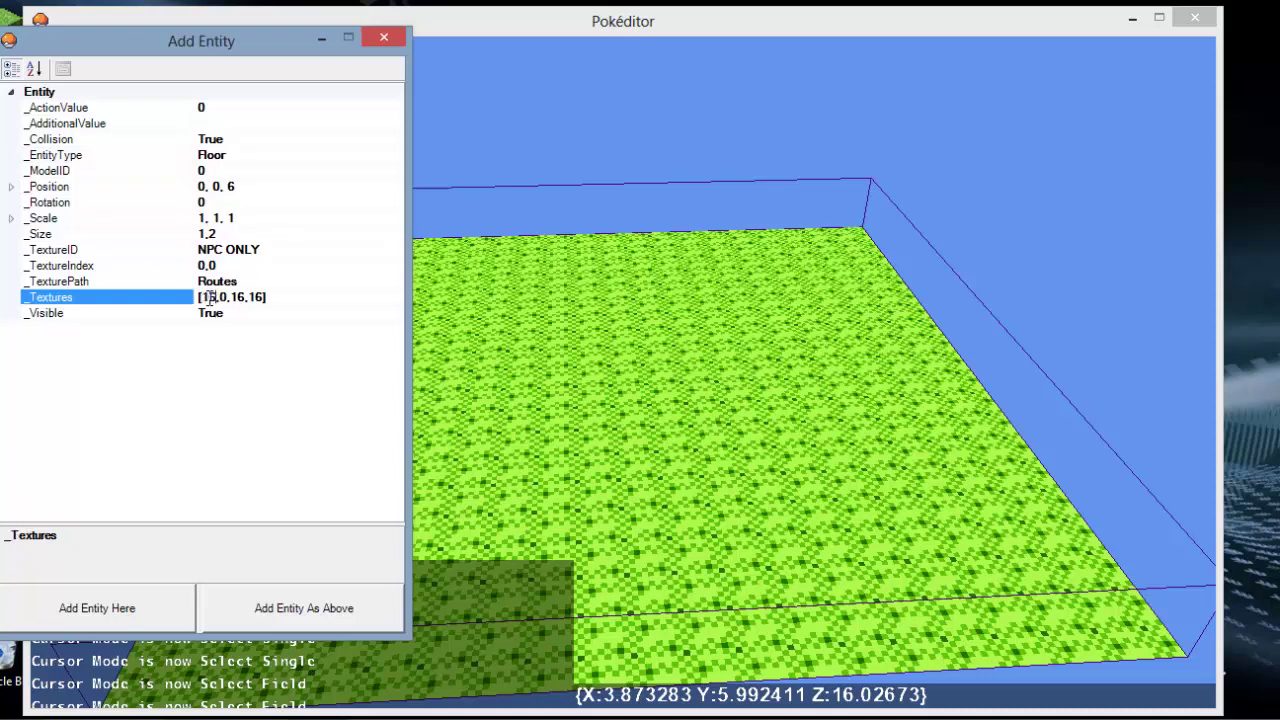
- Set the Floor entity's position to 5, 0, 6, add it with the listed values and deselect the new tiles
{"action": "left_click", "coordinate": [243, 188]}
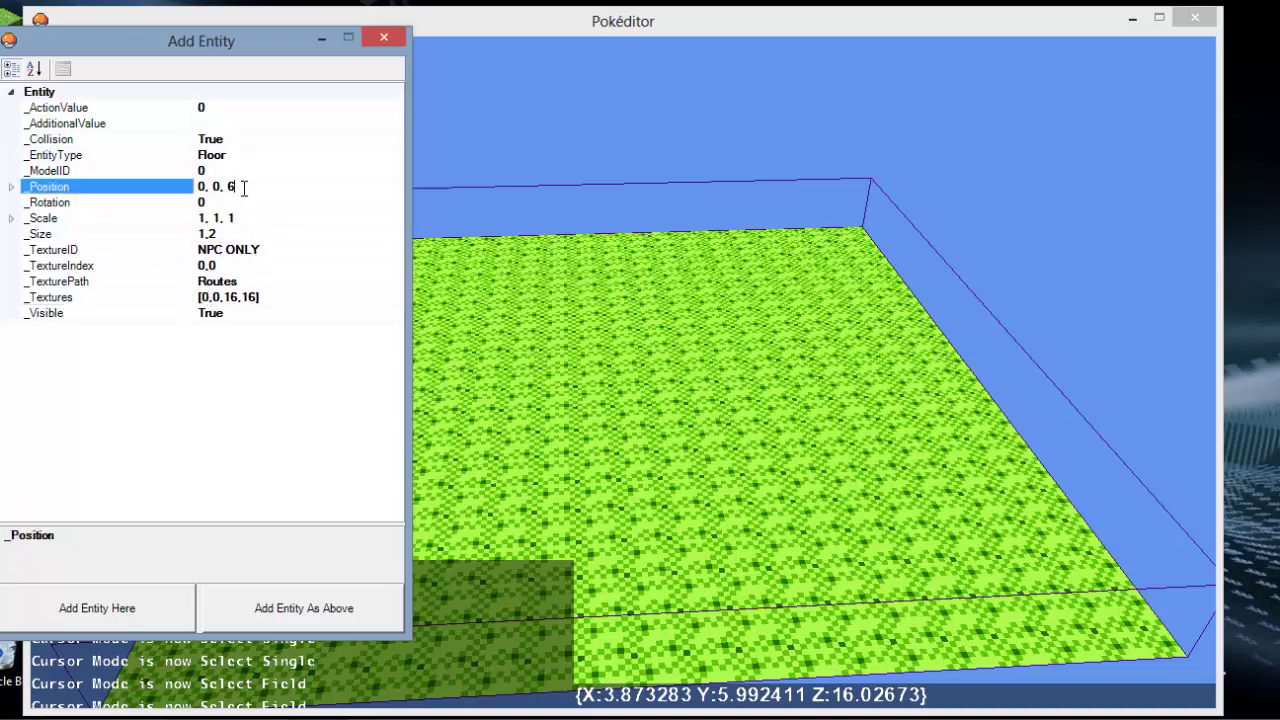
{"action": "key", "text": "BackSpace"}
{"action": "type", "text": "5"}
{"action": "left_click", "coordinate": [332, 604]}
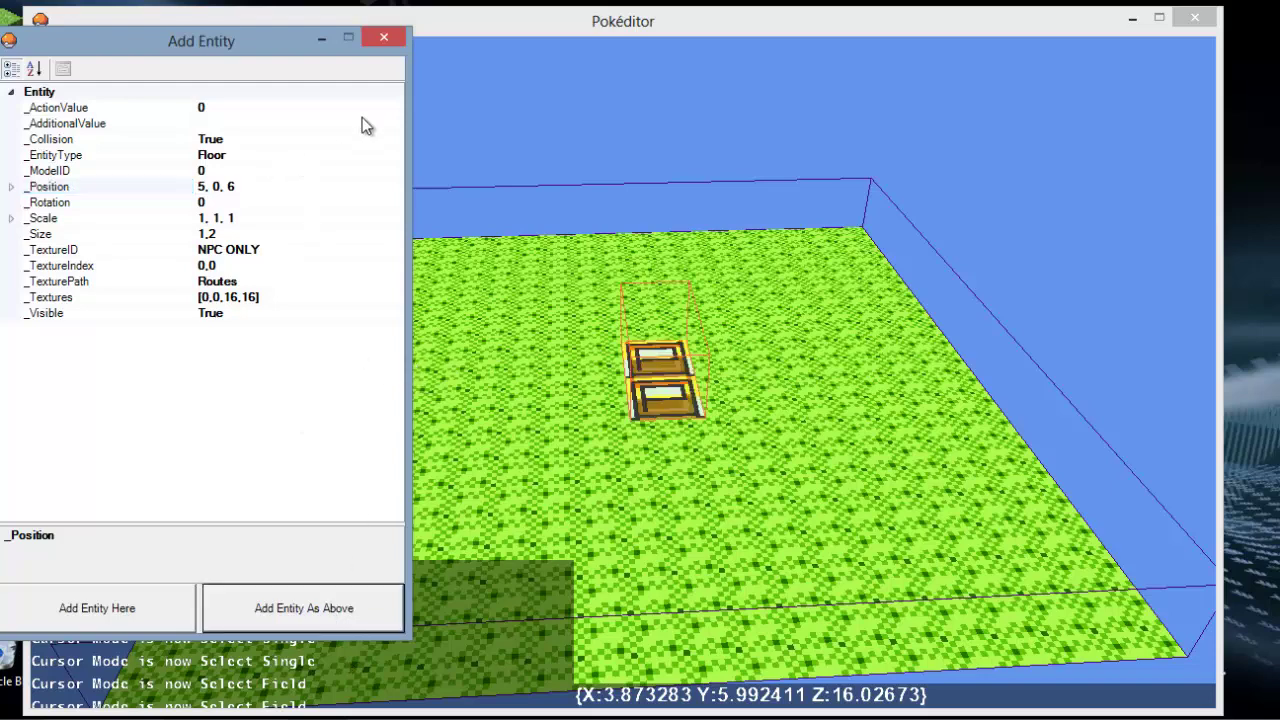
{"action": "left_click", "coordinate": [384, 40]}
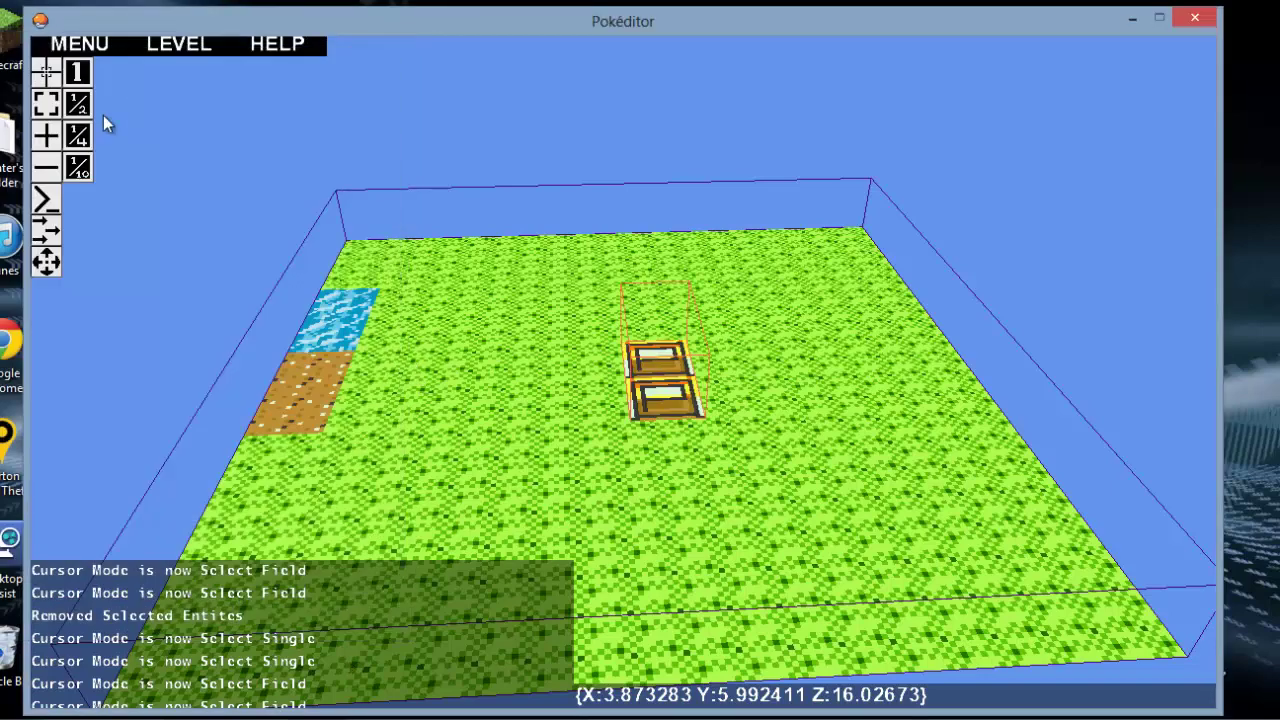
{"action": "left_click", "coordinate": [663, 379]}
{"action": "left_click", "coordinate": [661, 390]}
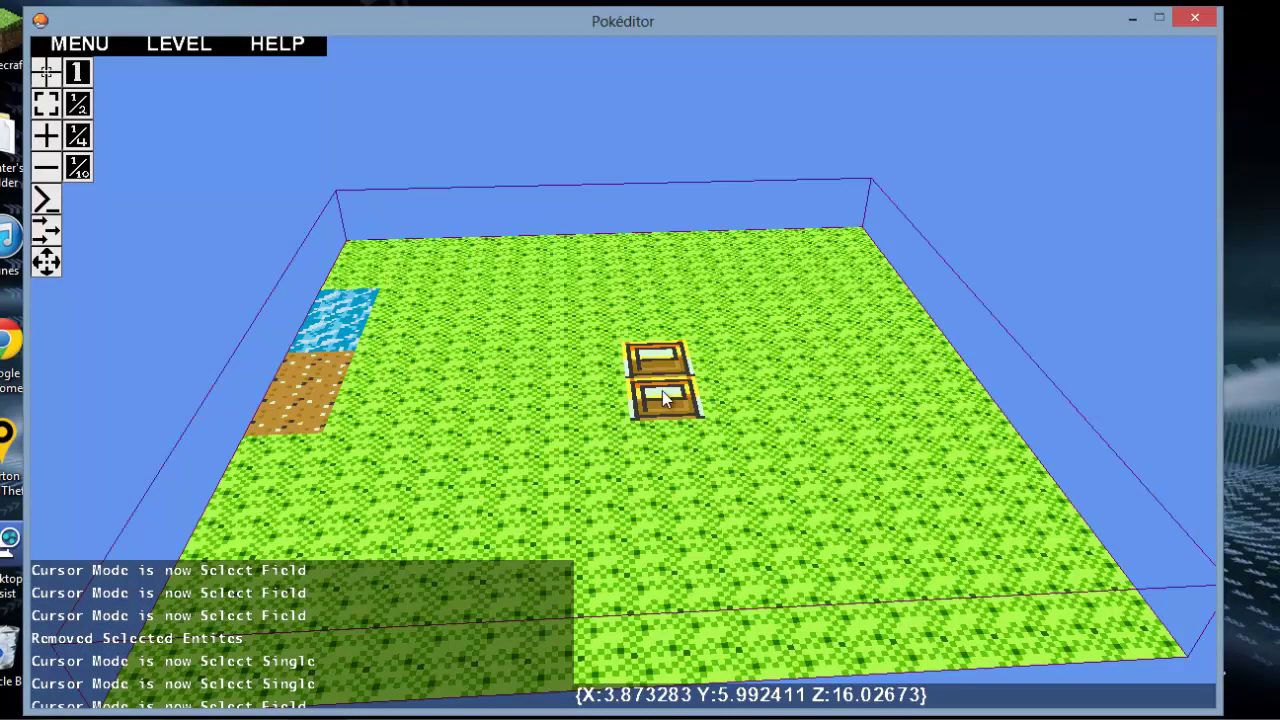
- Start another entity and set its position to 2, 0, 6 and its model ID to 1
{"action": "left_click", "coordinate": [44, 148]}
{"action": "left_click", "coordinate": [228, 212]}
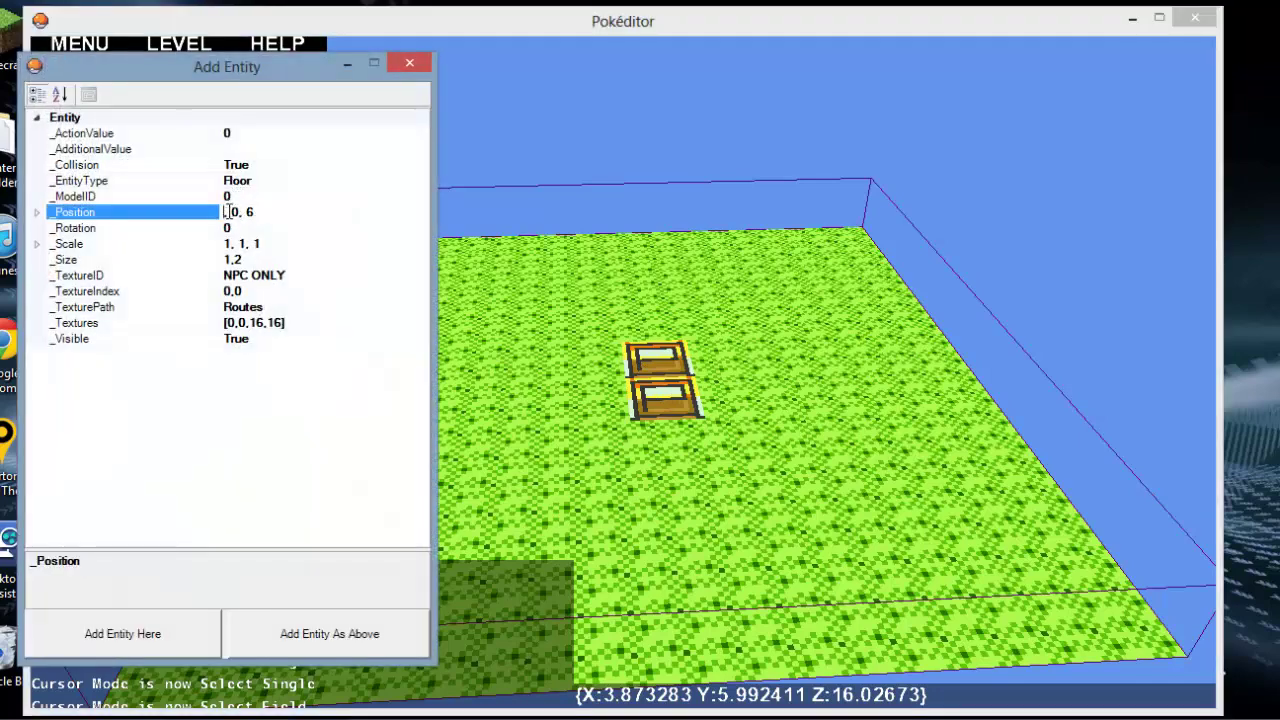
{"action": "key", "text": "BackSpace"}
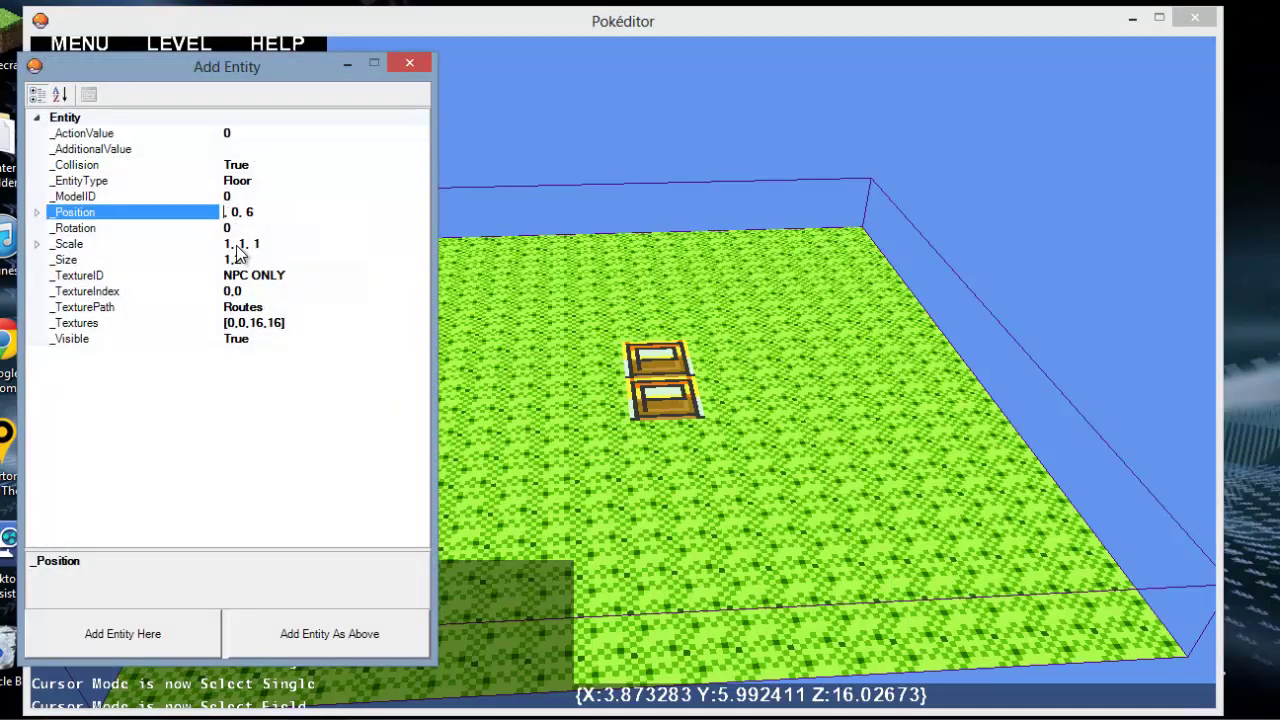
{"action": "type", "text": "2"}
{"action": "left_click", "coordinate": [238, 196]}
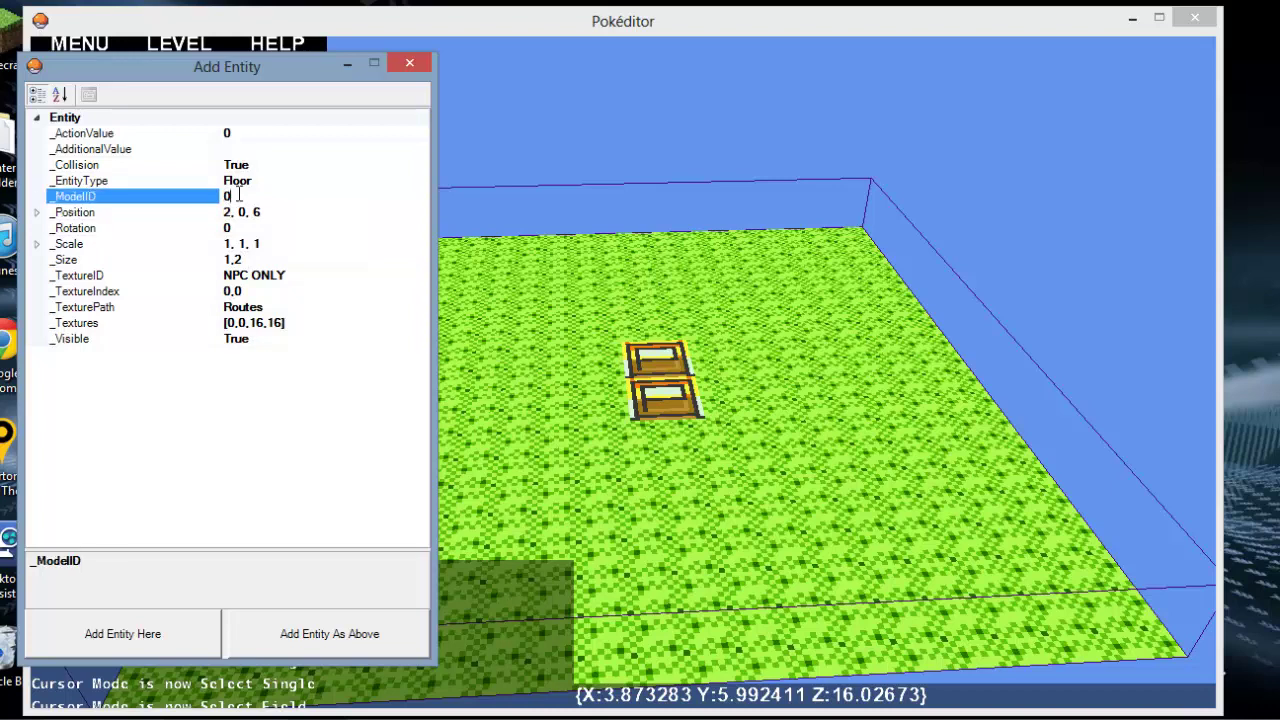
- Change the entity type to WallBlock, add it with the listed values and close the Add Entity window
{"action": "left_click", "coordinate": [308, 182]}
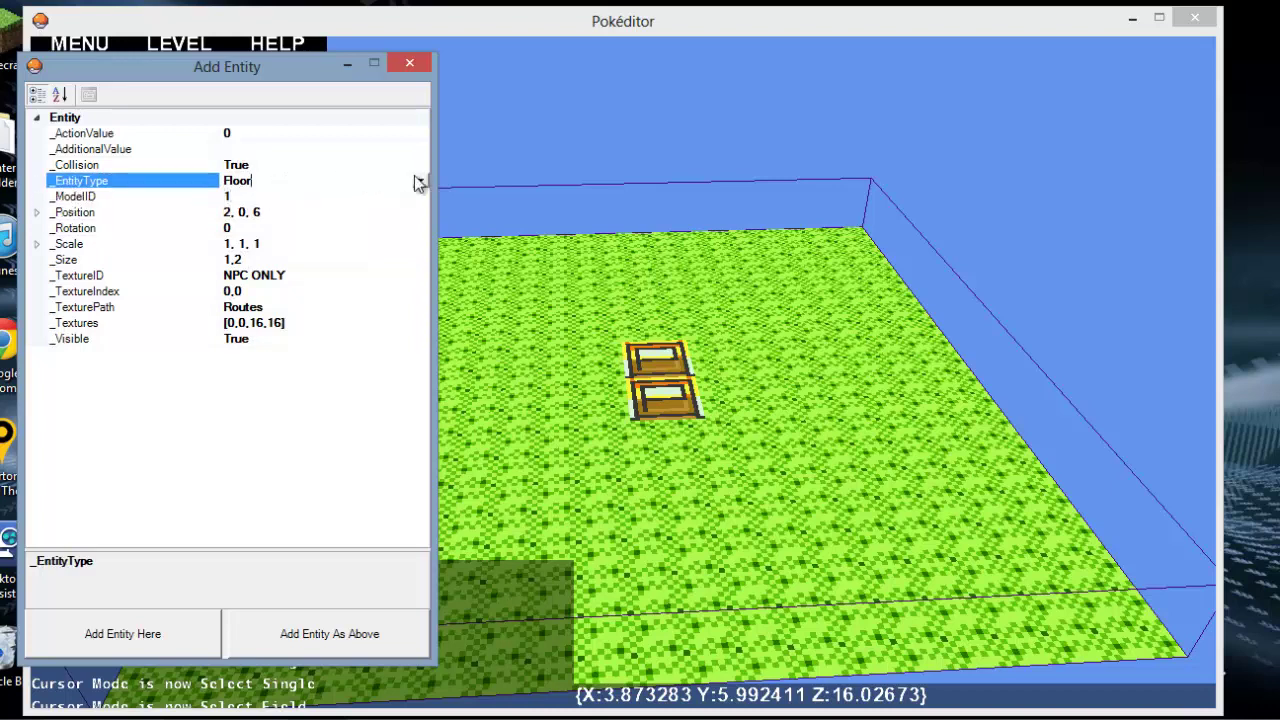
{"action": "left_click", "coordinate": [420, 180]}
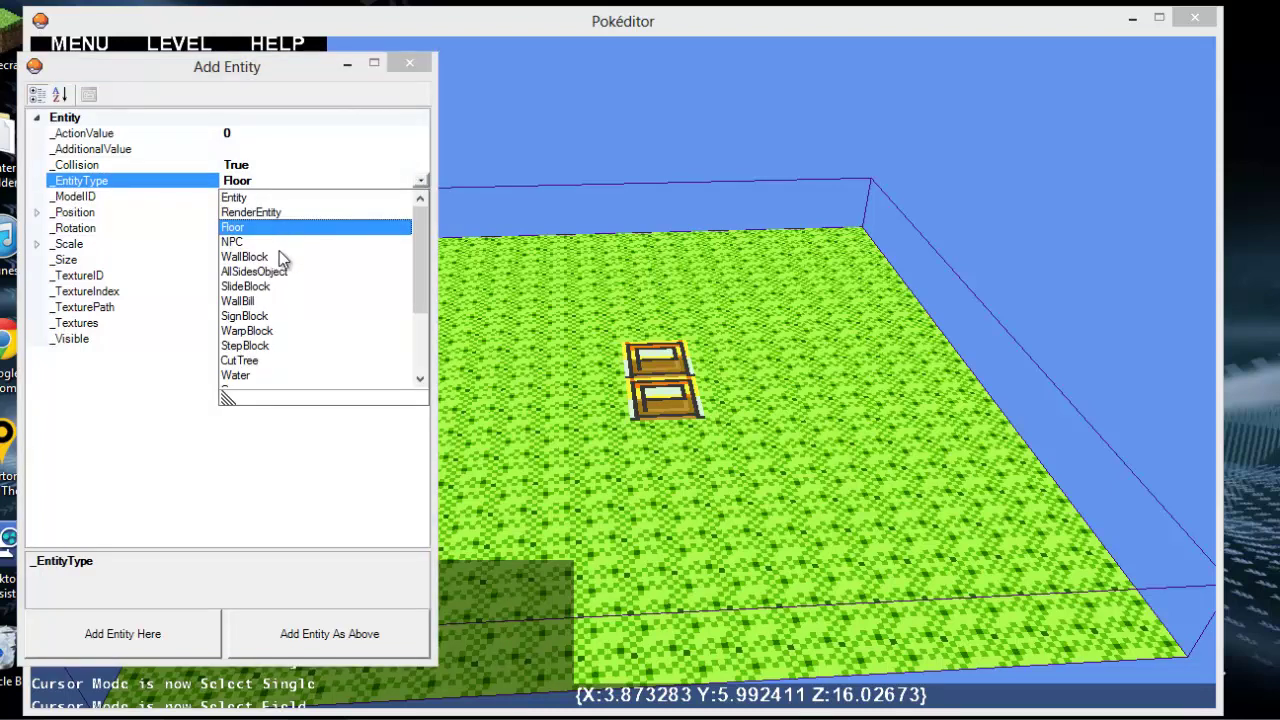
{"action": "left_click", "coordinate": [281, 257]}
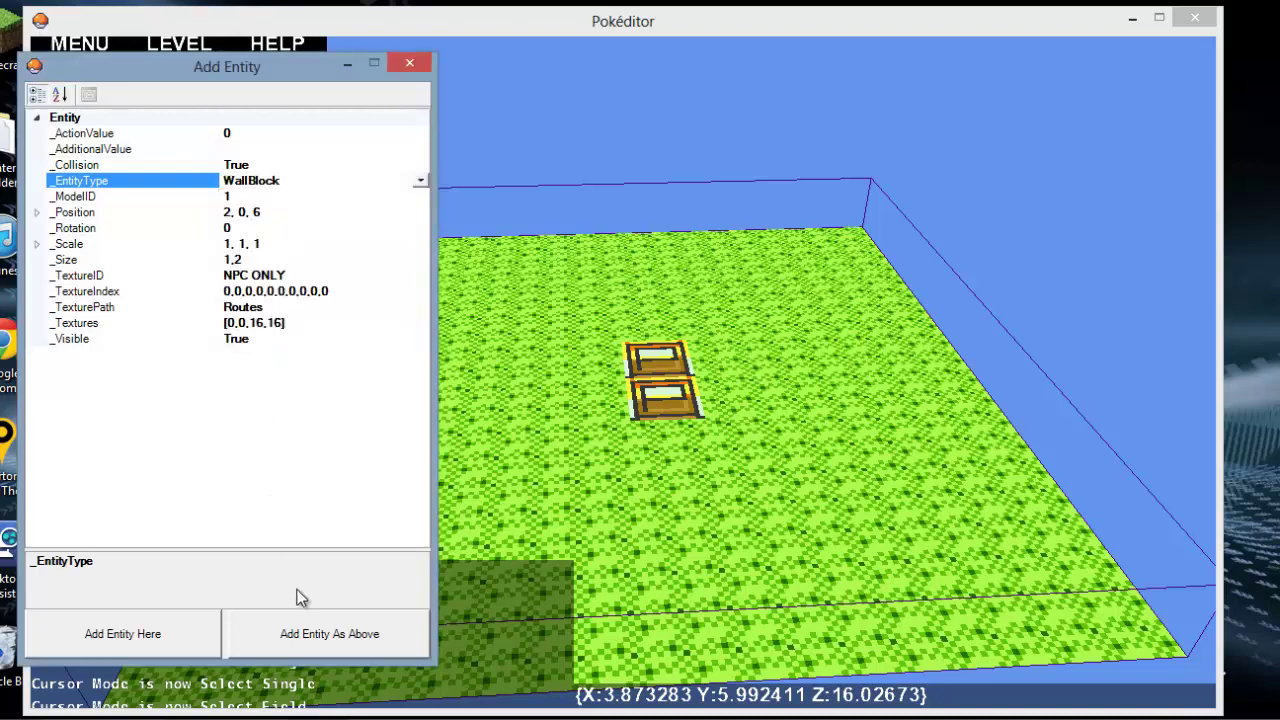
{"action": "left_click", "coordinate": [315, 634]}
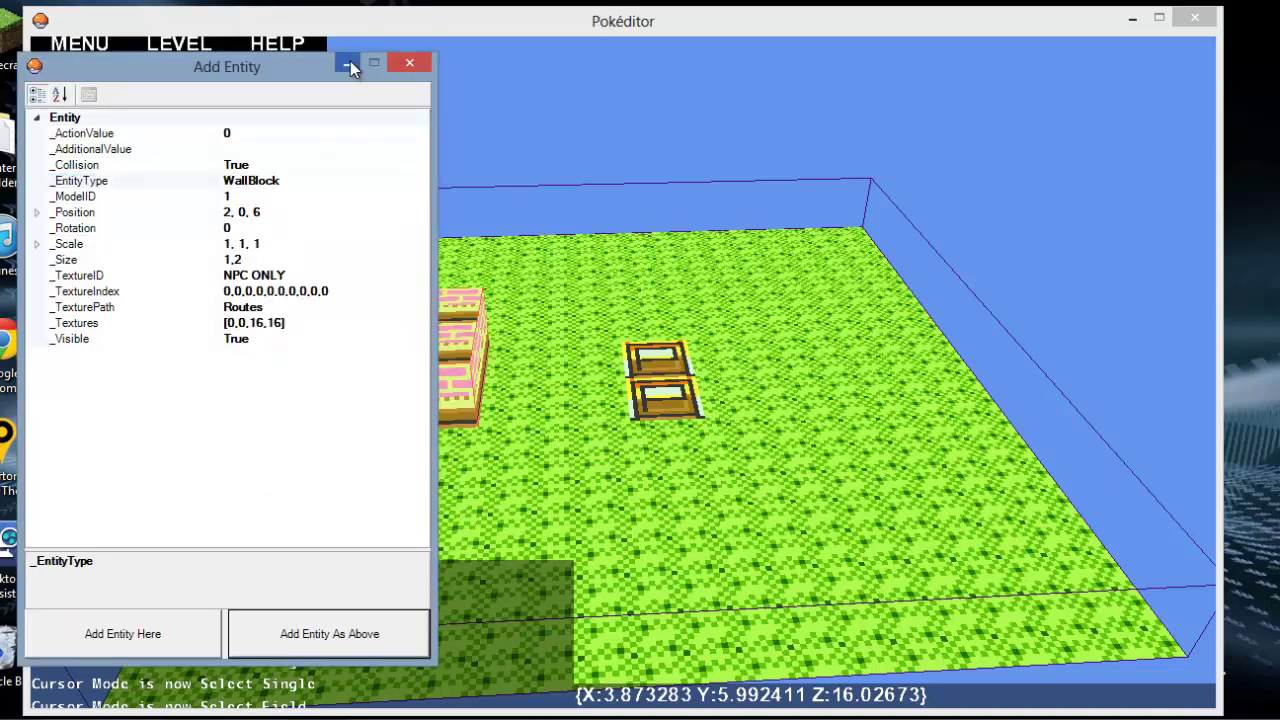
{"action": "left_click", "coordinate": [349, 65]}
{"action": "mouse_move", "coordinate": [316, 715]}
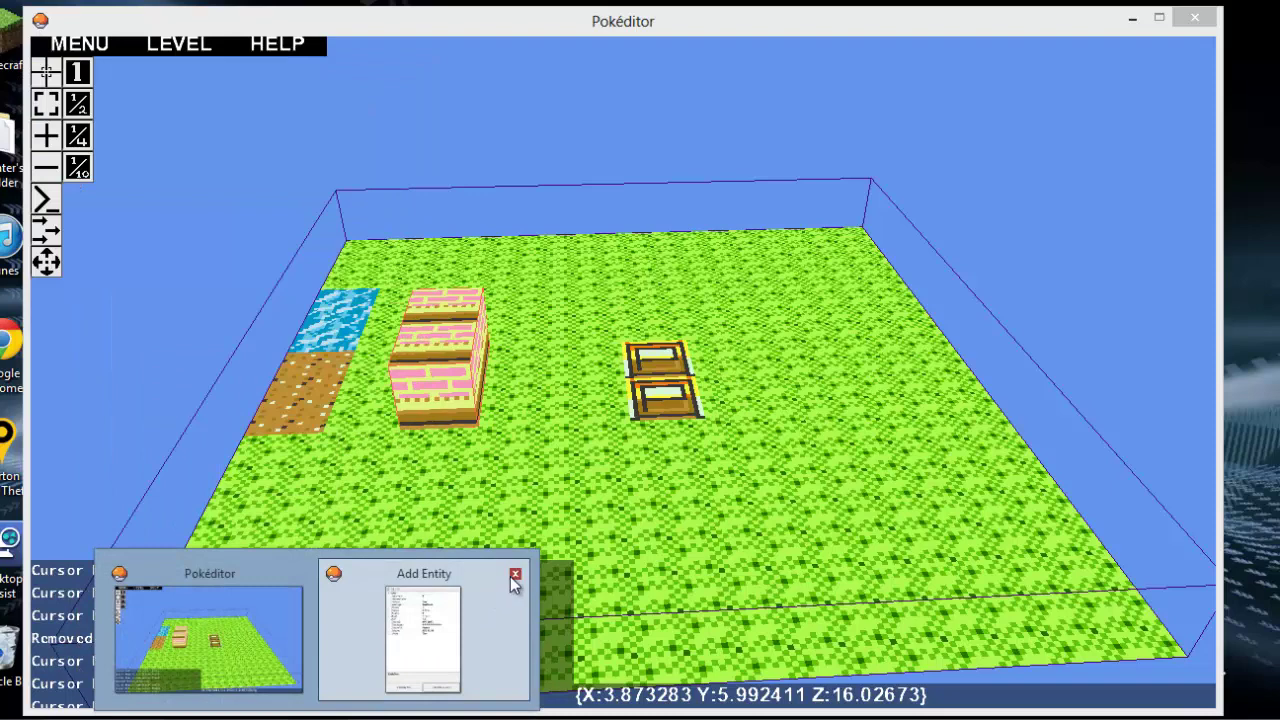
{"action": "left_click", "coordinate": [514, 575]}
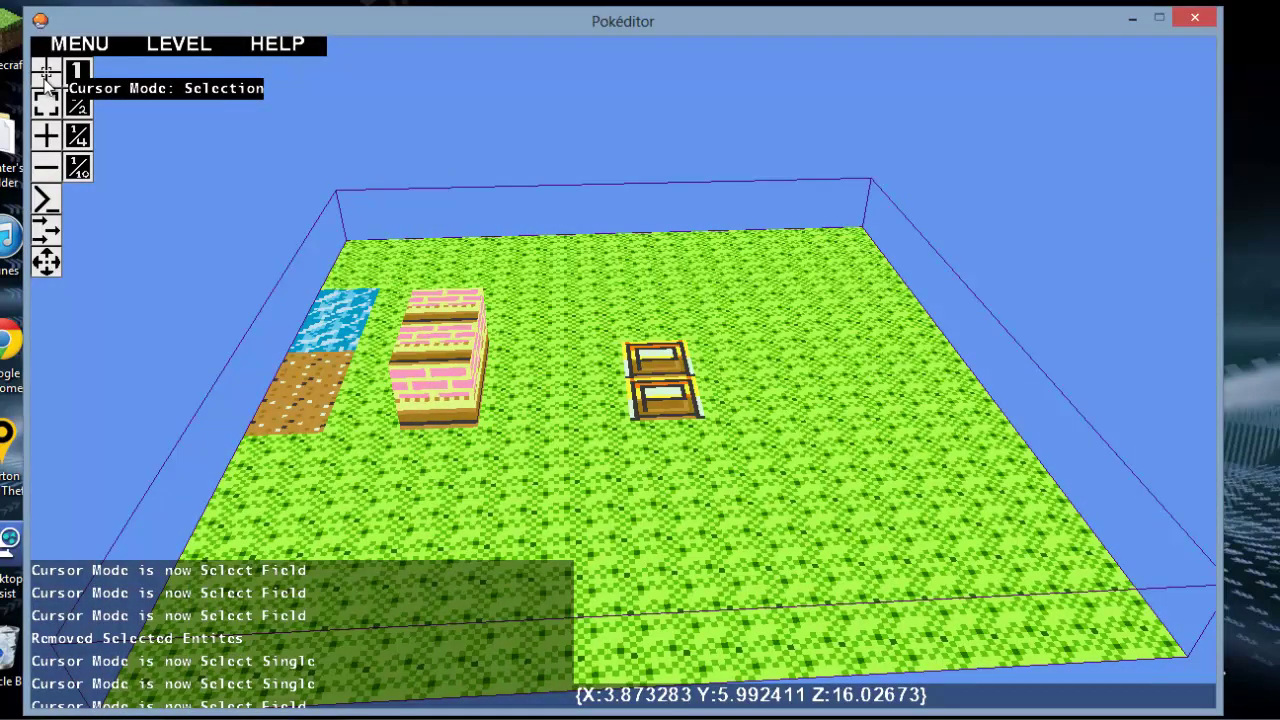
- Add a second WallBlock entity at the same position with texture rectangle [0,16,16,16] and close the Add Entity window
{"action": "left_click", "coordinate": [46, 136]}
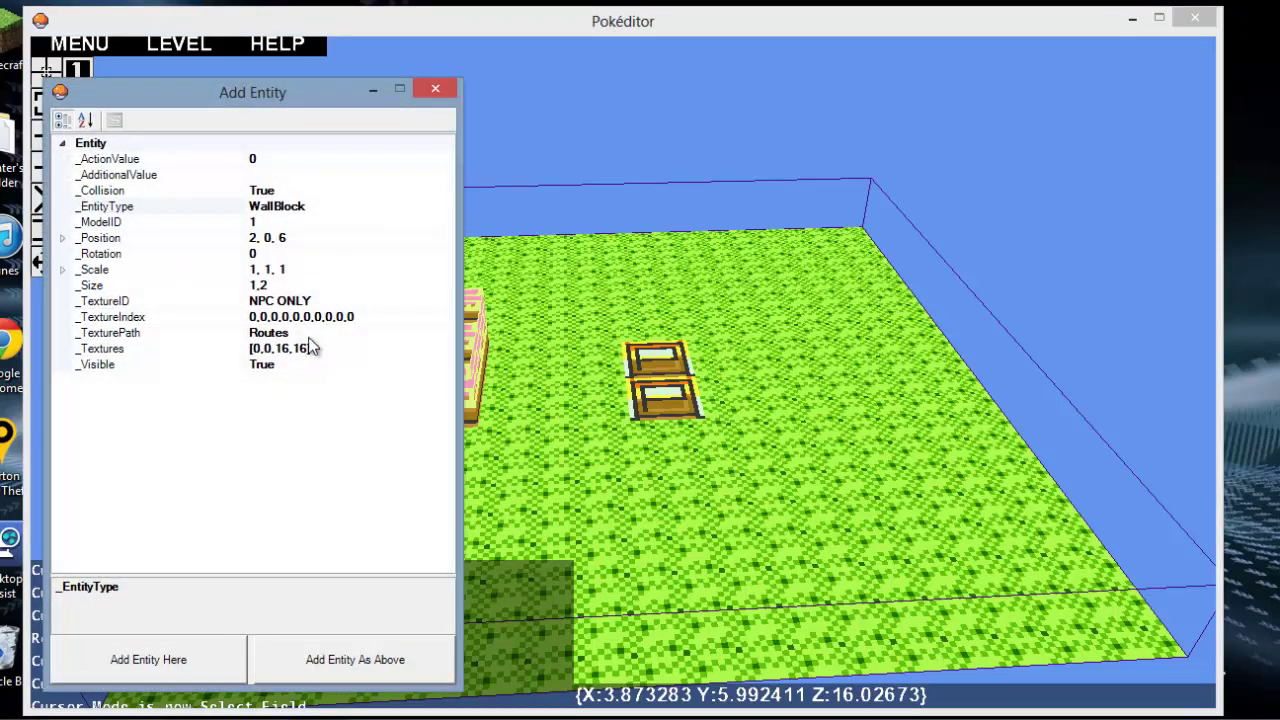
{"action": "left_click", "coordinate": [271, 350]}
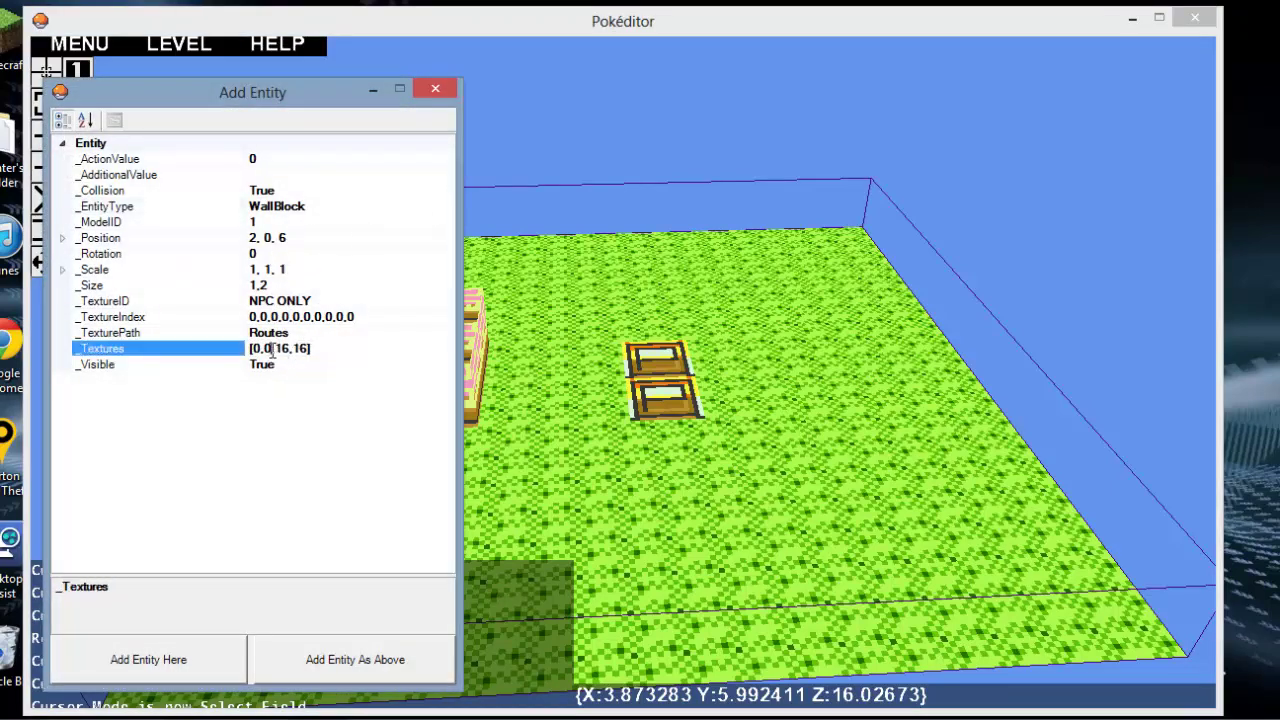
{"action": "key", "text": "BackSpace"}
{"action": "type", "text": "16"}
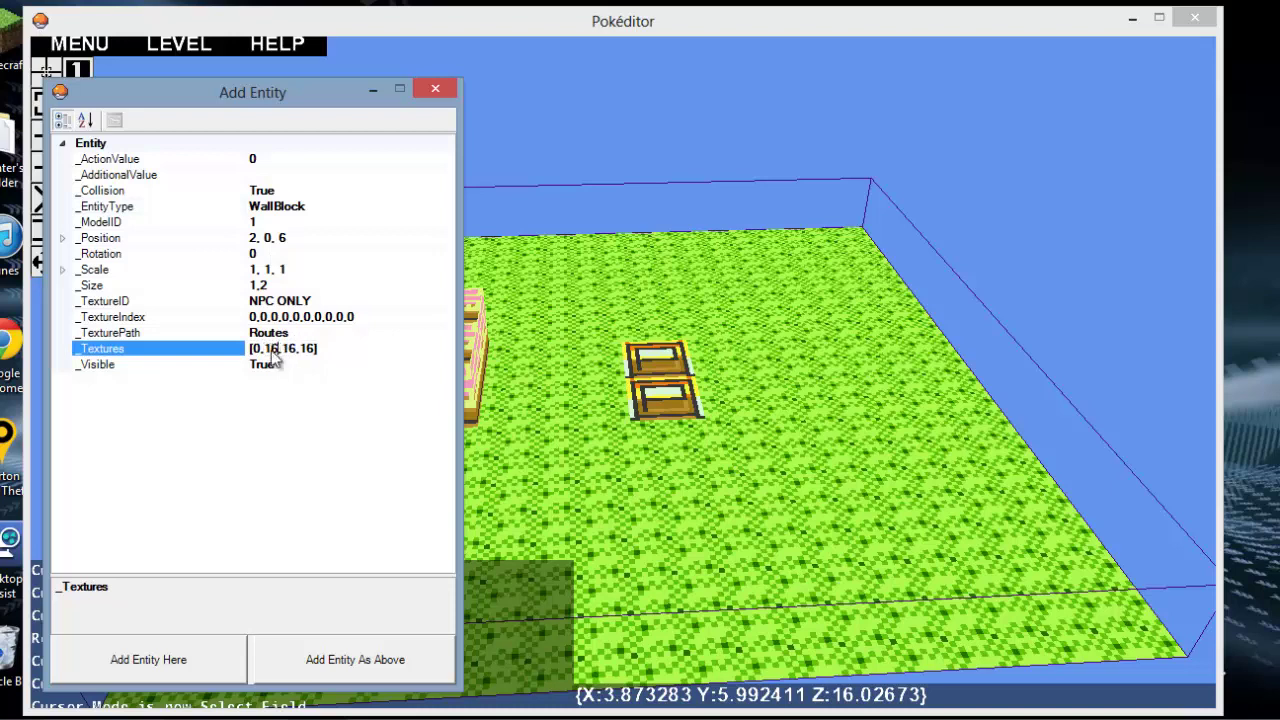
{"action": "left_click", "coordinate": [350, 668]}
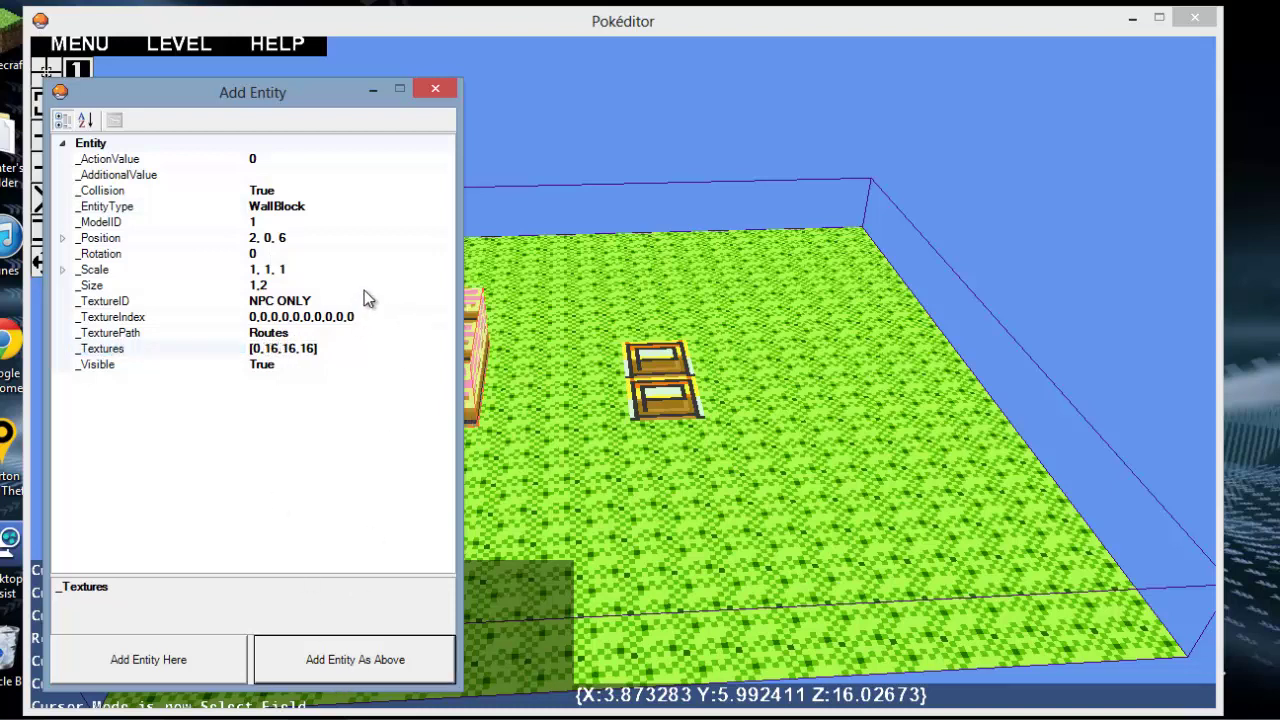
{"action": "left_click", "coordinate": [435, 90]}
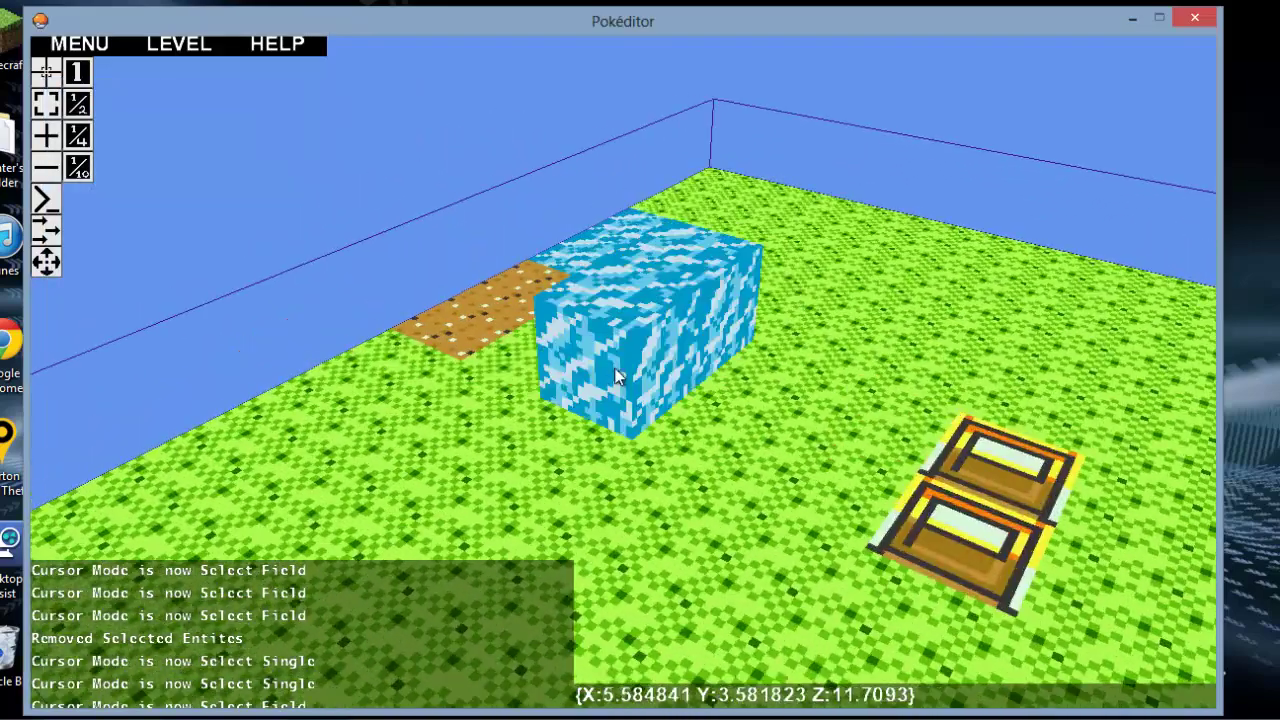
- Fly close around the wall blocks to examine how the two overlapping textures display from different angles
{"action": "key", "text": "w"}
{"action": "right_click_drag", "start_coordinate": [615, 368], "coordinate": [626, 371]}
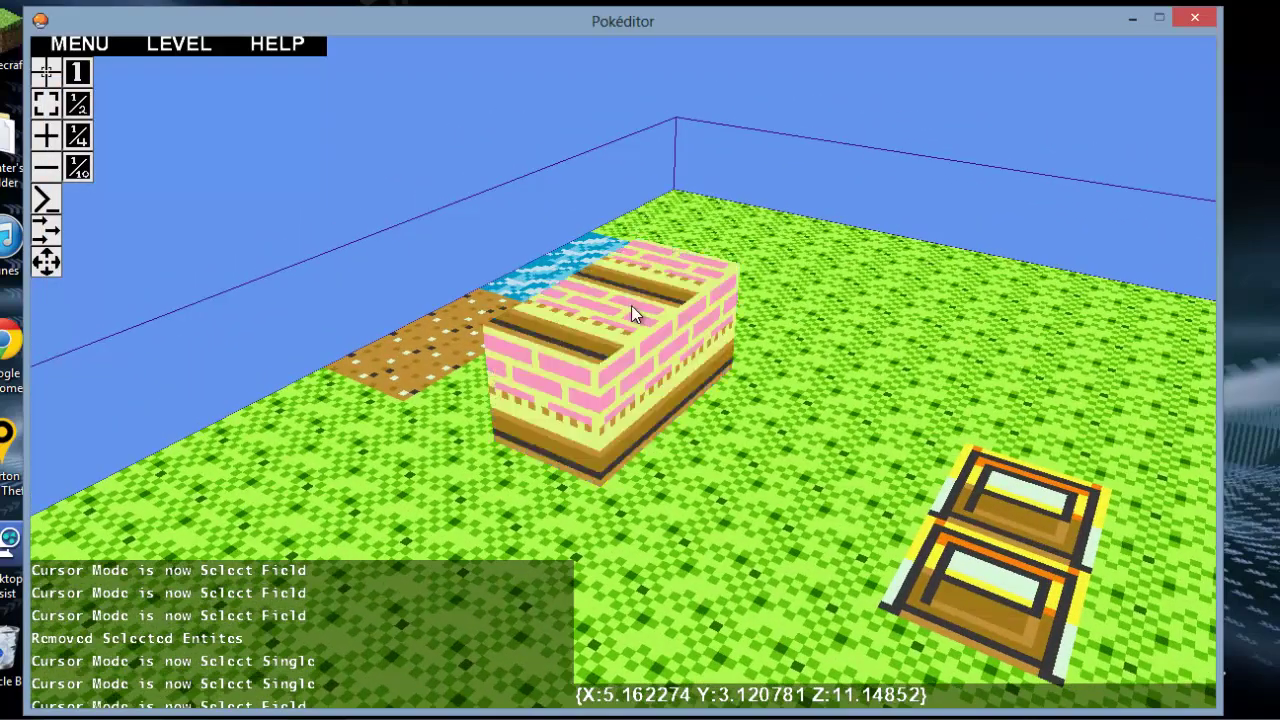
{"action": "key", "text": "w"}
{"action": "right_click_drag", "start_coordinate": [743, 443], "coordinate": [617, 375]}
{"action": "key", "text": "s"}
{"action": "key", "text": "d"}
{"action": "key", "text": "w"}
{"action": "key", "text": "w"}
{"action": "key", "text": "s"}
{"action": "key", "text": "d"}
{"action": "key", "text": "w"}
{"action": "key", "text": "a"}
{"action": "key", "text": "s"}
{"action": "key", "text": "d"}
{"action": "key", "text": "w"}
{"action": "key", "text": "d"}
{"action": "key", "text": "s"}
{"action": "key", "text": "a"}
{"action": "key", "text": "w"}
{"action": "key", "text": "w"}
{"action": "key", "text": "a"}
{"action": "key", "text": "d"}
{"action": "key", "text": "s"}
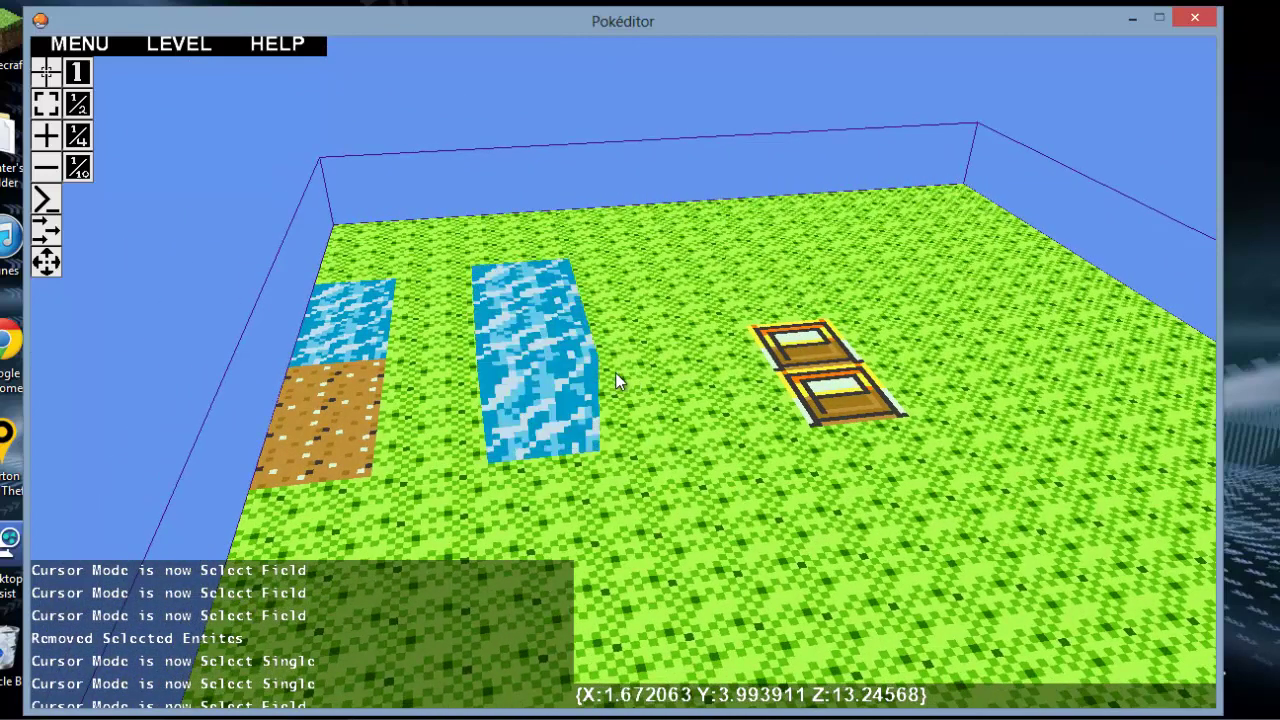
- Examine the whole level from above, comparing the wall blocks with the flat floor tiles
{"action": "right_click_drag", "start_coordinate": [617, 381], "coordinate": [476, 311]}
{"action": "key", "text": "d"}
{"action": "key", "text": "w"}
{"action": "key", "text": "s"}
{"action": "key", "text": "a"}
{"action": "key", "text": "s"}
{"action": "key", "text": "w"}
{"action": "key", "text": "a"}
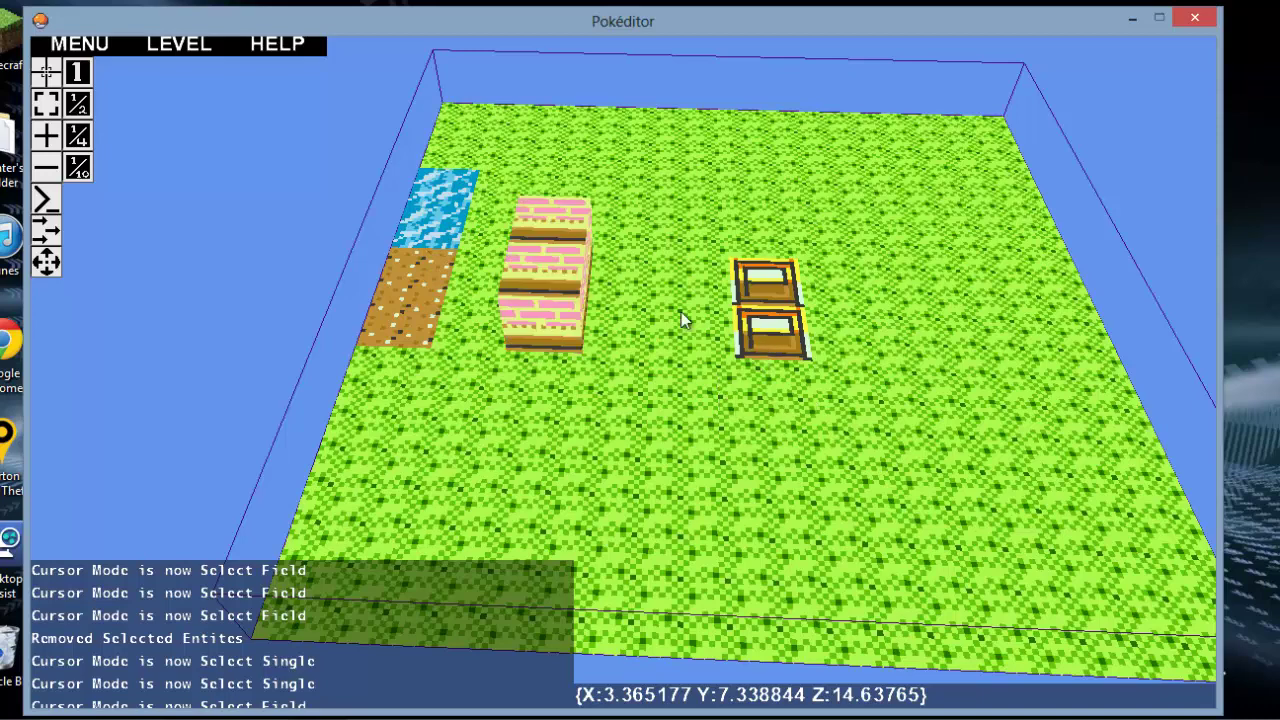
{"action": "right_click_drag", "start_coordinate": [681, 312], "coordinate": [624, 380]}
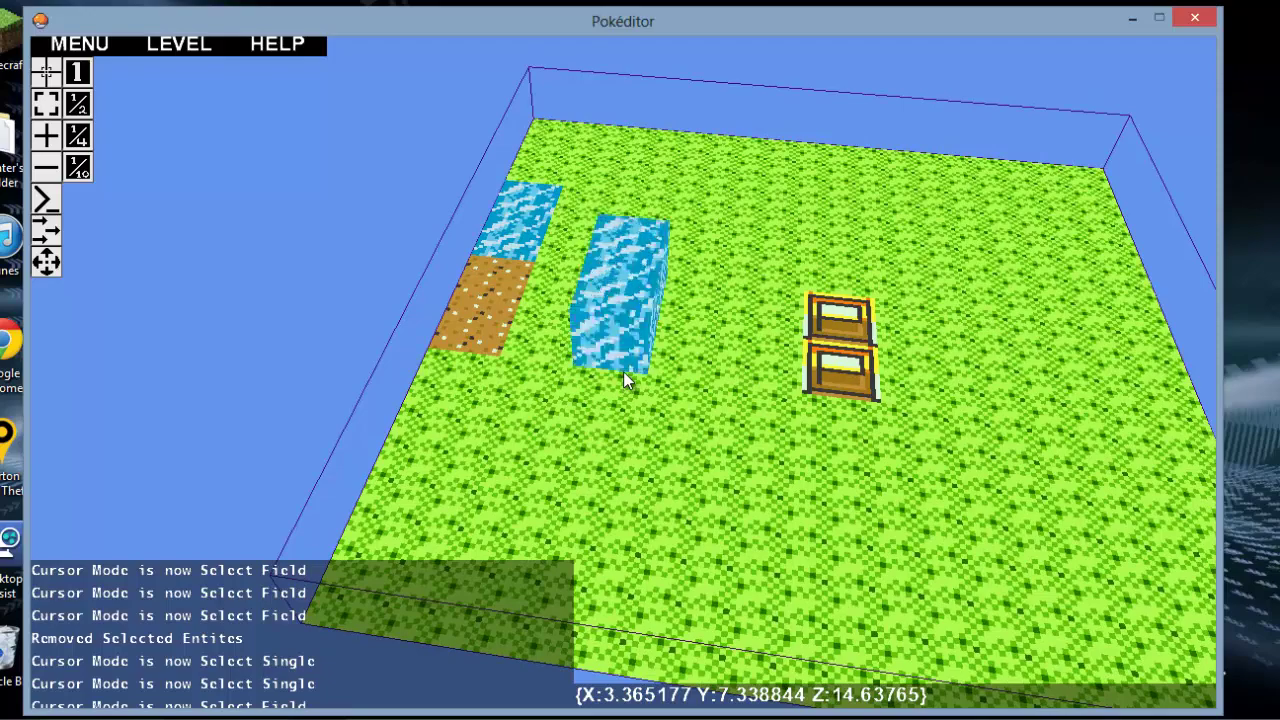
{"action": "mouse_move", "coordinate": [638, 386]}
{"action": "right_mouse_down"}
{"action": "mouse_move", "coordinate": [580, 277]}
{"action": "mouse_move", "coordinate": [628, 391]}
{"action": "mouse_move", "coordinate": [624, 380]}
{"action": "mouse_move", "coordinate": [637, 381]}
{"action": "mouse_move", "coordinate": [570, 372]}
{"action": "mouse_move", "coordinate": [642, 384]}
{"action": "mouse_move", "coordinate": [612, 372]}
{"action": "mouse_move", "coordinate": [626, 366]}
{"action": "mouse_move", "coordinate": [628, 385]}
{"action": "mouse_move", "coordinate": [640, 370]}
{"action": "mouse_move", "coordinate": [624, 380]}
{"action": "right_mouse_up"}
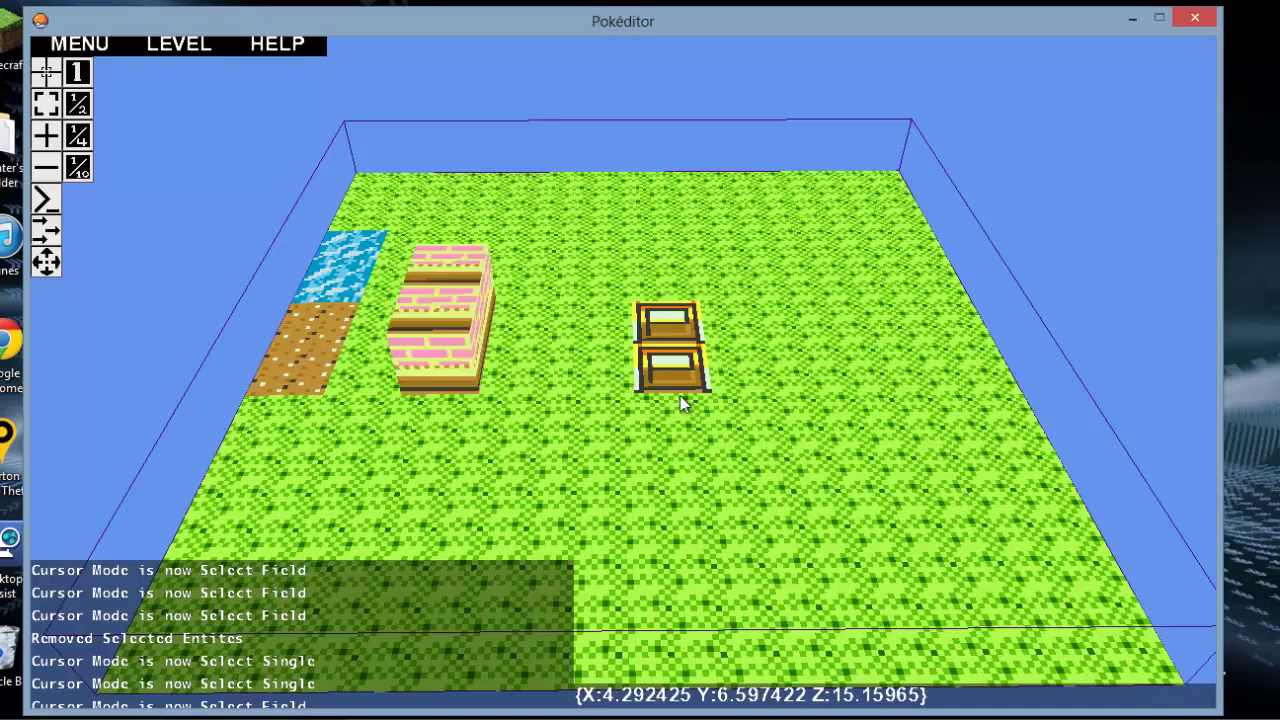
{"action": "right_click_drag", "start_coordinate": [680, 397], "coordinate": [623, 375]}
{"action": "key", "text": "a"}
{"action": "key", "text": "w"}
{"action": "key", "text": "s"}
{"action": "key", "text": "d"}
{"action": "key", "text": "s"}
{"action": "key", "text": "d"}
{"action": "key", "text": "w"}
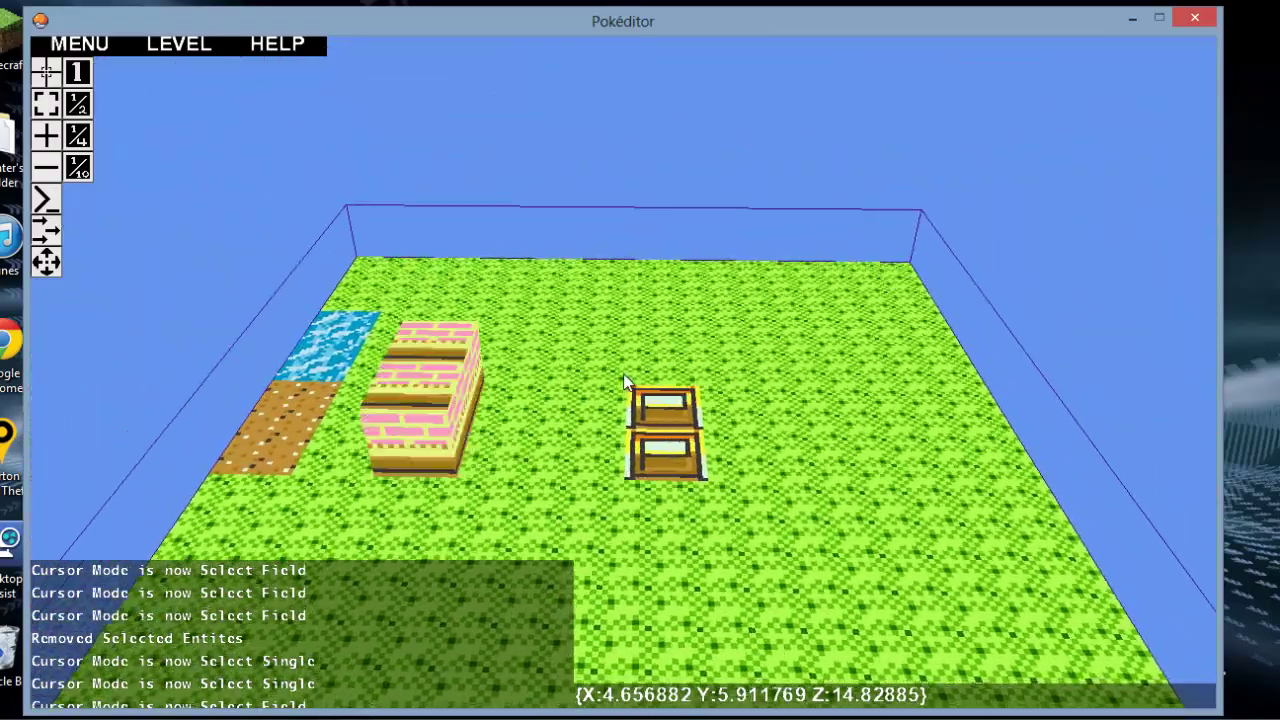